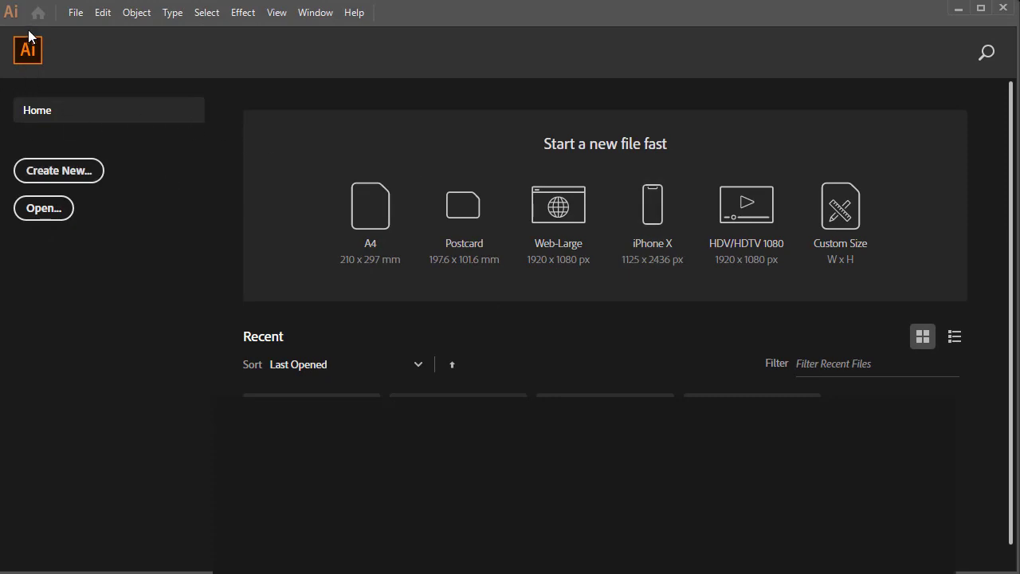
Create a new print document in inches, 17 in wide by 22 in tall.
key("ctrl+n")
left_click_drag(606, 192, 667, 177)
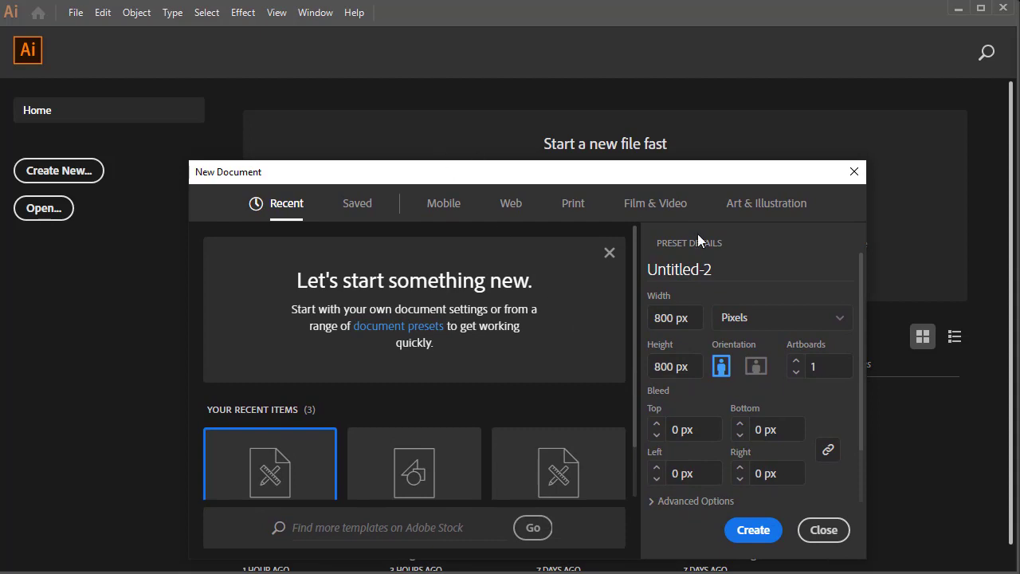
left_click(573, 207)
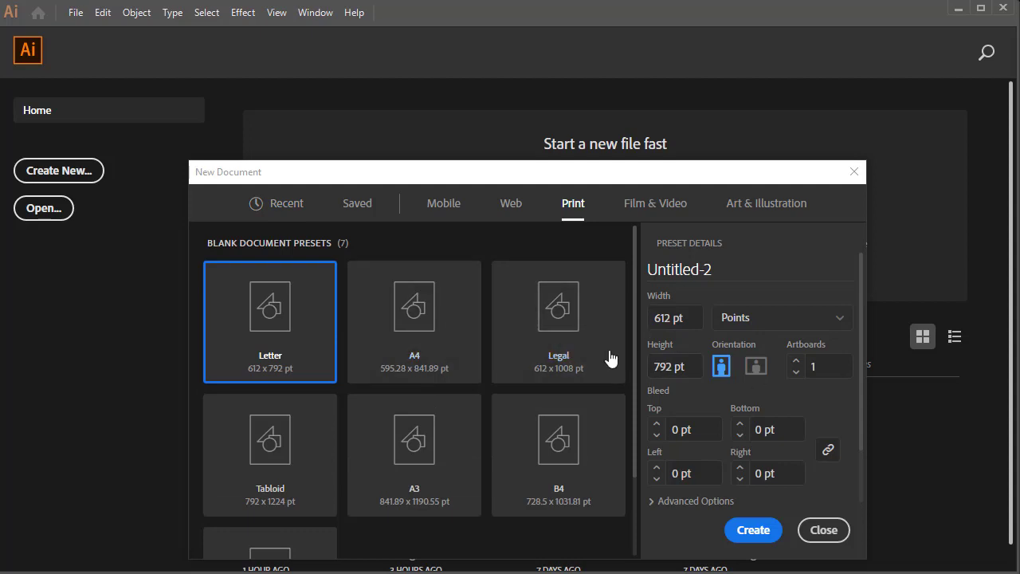
left_click(820, 325)
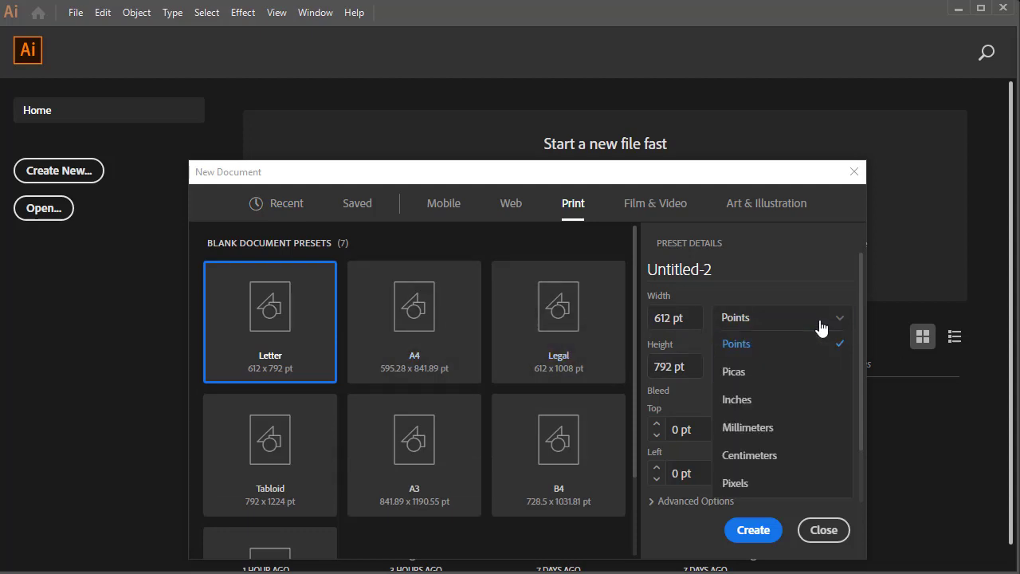
left_click(736, 399)
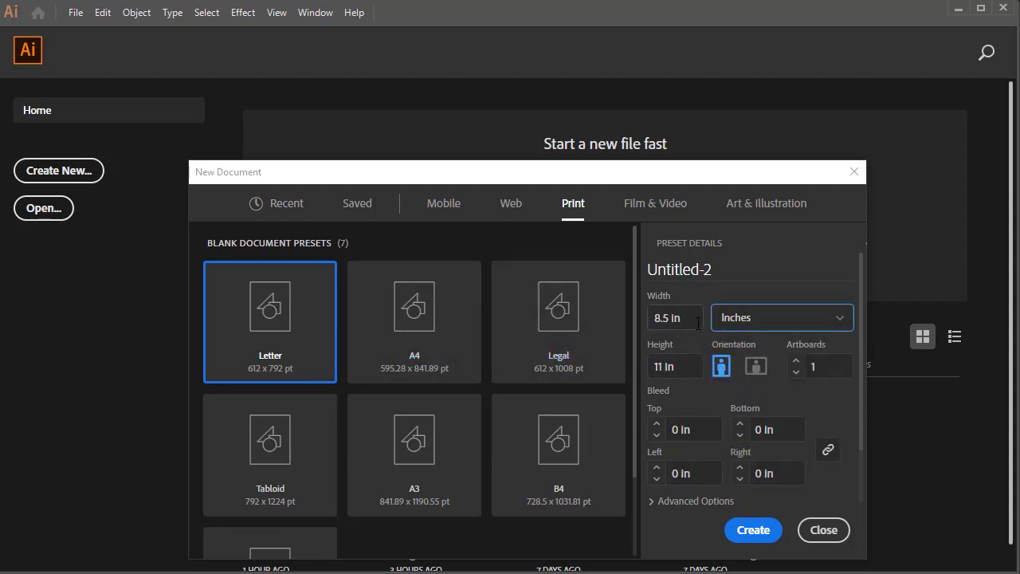
left_click(697, 322)
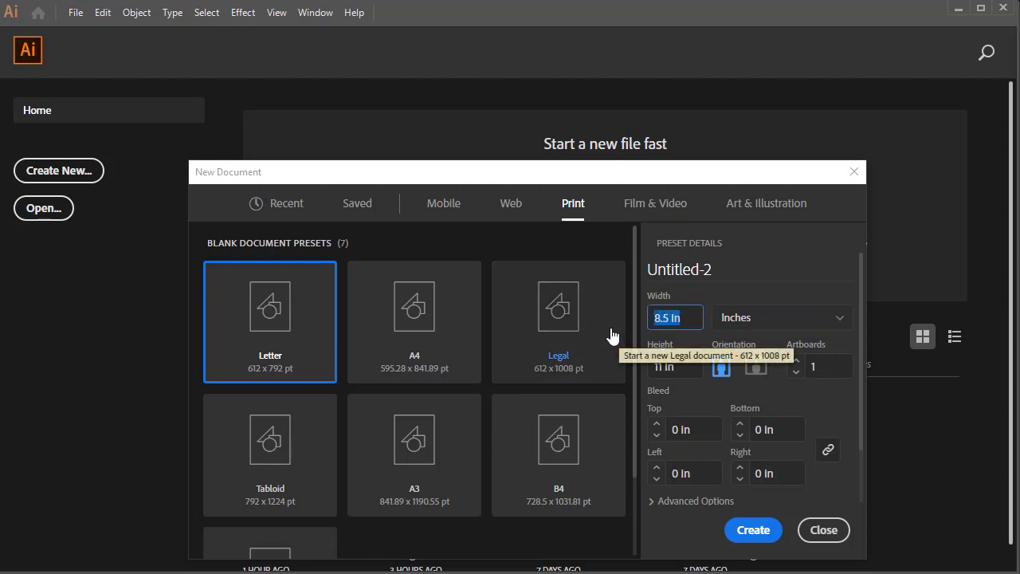
type("17")
key("Tab")
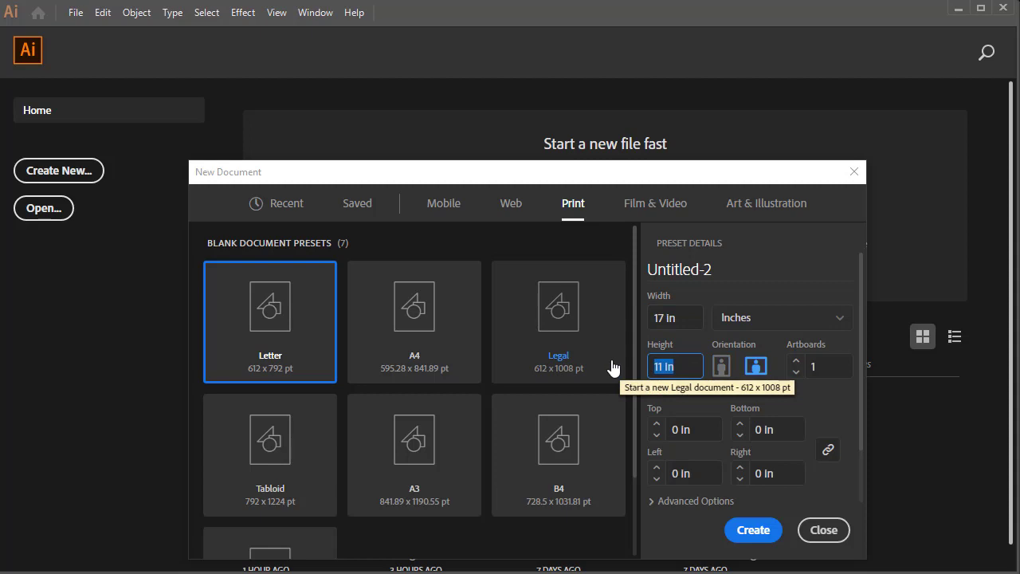
type("22")
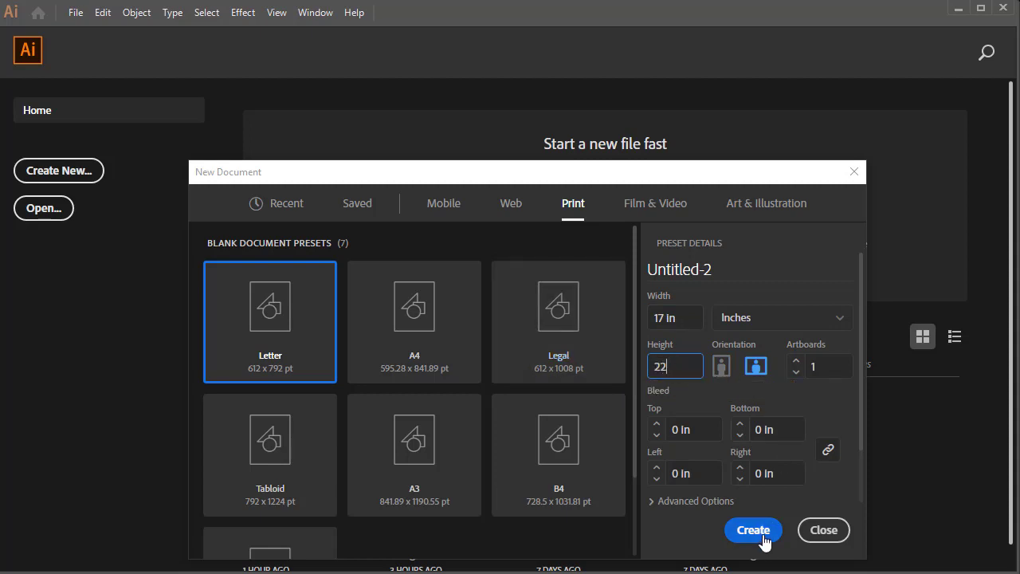
left_click(761, 531)
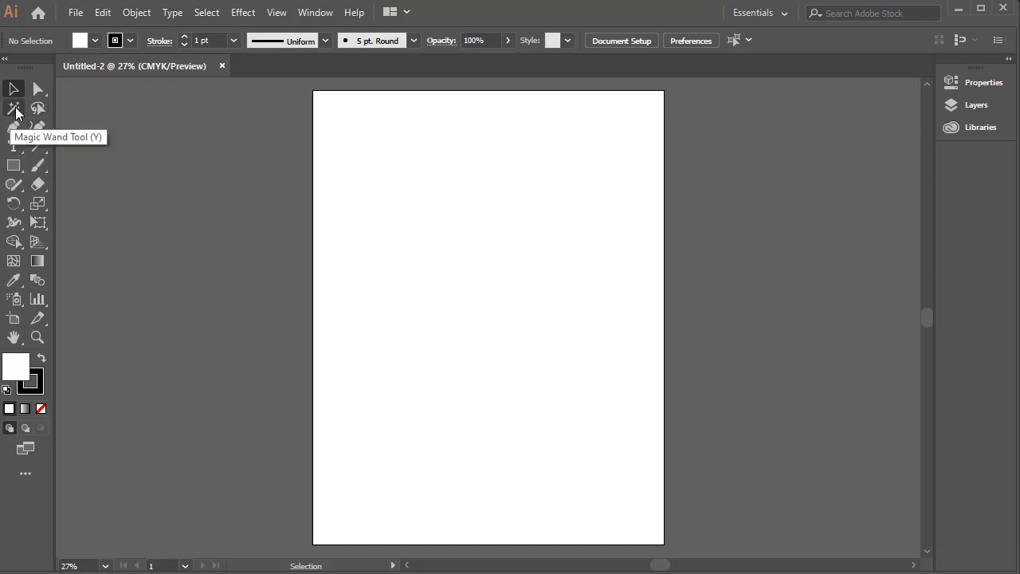
Draw a white rectangle with no stroke covering the whole 17 × 22 in artboard.
left_click(14, 166)
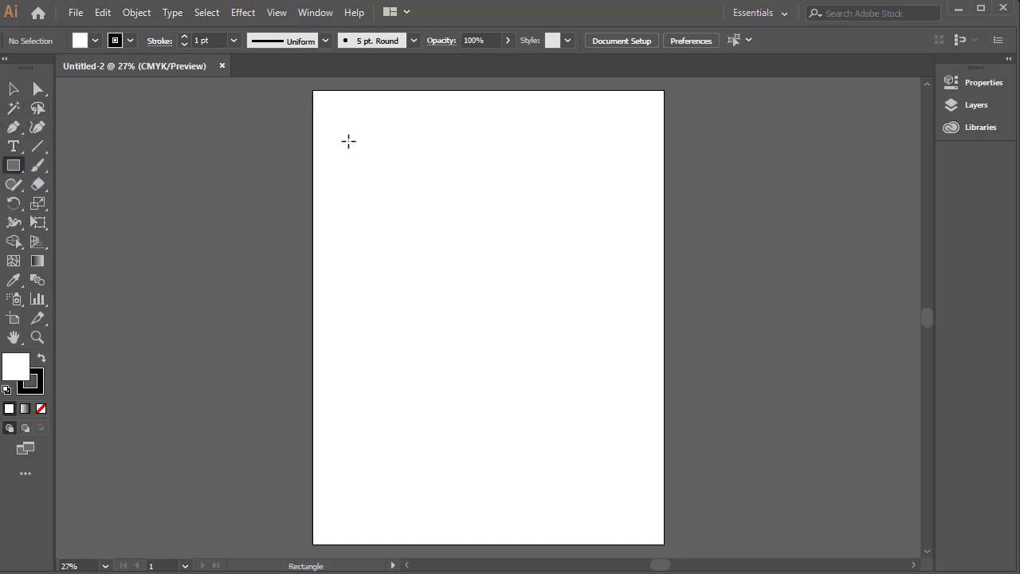
left_click_drag(313, 90, 664, 544)
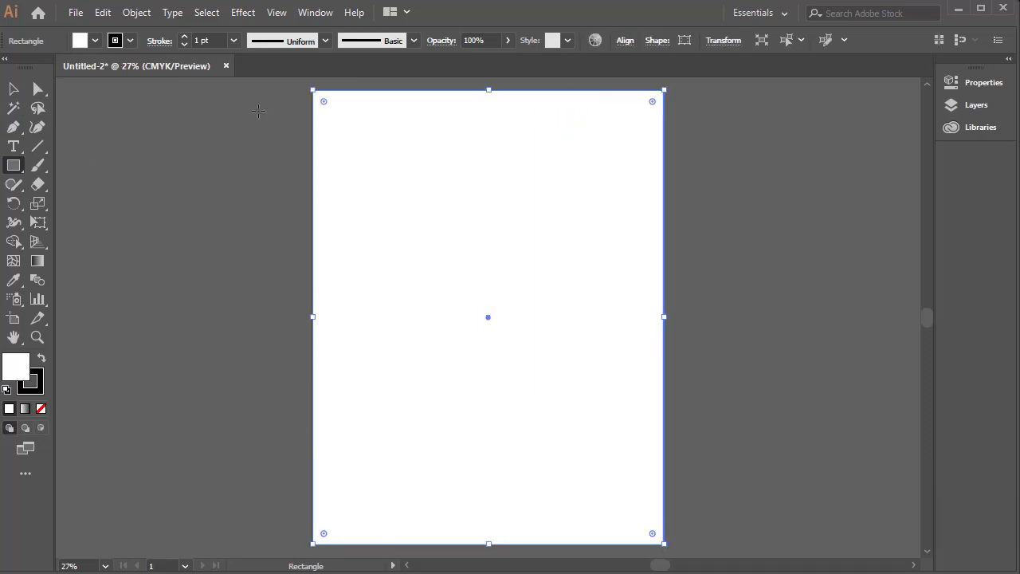
left_click(130, 40)
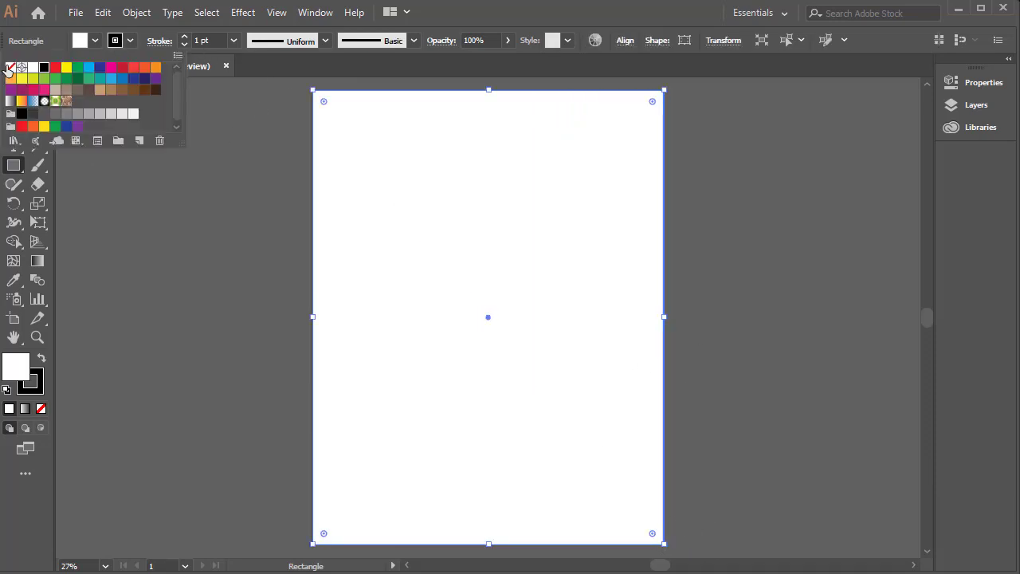
left_click(10, 67)
left_click(121, 200)
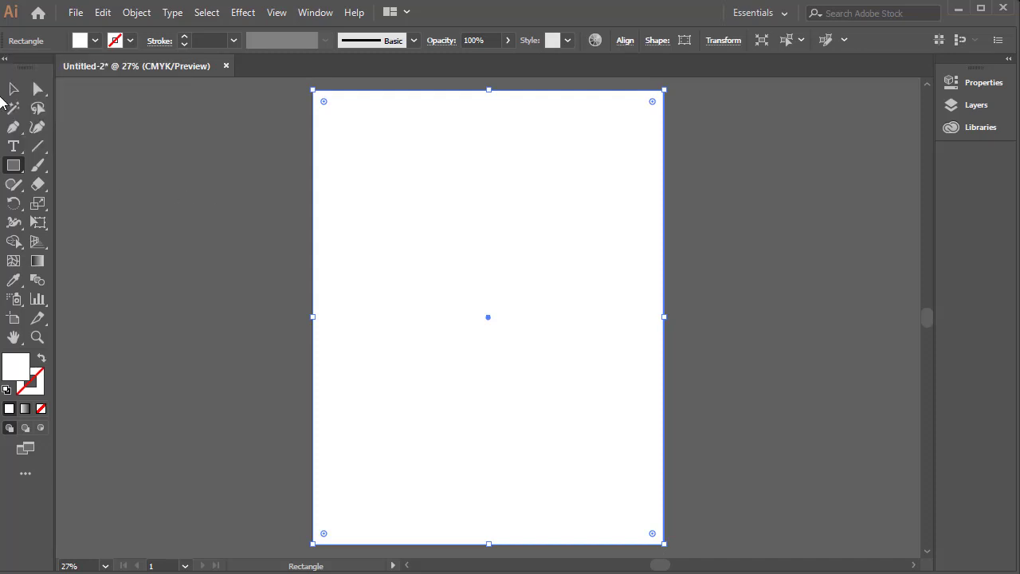
left_click(14, 89)
left_click(746, 230)
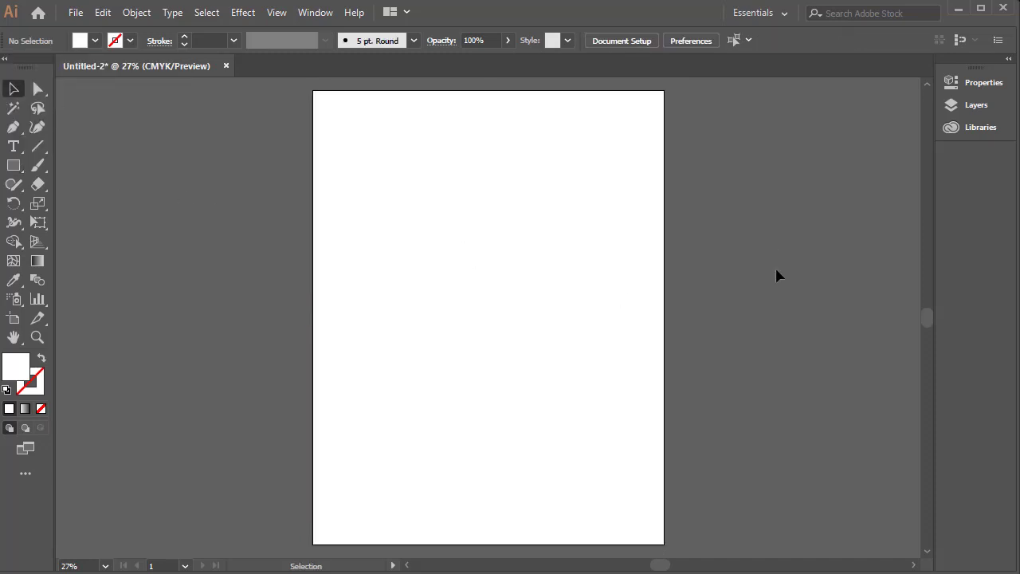
left_click_drag(666, 237, 604, 264)
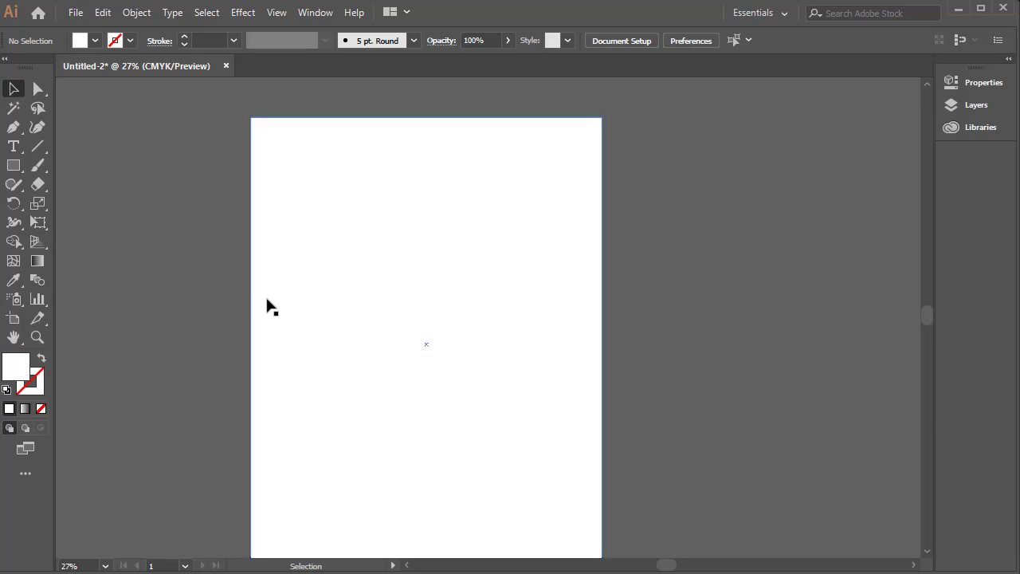
Place the hh and pp image files into the document.
left_click(73, 13)
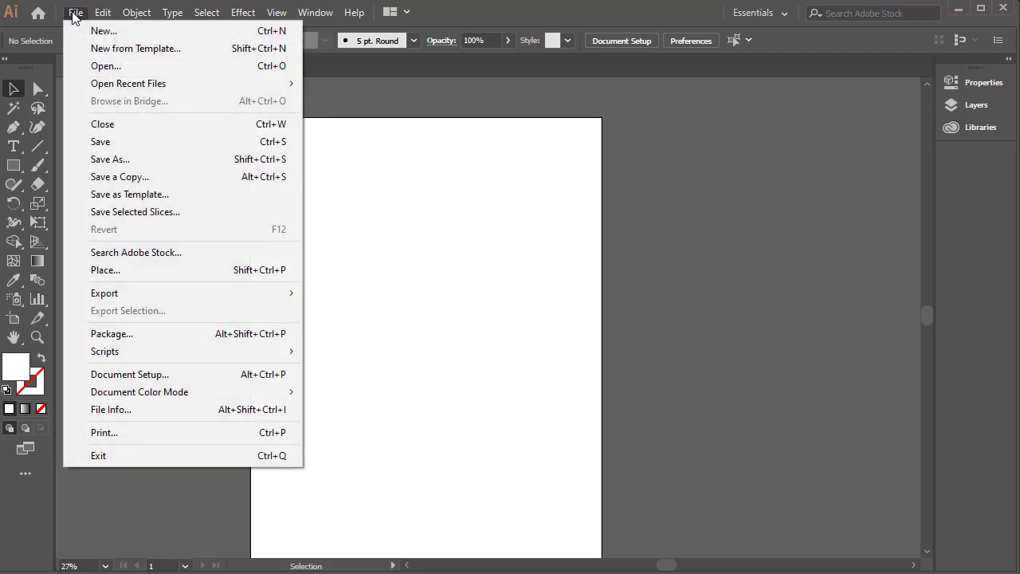
left_click(106, 271)
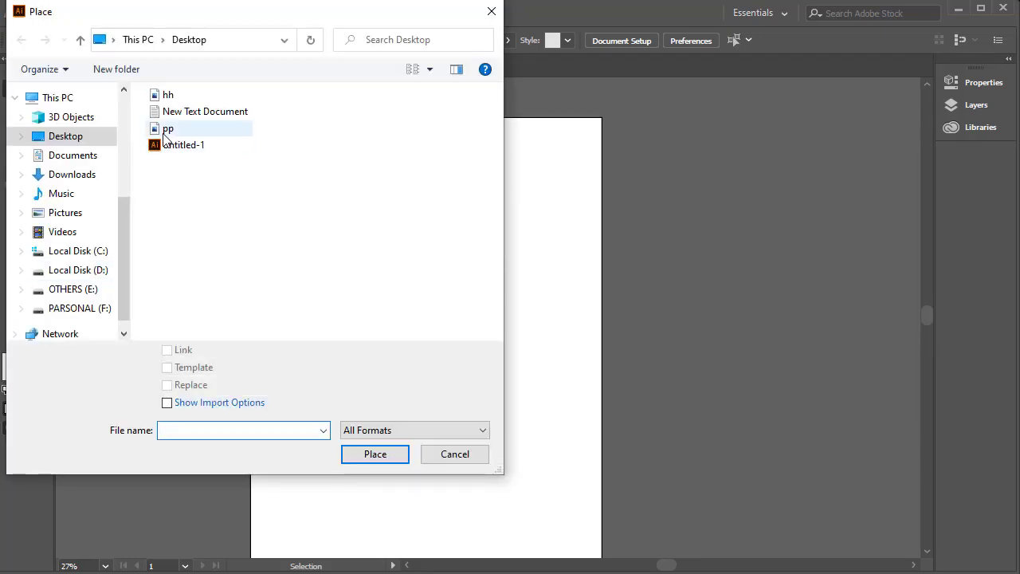
left_click(168, 128)
left_click(167, 99, "ctrl")
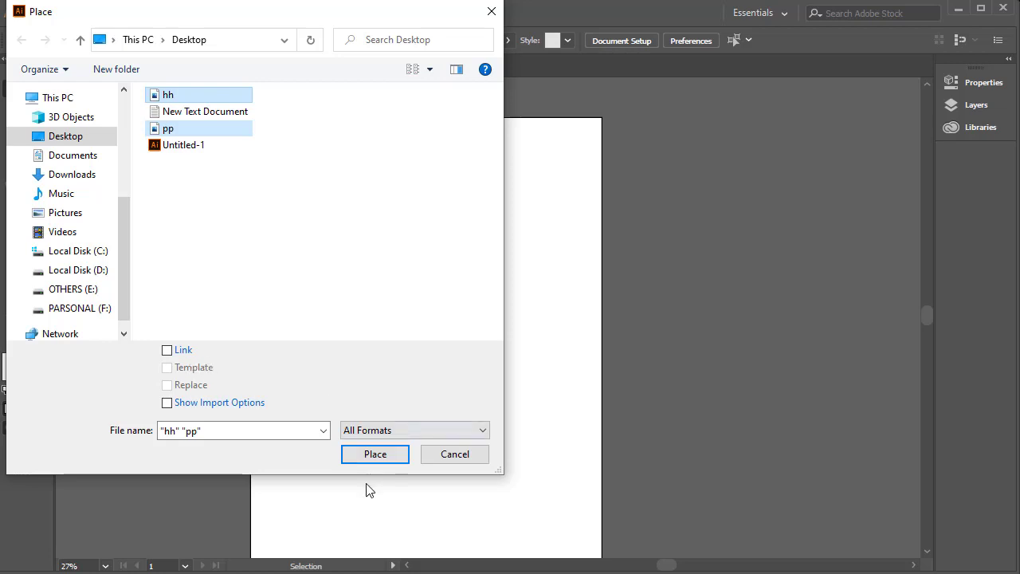
left_click(376, 453)
left_click(640, 254)
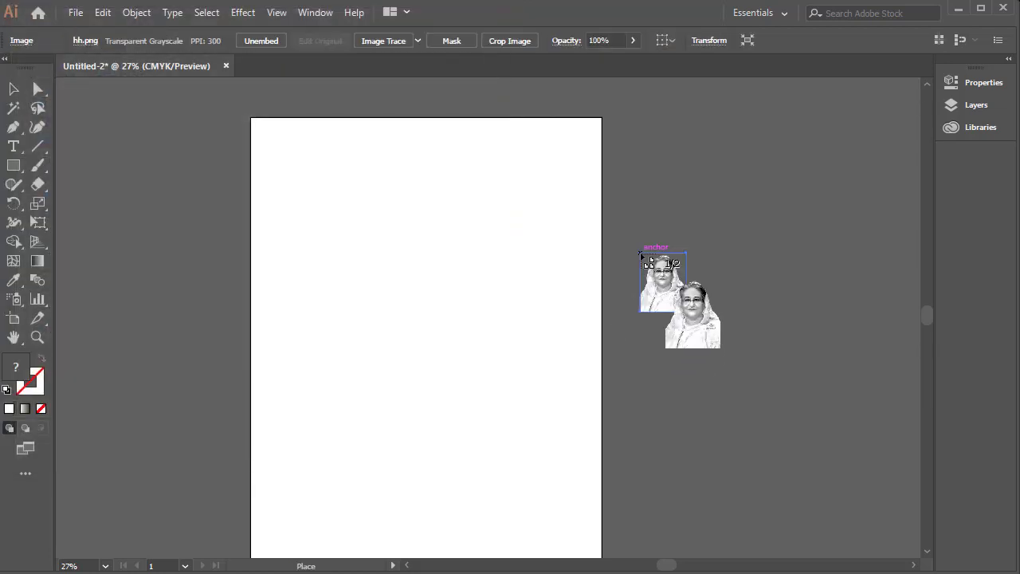
left_click(642, 255)
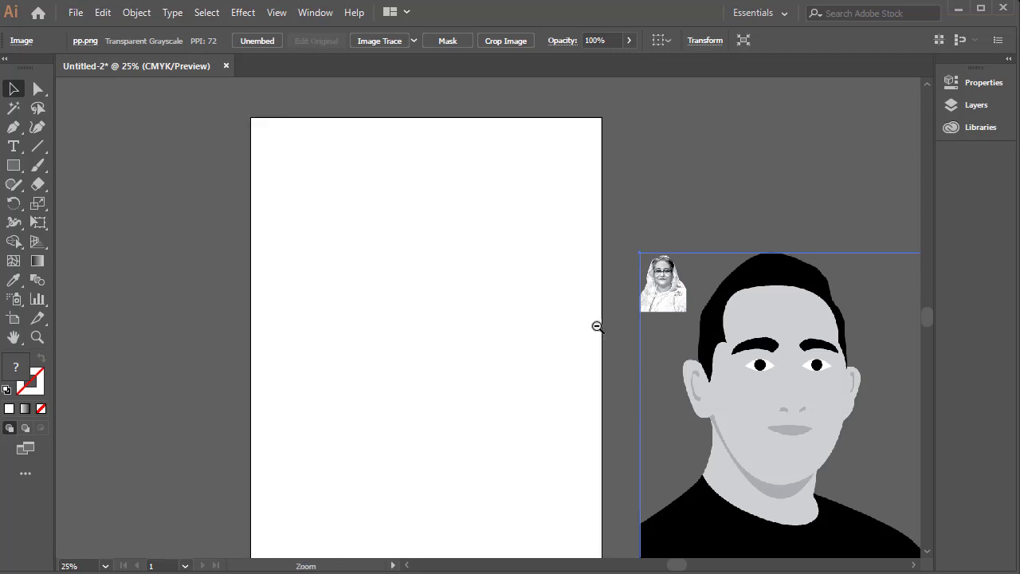
Move and scale the pp.png portrait onto the artboard's lower left, with hh beside it.
scroll(597, 326, "down", 1)
left_click_drag(731, 439, 371, 327)
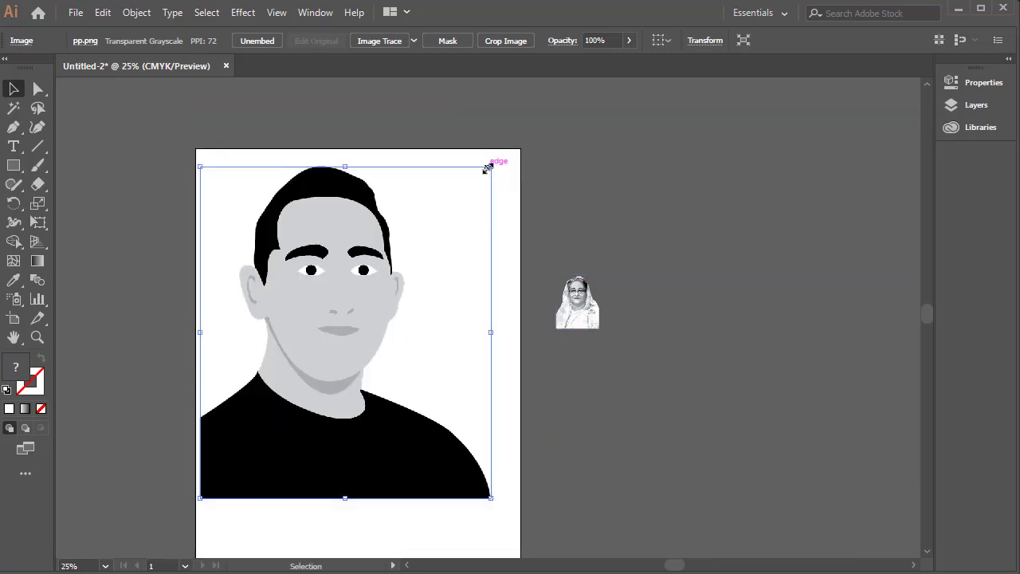
left_click_drag(494, 165, 417, 199)
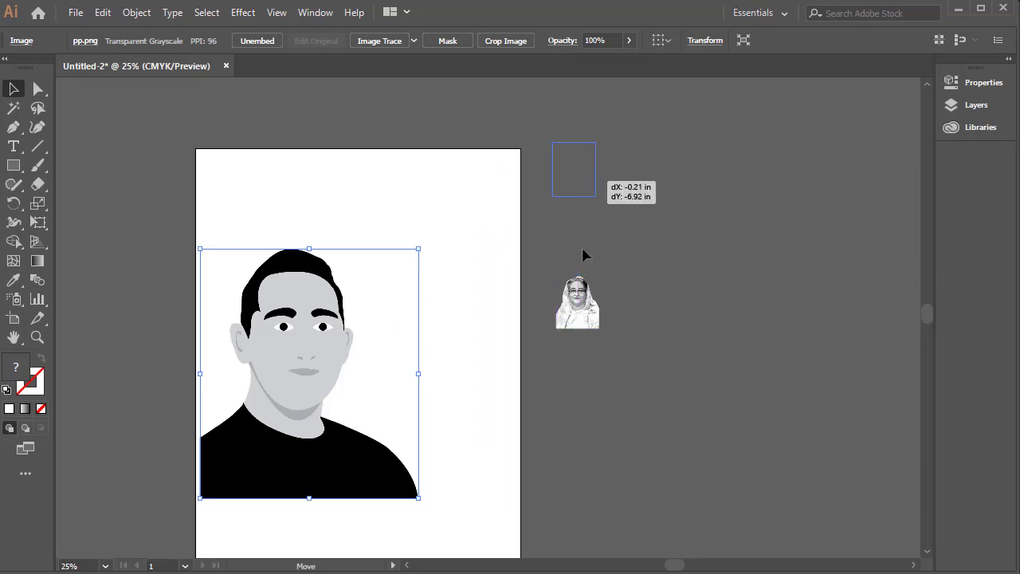
left_click_drag(578, 316, 575, 184)
left_click(484, 289)
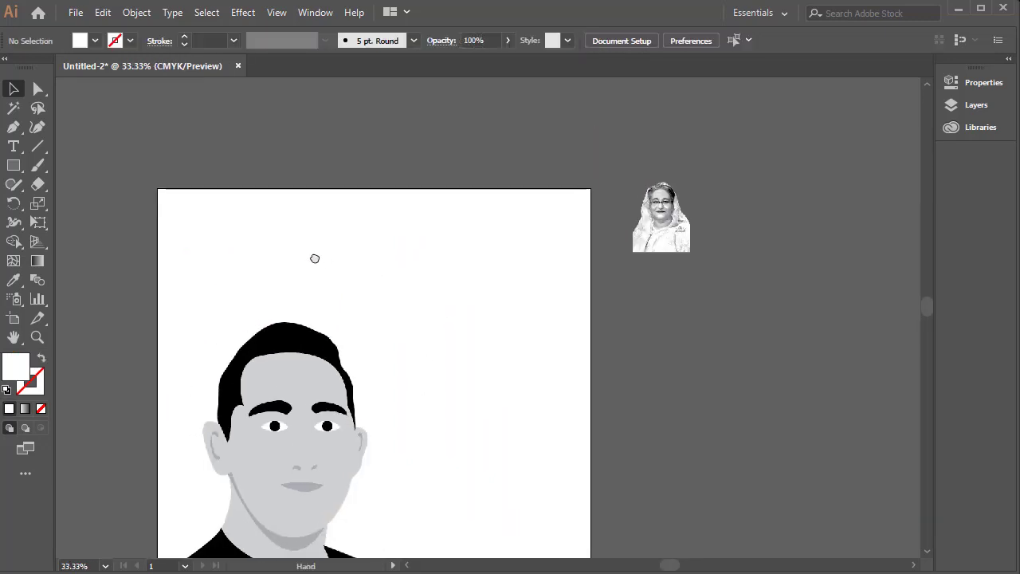
Draw a closed Pen-tool shape with a wavy lower edge across the poster's top, then select it.
left_click(12, 128)
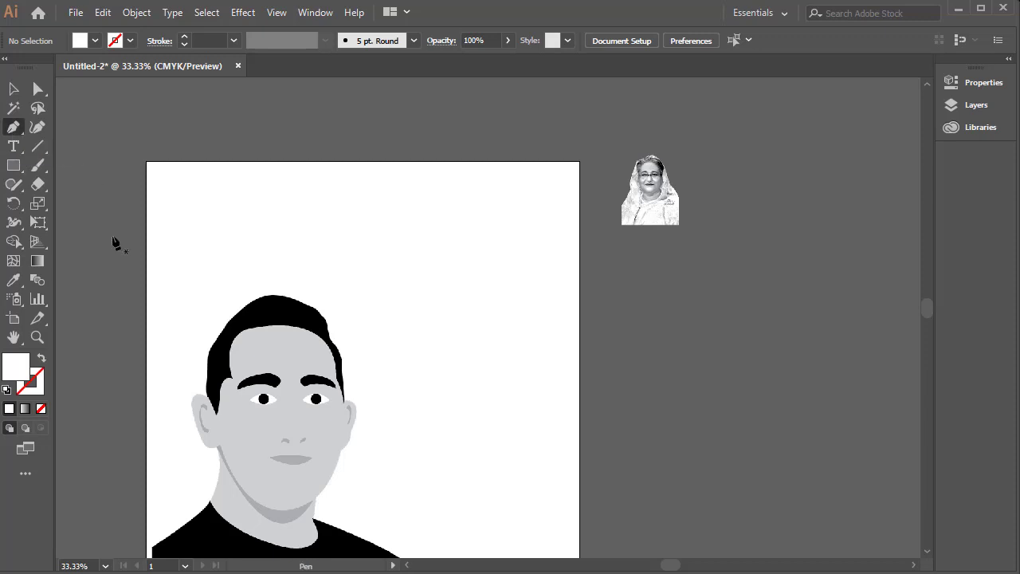
left_click(102, 229)
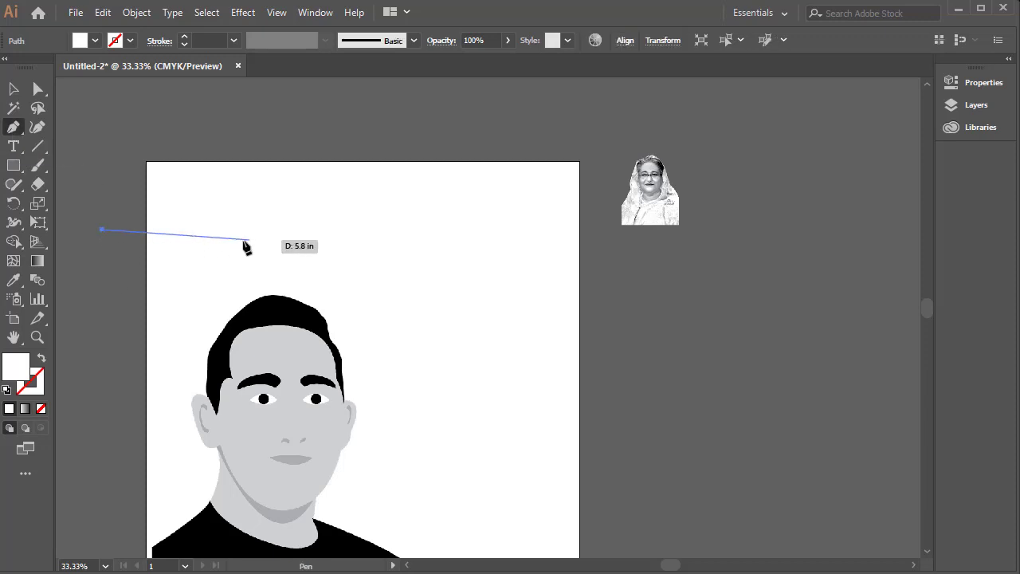
mouse_move(341, 214)
left_mouse_down()
mouse_move(559, 122)
mouse_move(493, 94)
left_mouse_up()
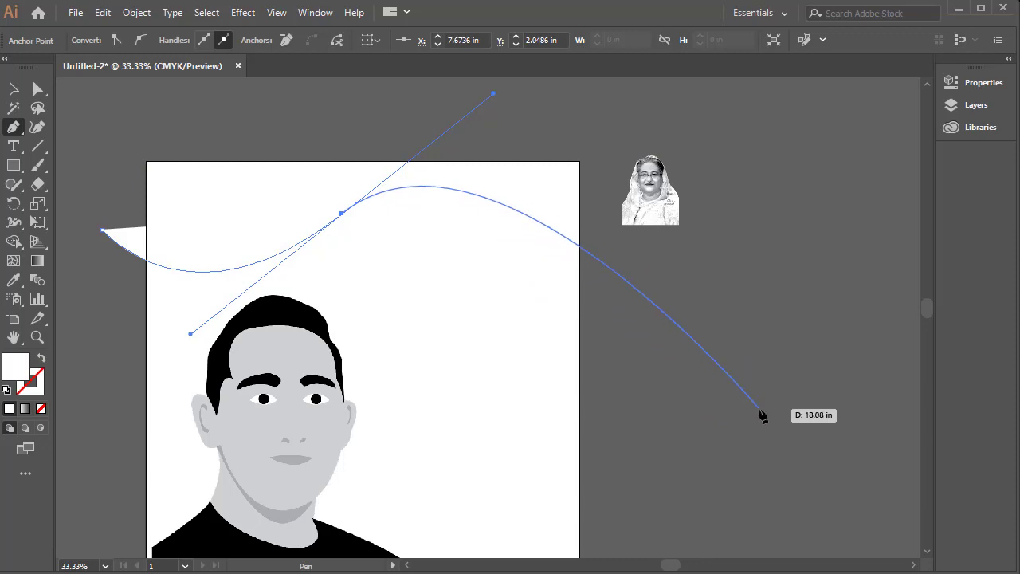
left_click(760, 411)
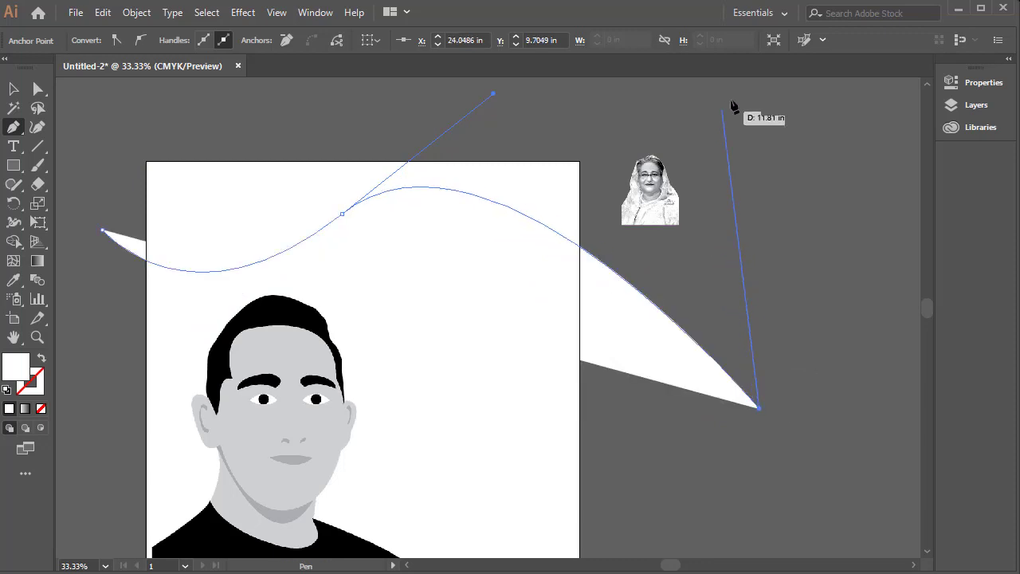
left_click(730, 100)
left_click(143, 100)
left_click(101, 141)
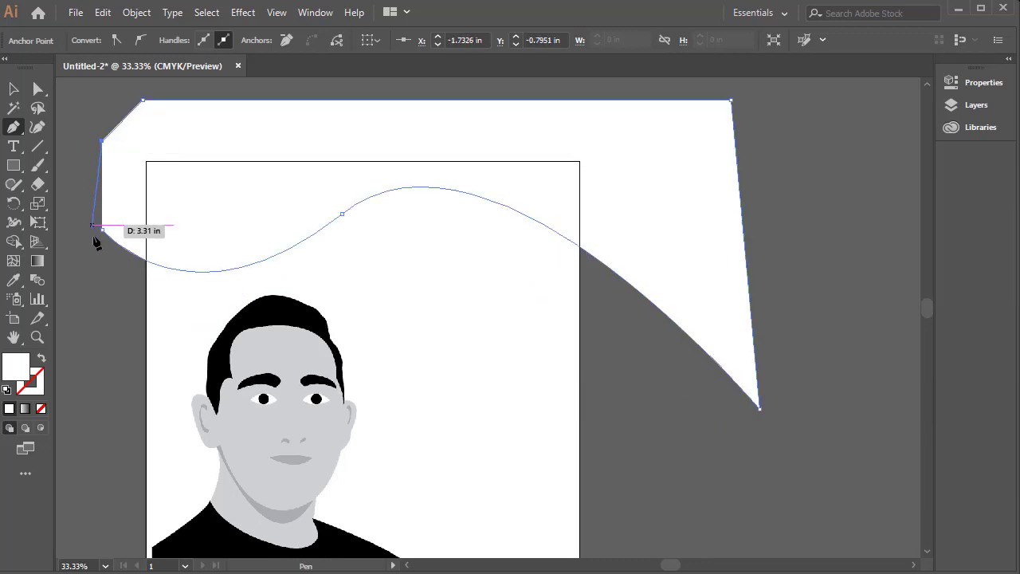
left_click(81, 206)
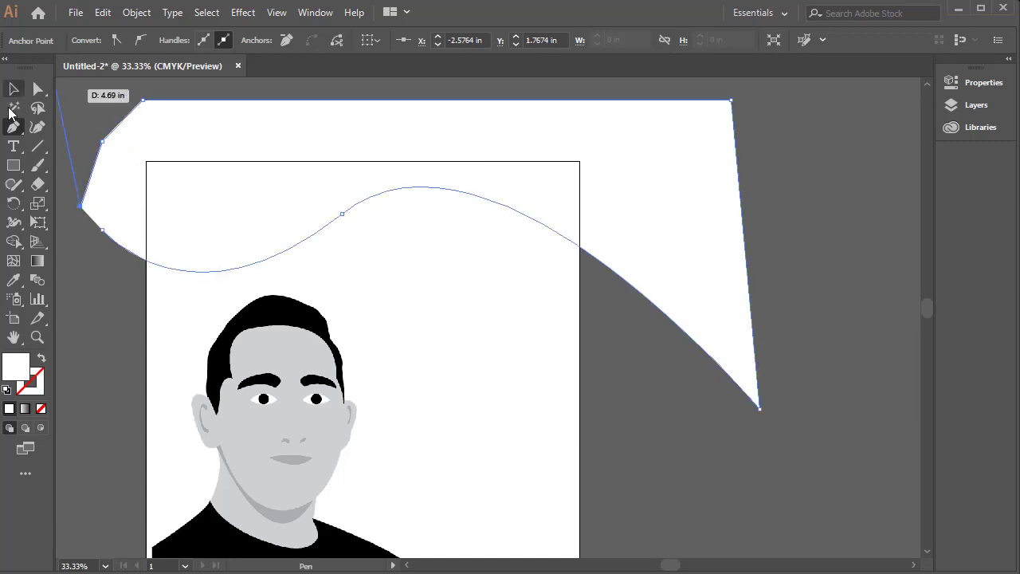
left_click(102, 230)
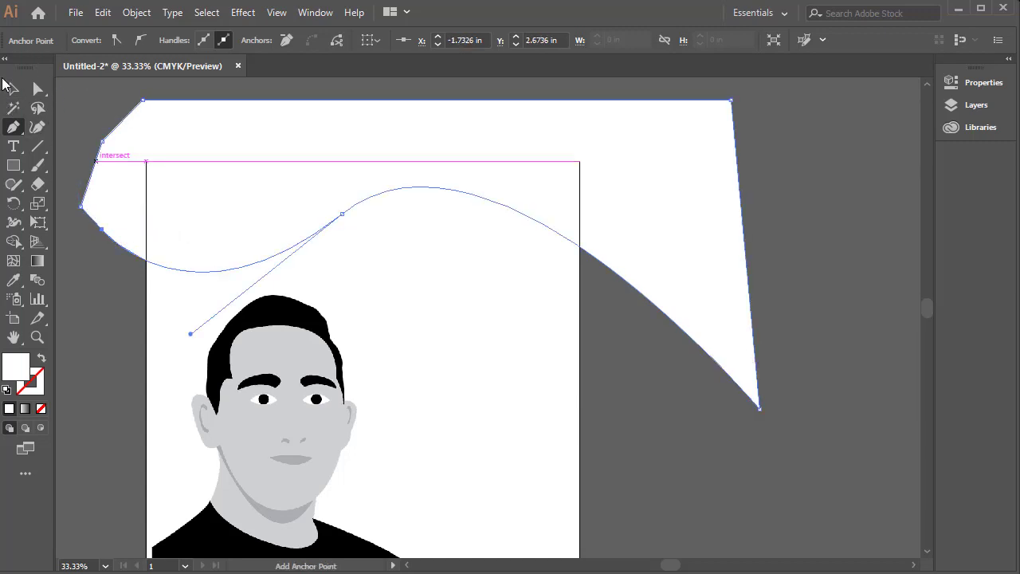
left_click(15, 89)
left_click(544, 225)
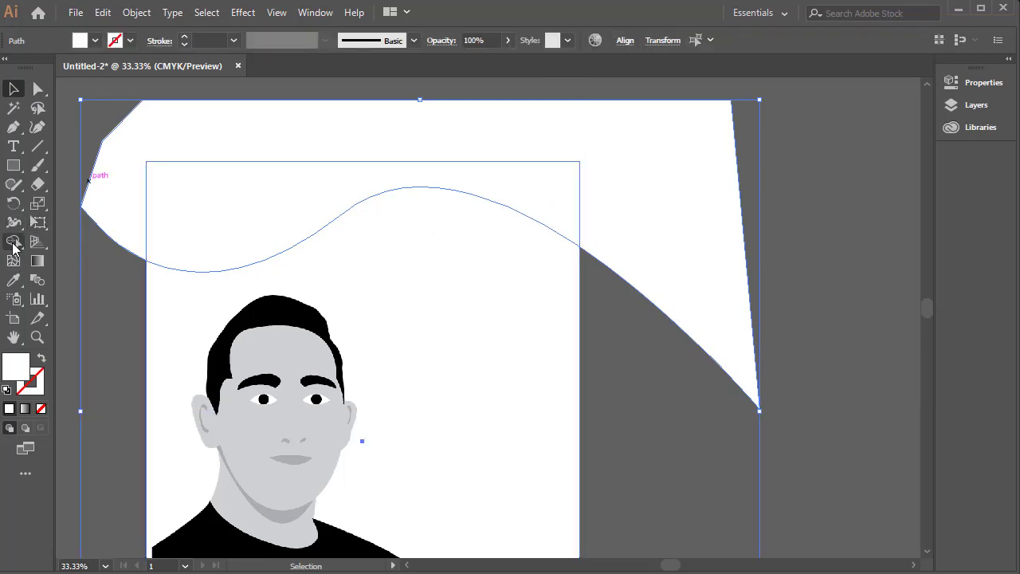
Merge the wave's overlapping regions with the Shape Builder, trimming it to the artboard.
left_click(13, 243)
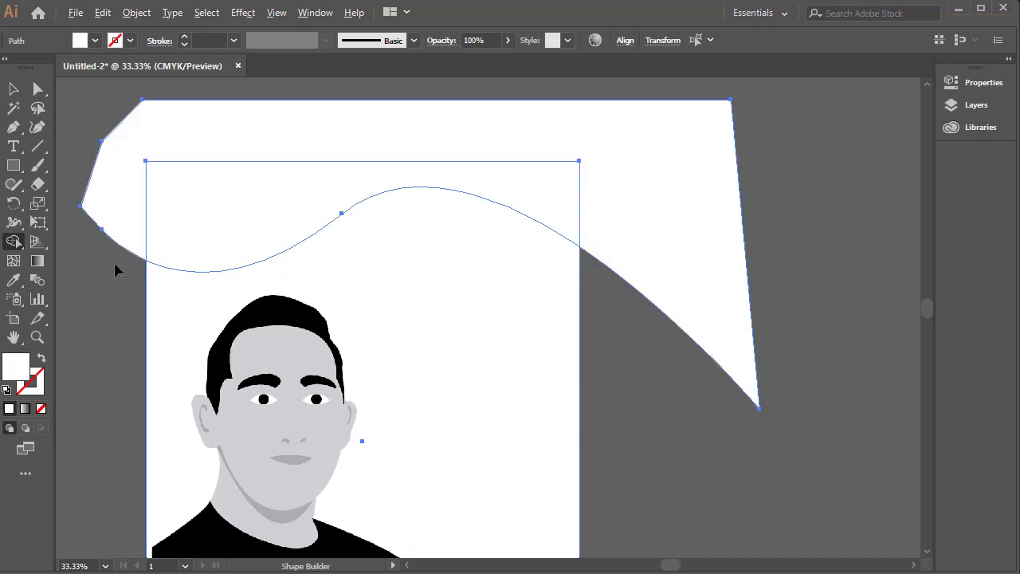
mouse_move(115, 267)
left_mouse_down()
mouse_move(136, 146)
mouse_move(139, 157)
left_mouse_up()
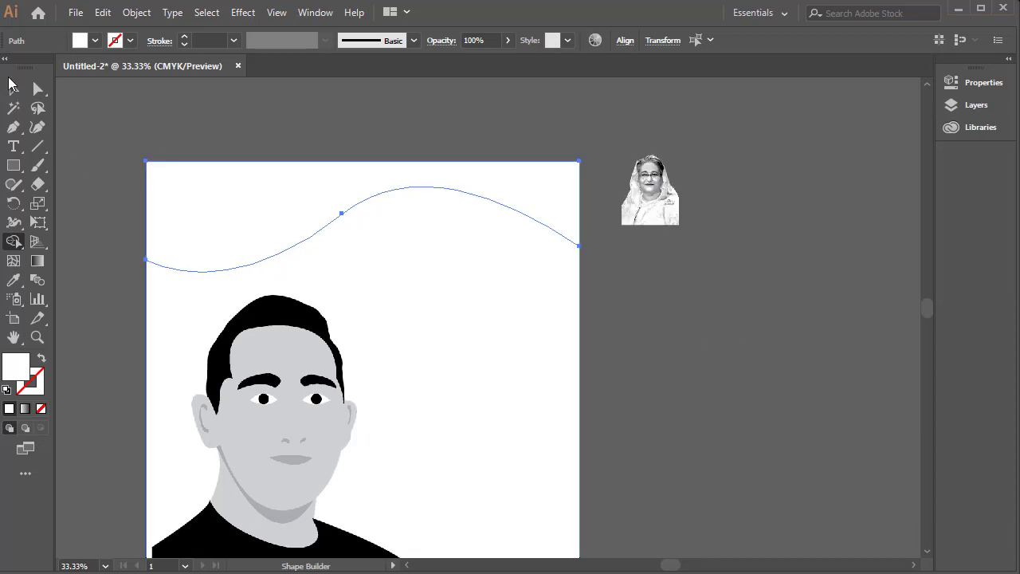
key("v")
left_click(436, 198)
Fill the wave shape solid black.
left_click(509, 191)
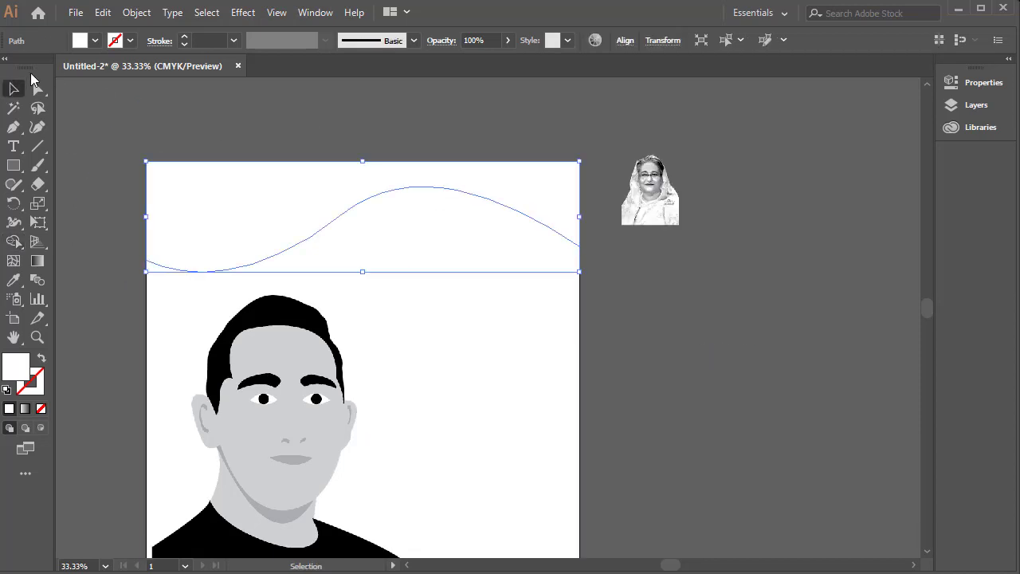
left_click(95, 40)
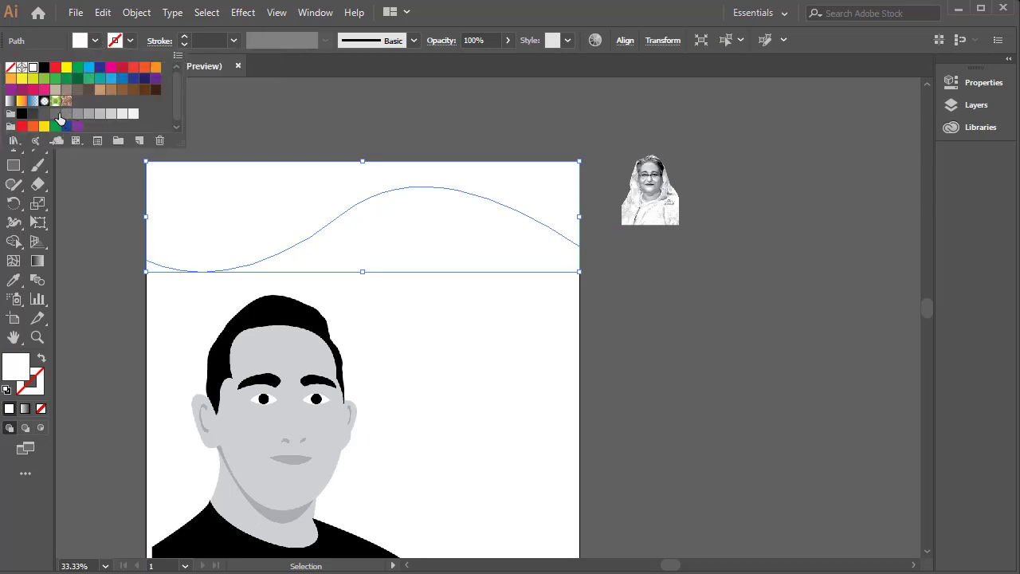
left_click(21, 115)
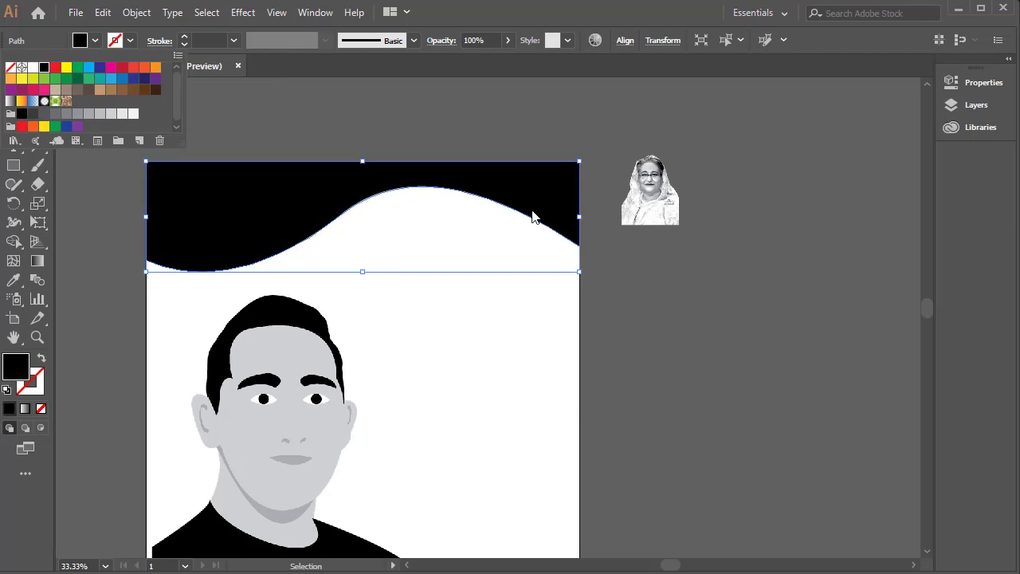
left_click(771, 332)
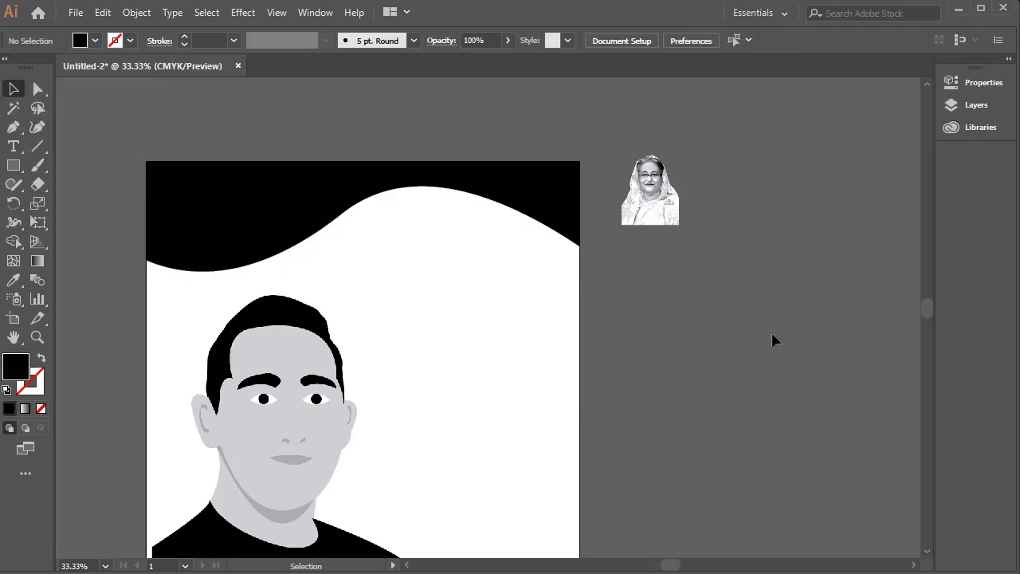
Move the portrait off the artboard to the right.
left_click_drag(546, 326, 552, 207)
left_click(510, 274, "alt")
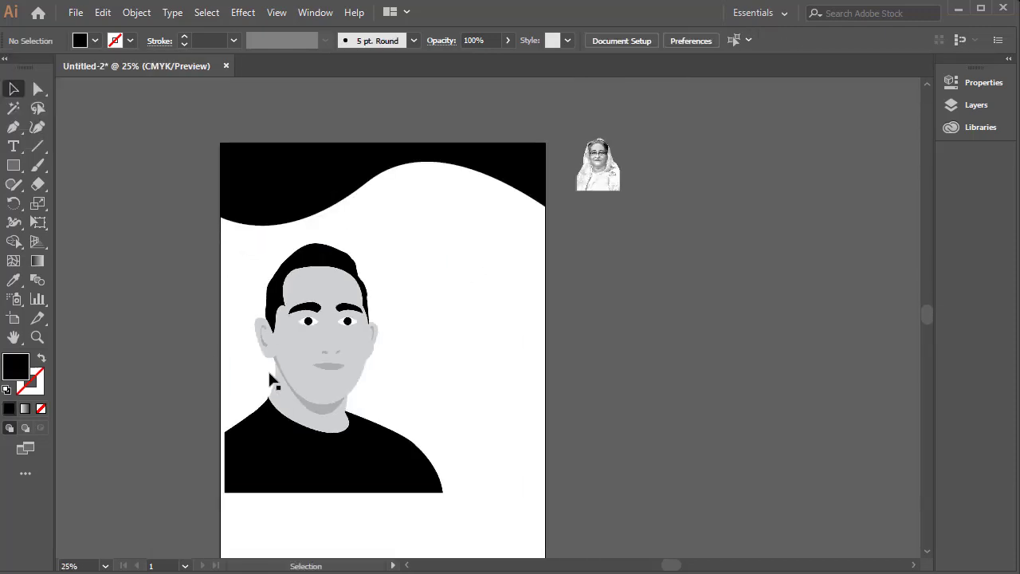
left_click_drag(305, 366, 687, 368)
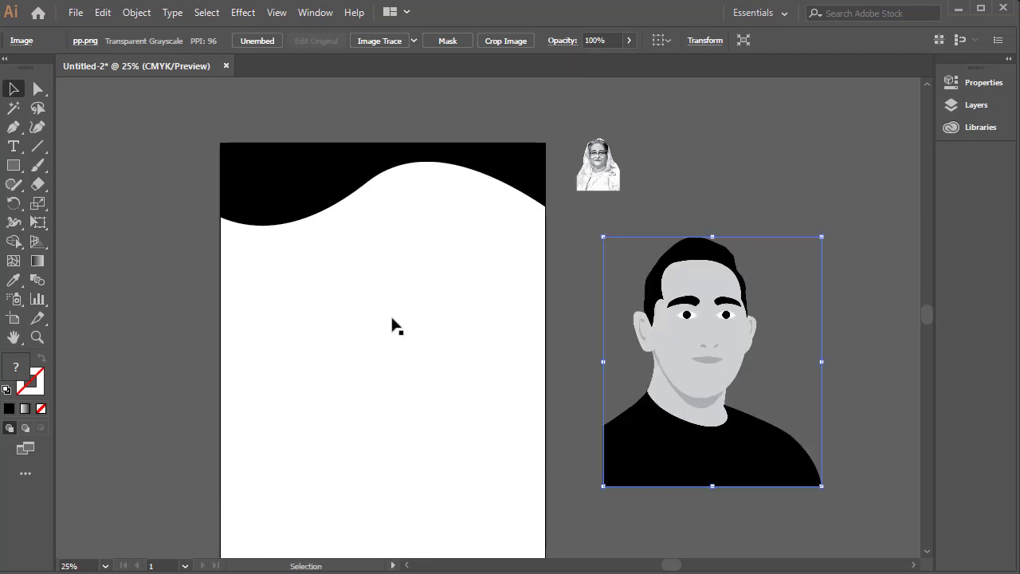
Resize the white rectangle to a narrower, shorter panel on the poster's left.
left_click(451, 326)
left_click(406, 317, "alt")
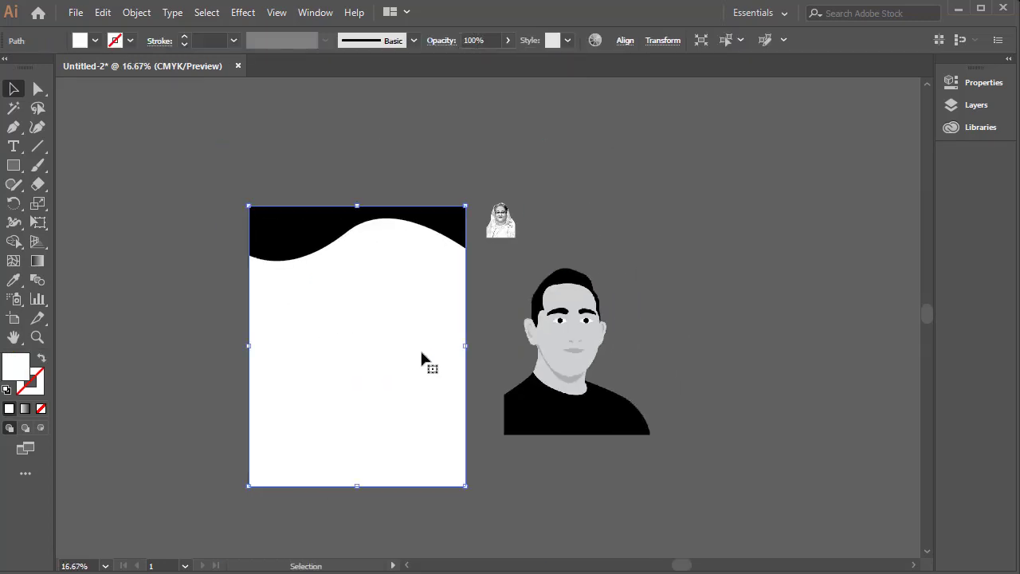
key("a")
key("v")
left_click_drag(465, 346, 363, 351)
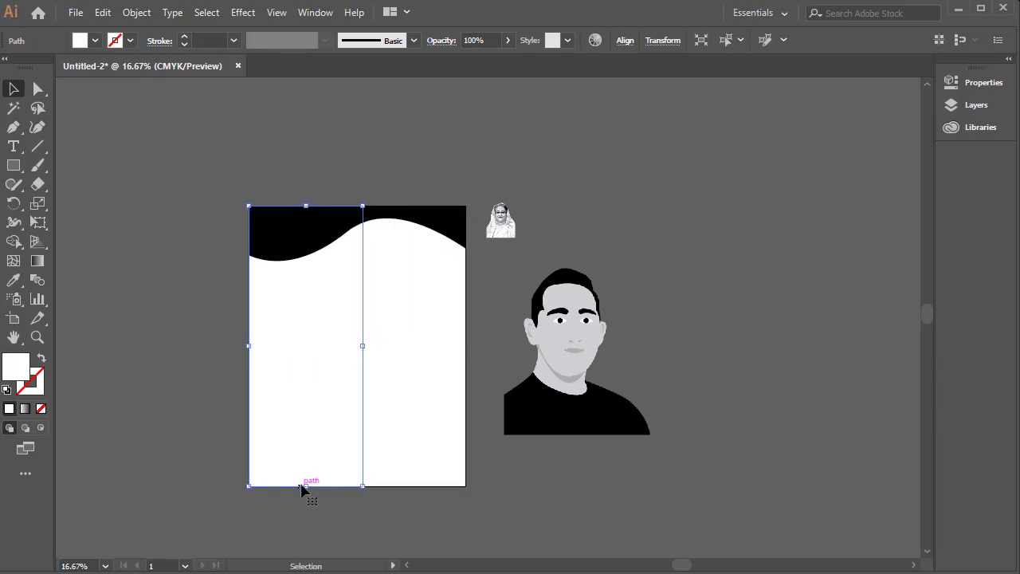
left_click_drag(307, 463, 310, 439)
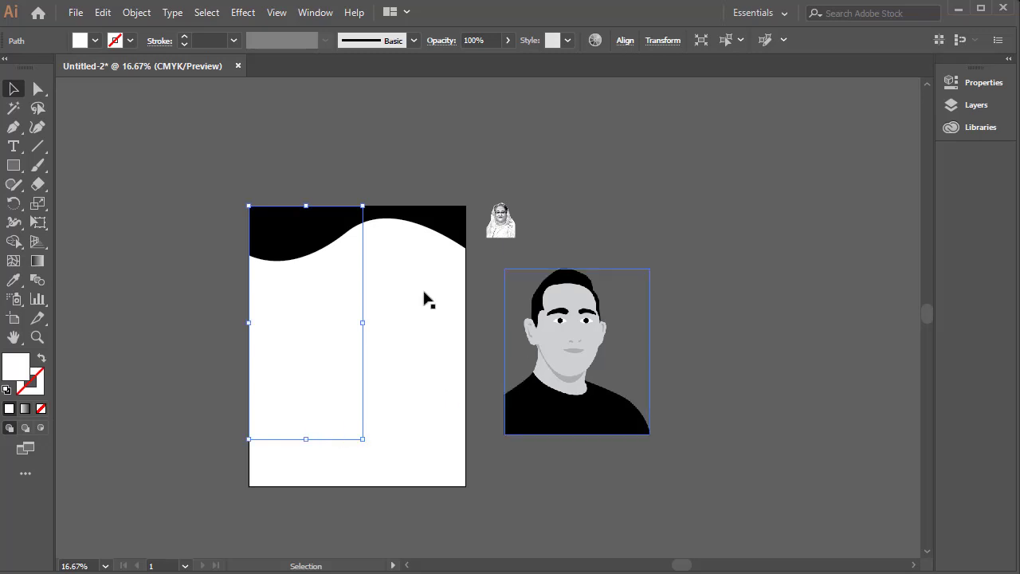
key("Tab")
key("Tab")
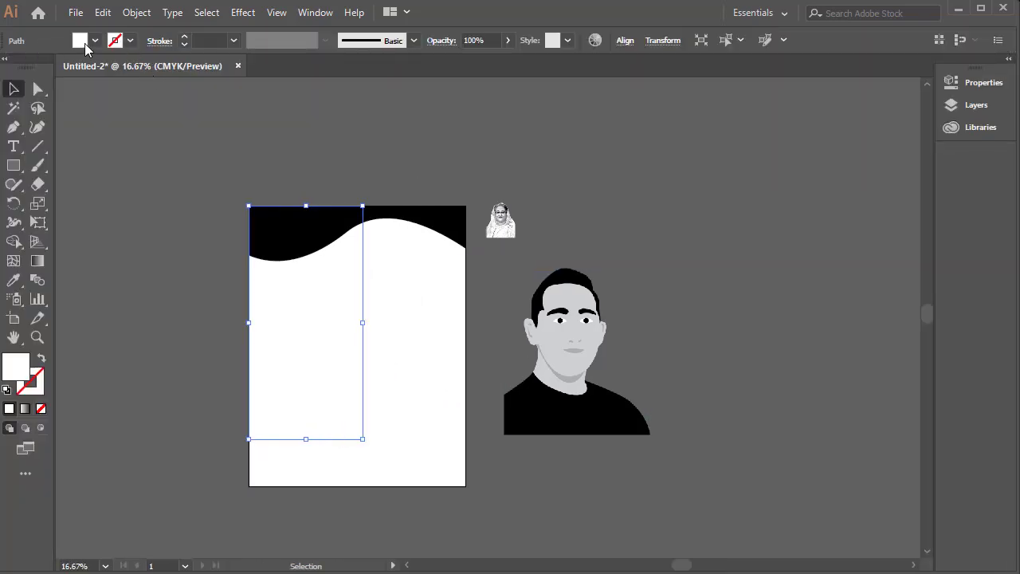
Fill the left rectangle light grey and place the enlarged portrait on it.
left_click(94, 40)
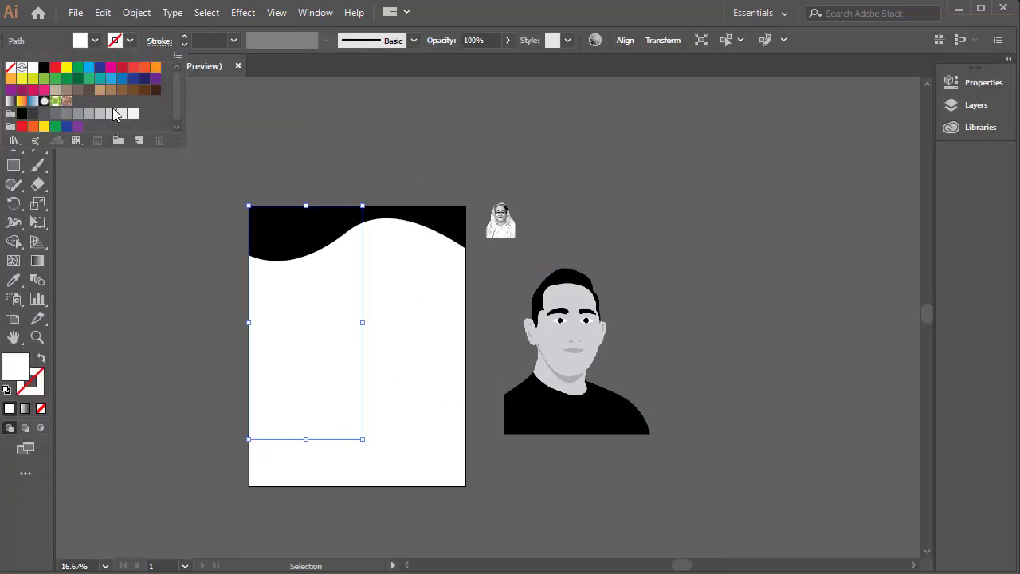
left_click(112, 114)
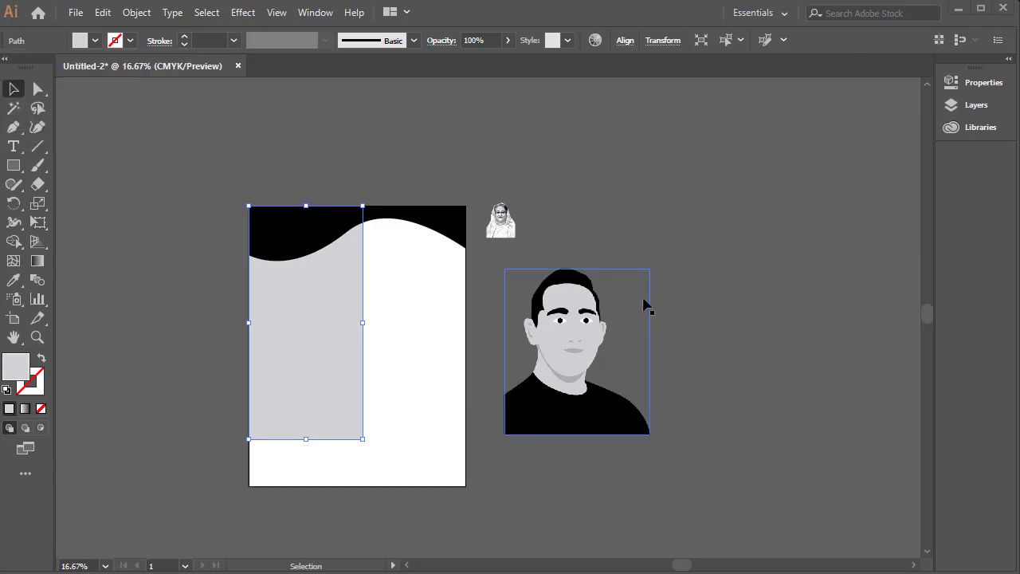
mouse_move(599, 334)
left_mouse_down()
mouse_move(301, 335)
mouse_move(324, 335)
left_mouse_up()
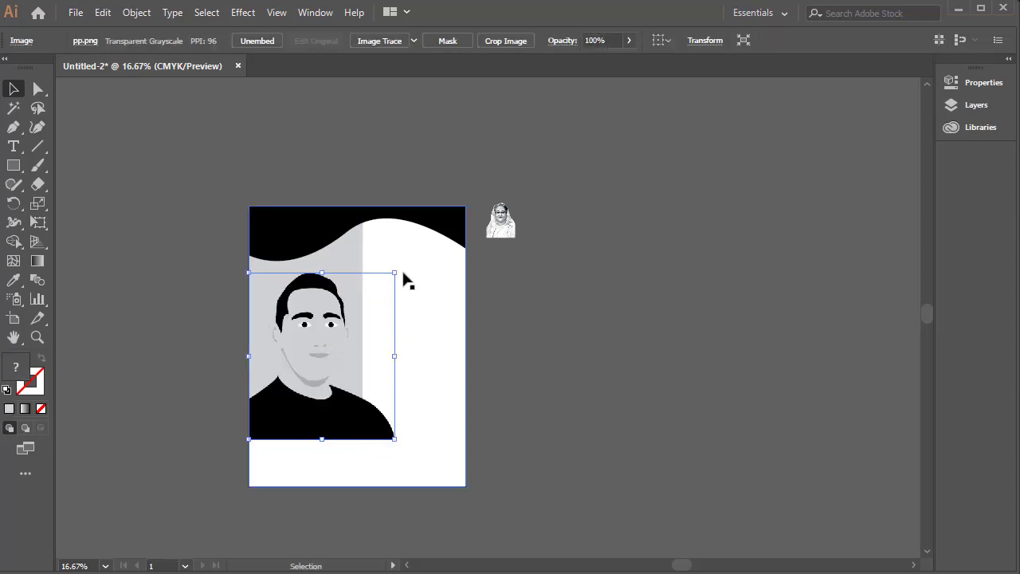
left_click_drag(396, 273, 405, 265)
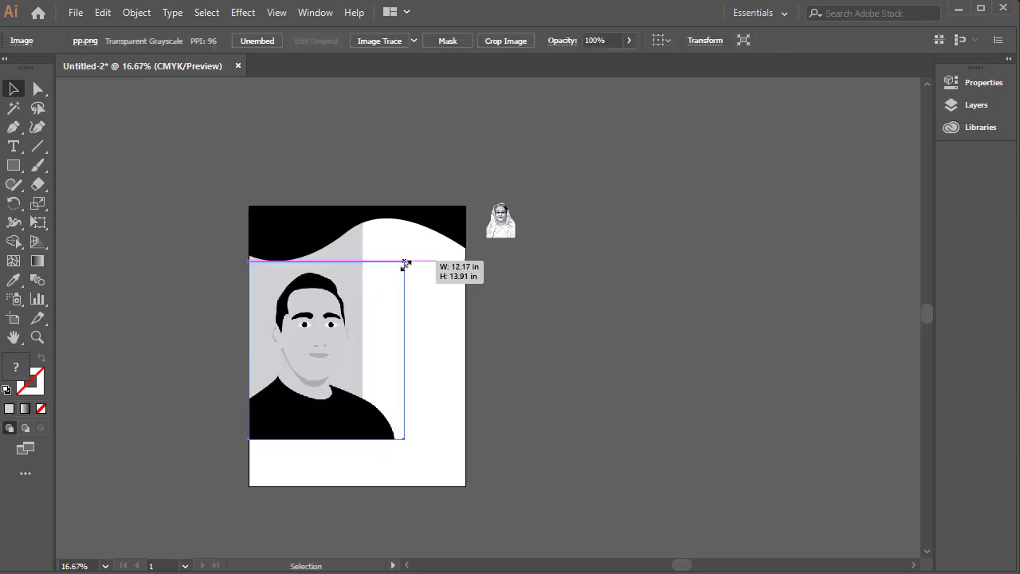
left_click(720, 367)
Change the rectangle's fill to a paler grey swatch.
left_click(384, 329, "ctrl")
left_click_drag(461, 324, 447, 334)
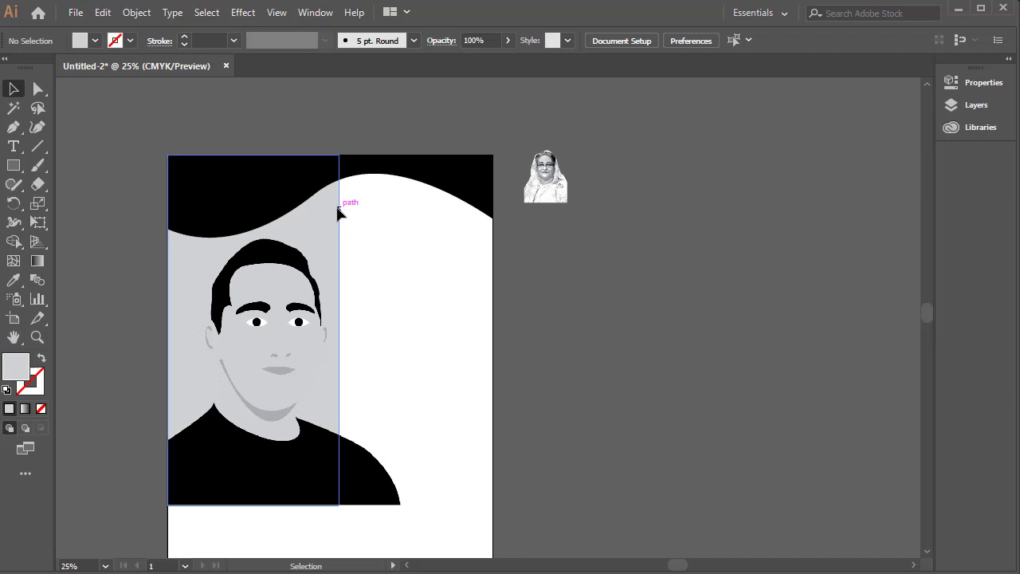
left_click(341, 209)
key("Tab")
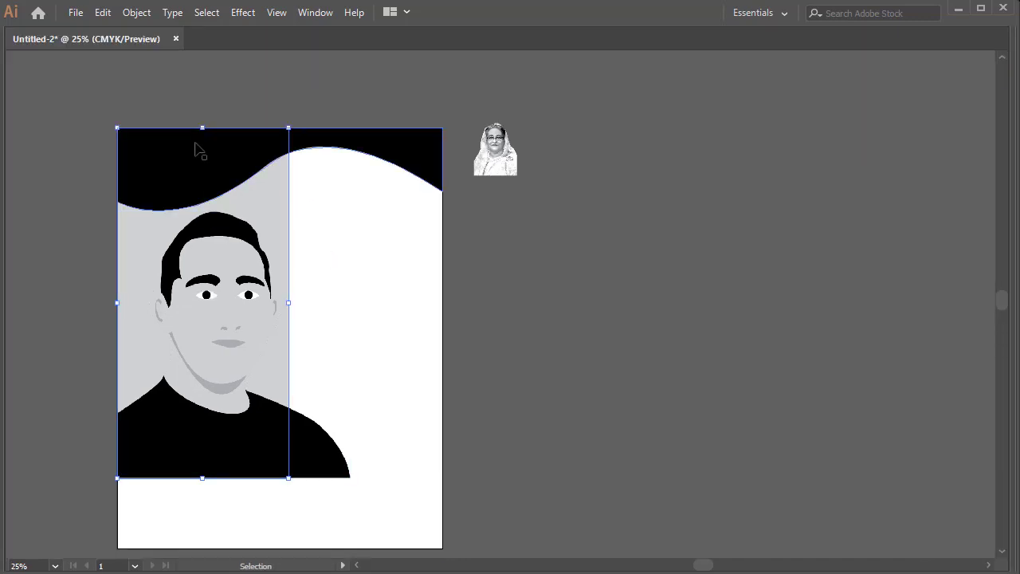
key("Tab")
left_click(95, 40)
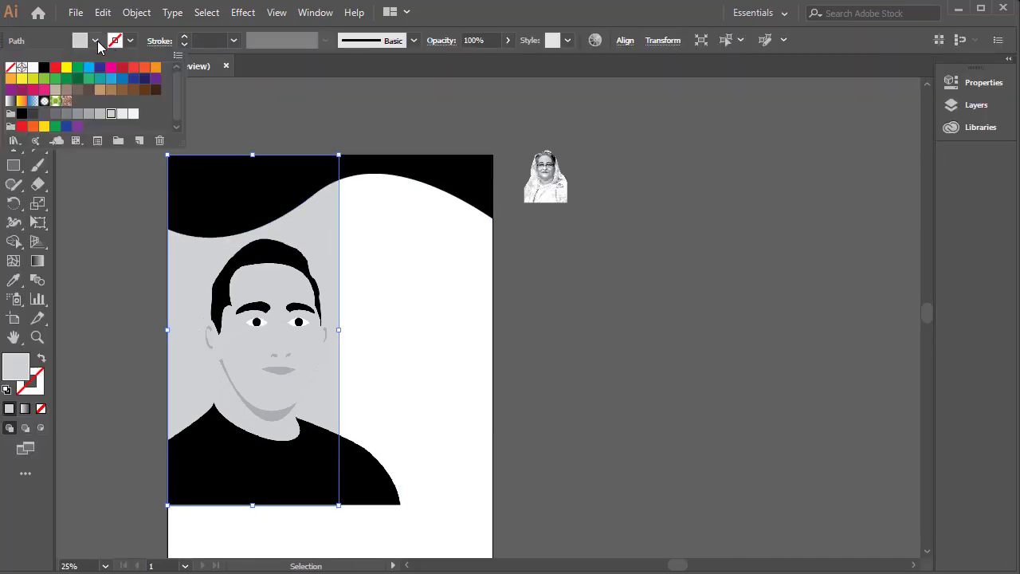
left_click(122, 114)
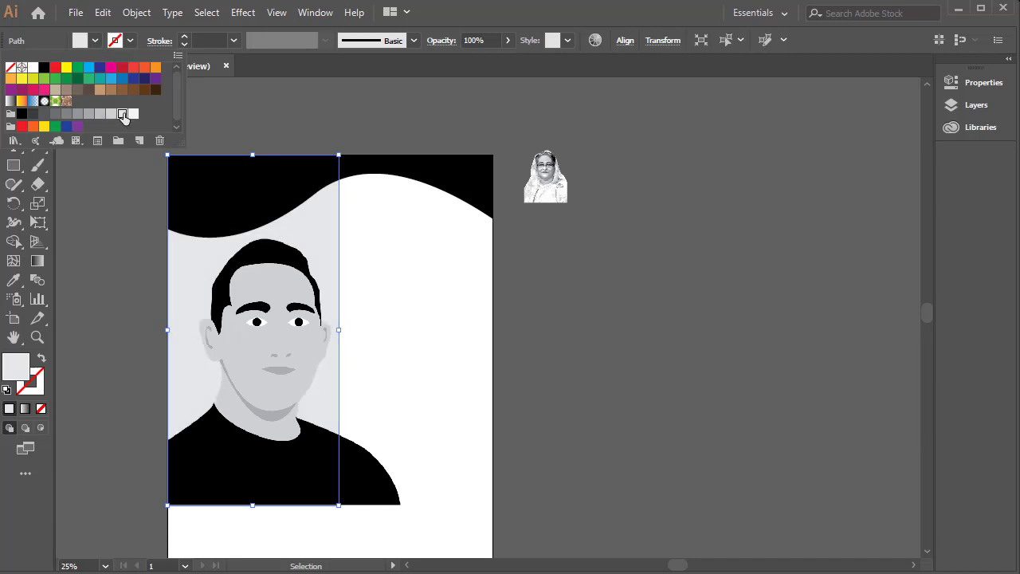
key("Escape")
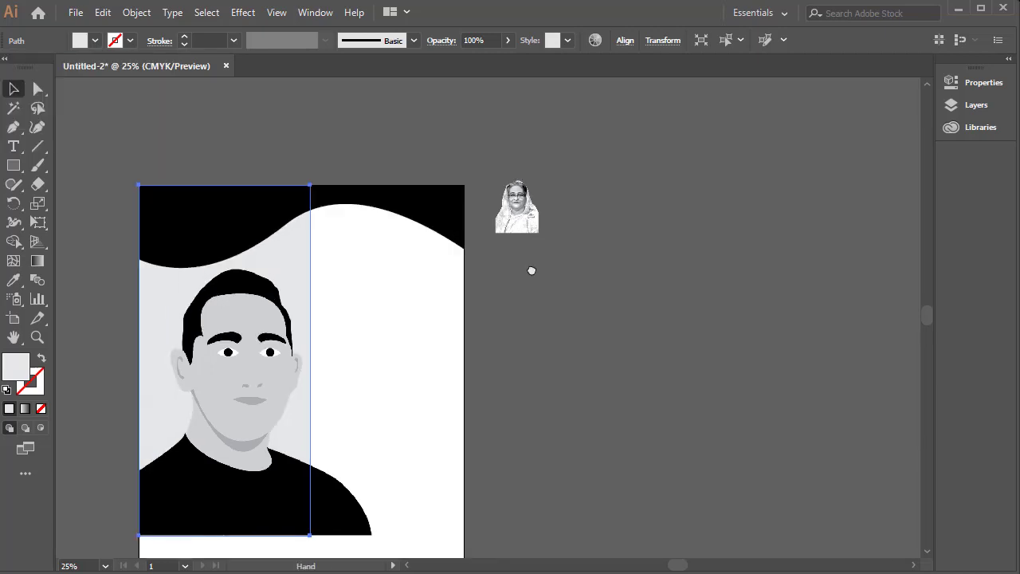
key("ctrl+plus")
mouse_move(531, 269)
left_mouse_down()
mouse_move(472, 341)
mouse_move(421, 302)
mouse_move(562, 311)
left_mouse_up()
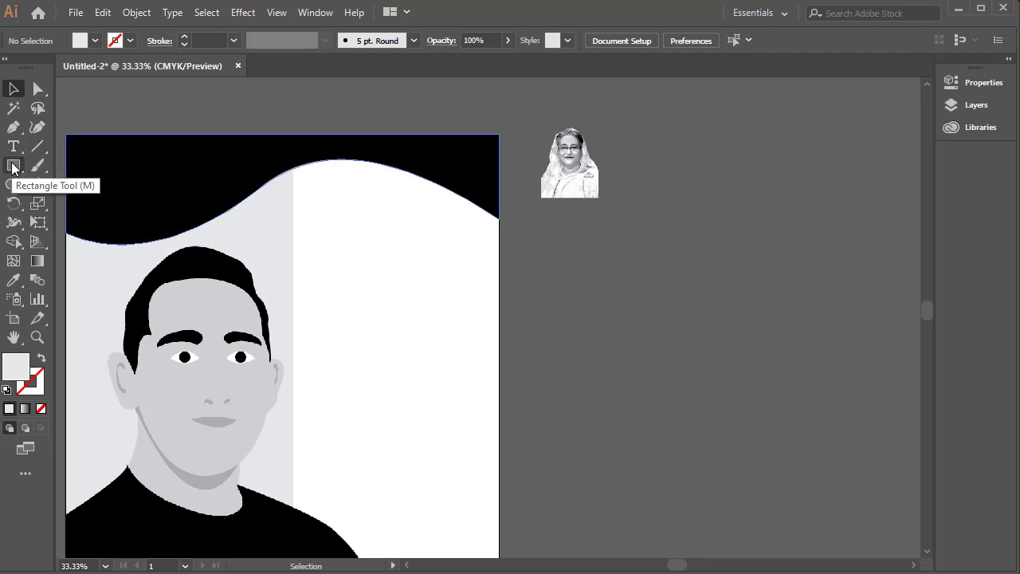
Draw a pale grey circle with the Ellipse tool near the poster's top.
left_click_drag(14, 167, 77, 213)
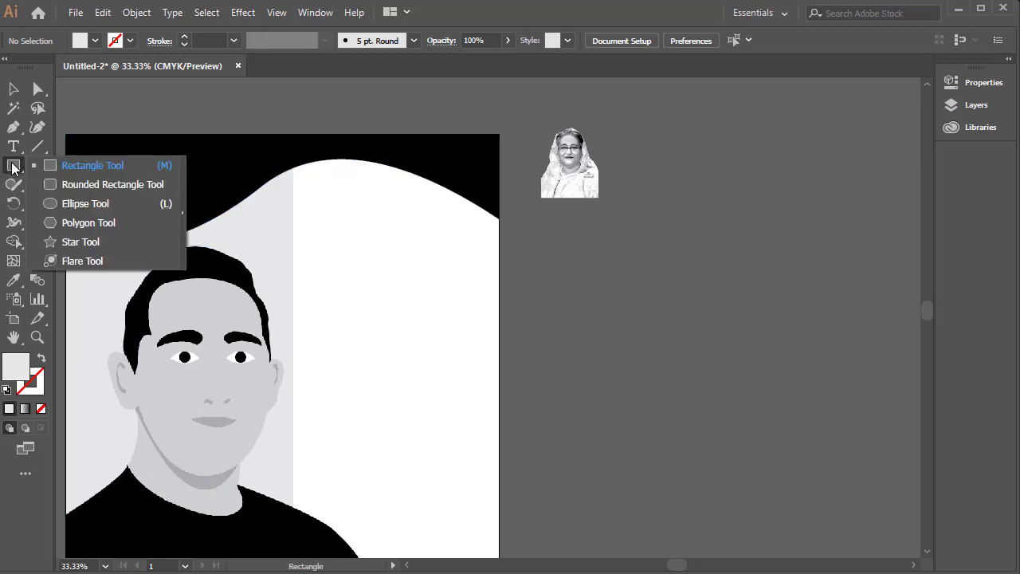
left_click(76, 205)
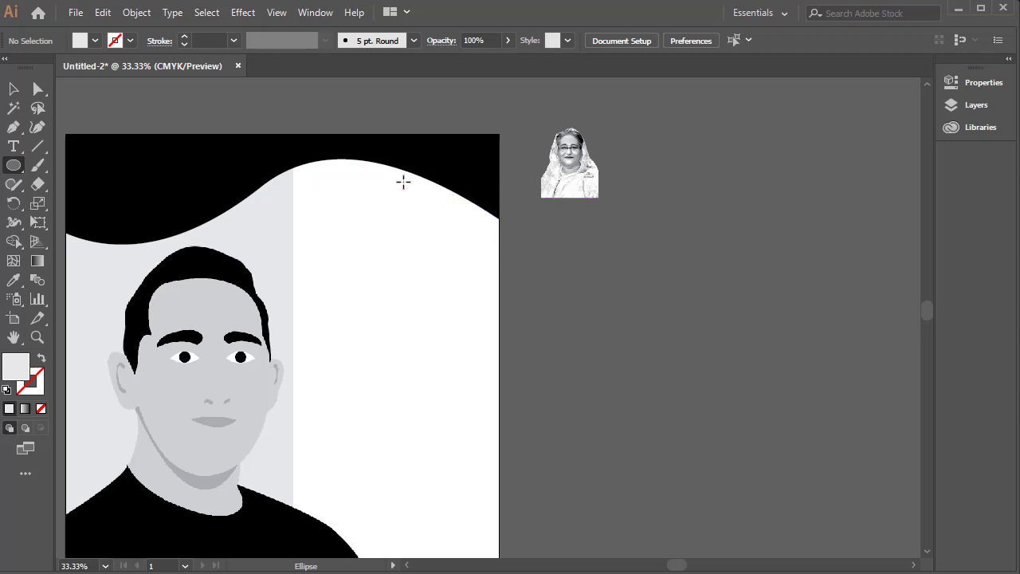
left_click_drag(390, 173, 488, 269)
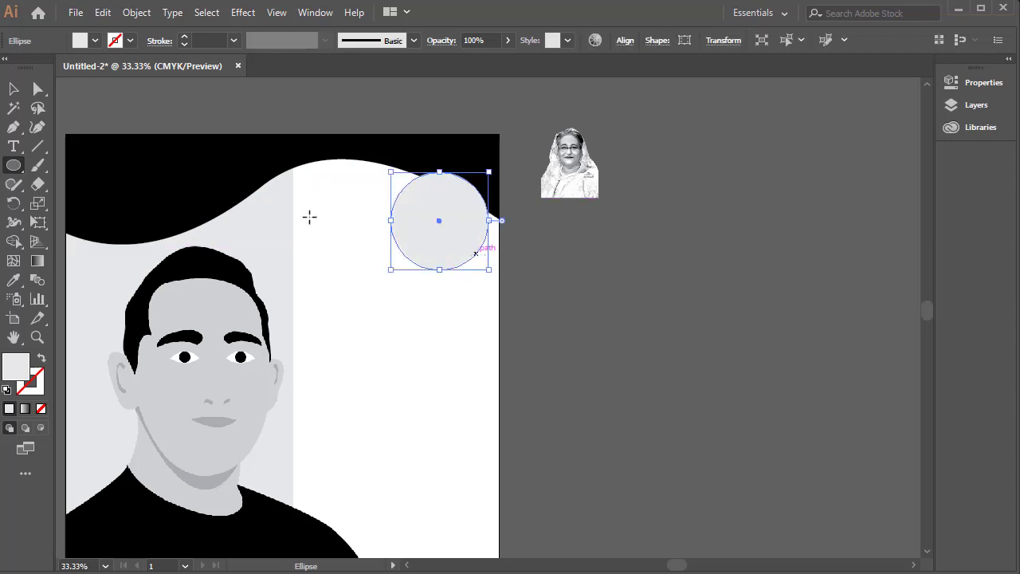
left_click(12, 94)
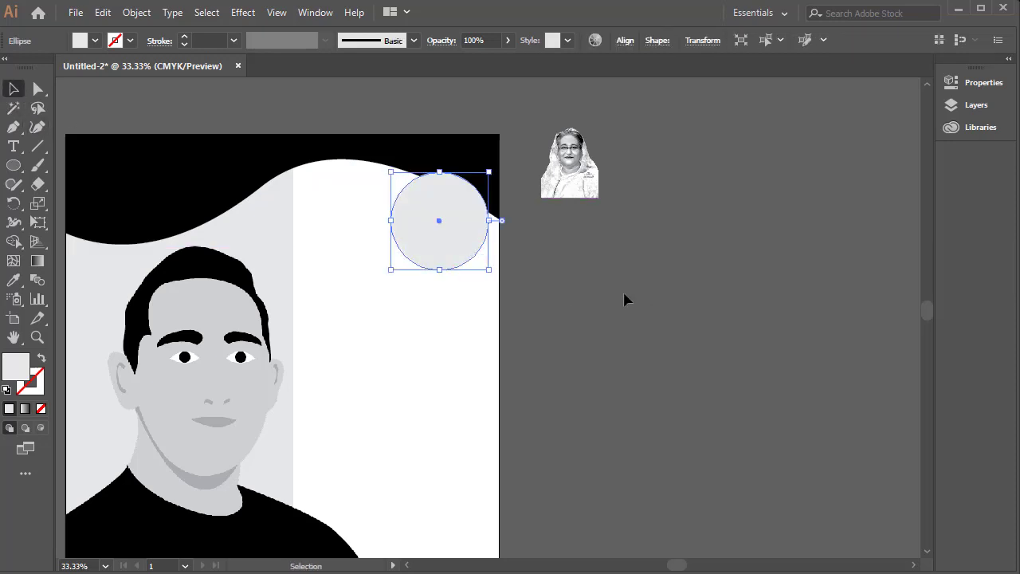
left_click(526, 274)
Move the circle up and left over the black wave and resize it to about 4.4 in.
key("ctrl+plus")
left_click_drag(368, 248, 313, 227)
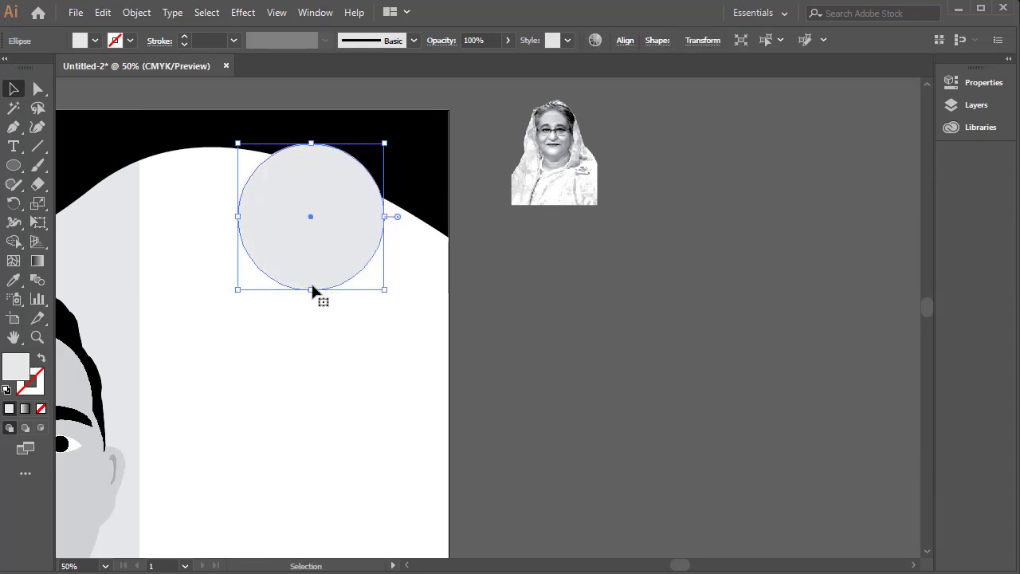
left_click_drag(311, 289, 313, 313)
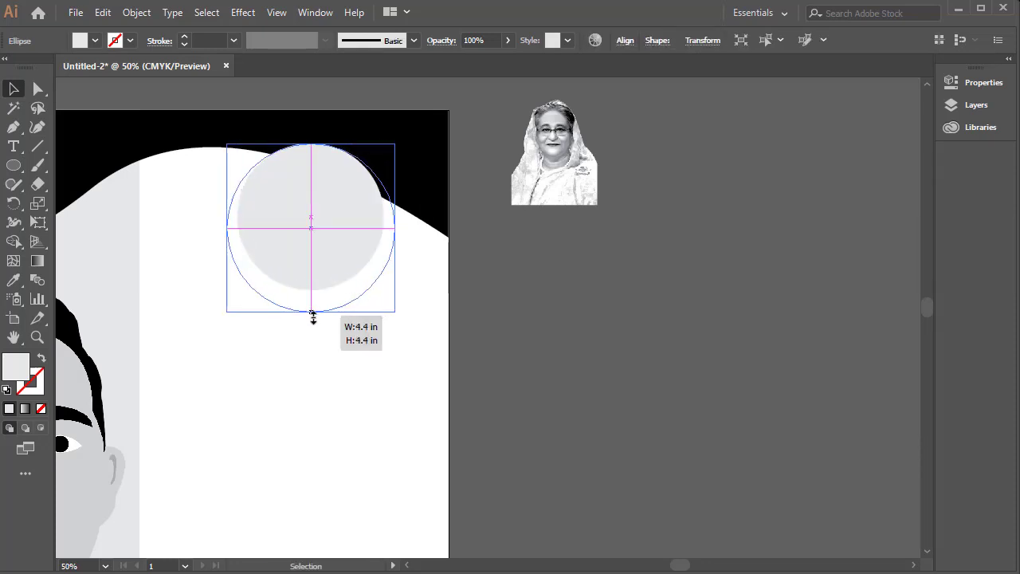
key("a")
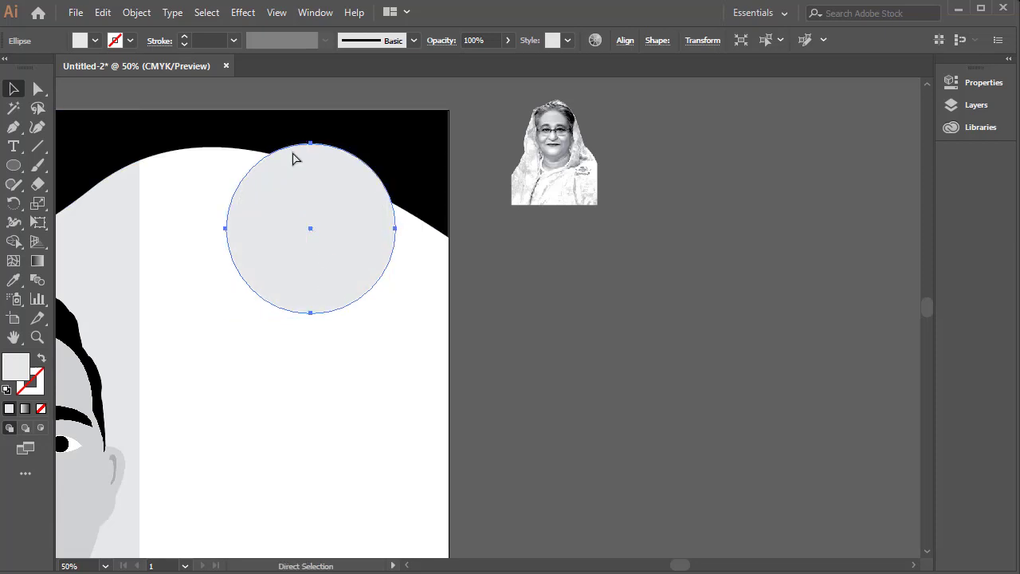
key("v")
mouse_move(310, 143)
left_mouse_down()
mouse_move(310, 174)
mouse_move(311, 160)
left_mouse_up()
key("a")
key("v")
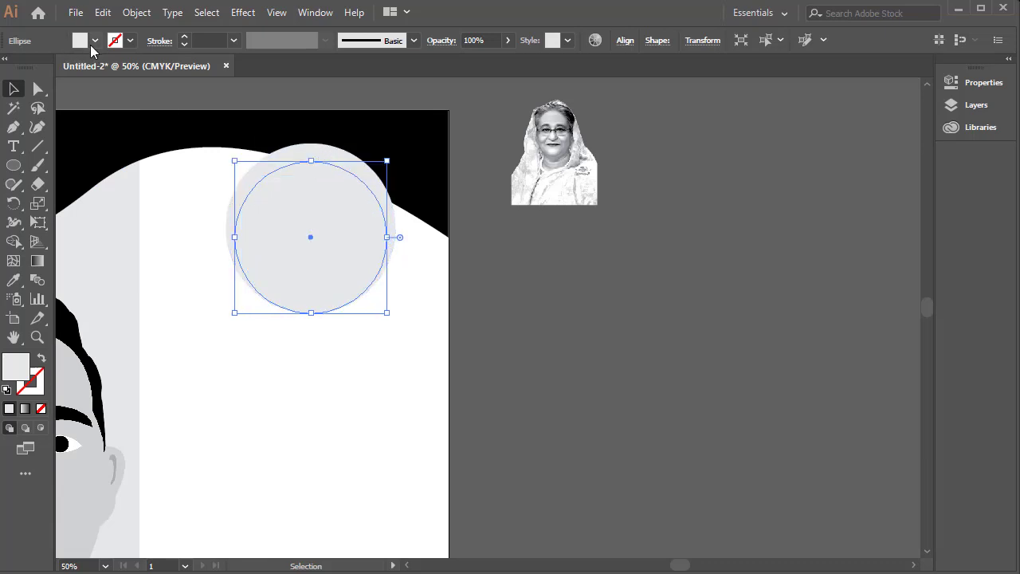
Try a lighter swatch on the circle, then undo the last circle change.
left_click(90, 45)
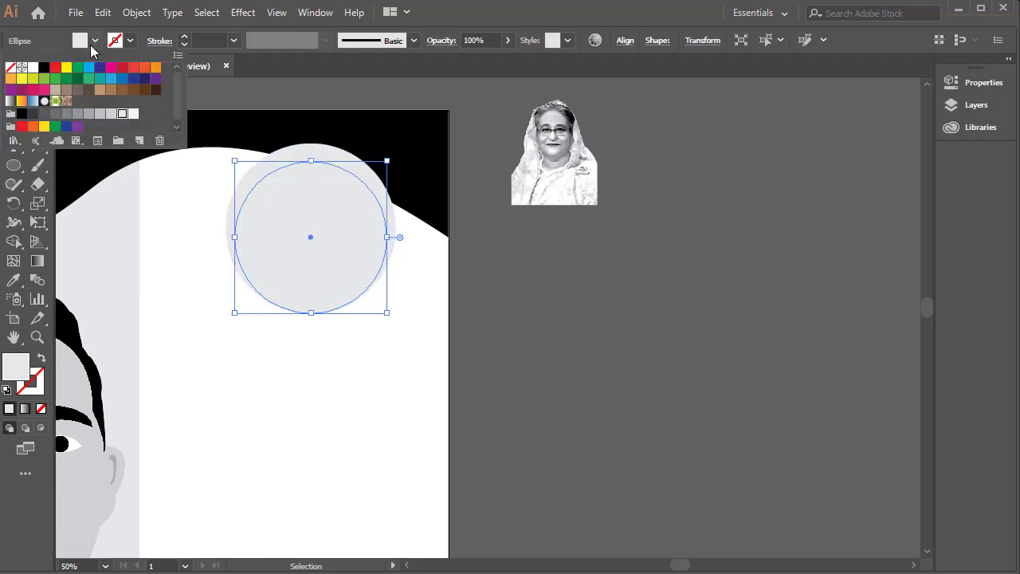
left_click(134, 117)
key("Escape")
key("ctrl+z")
key("ctrl+z")
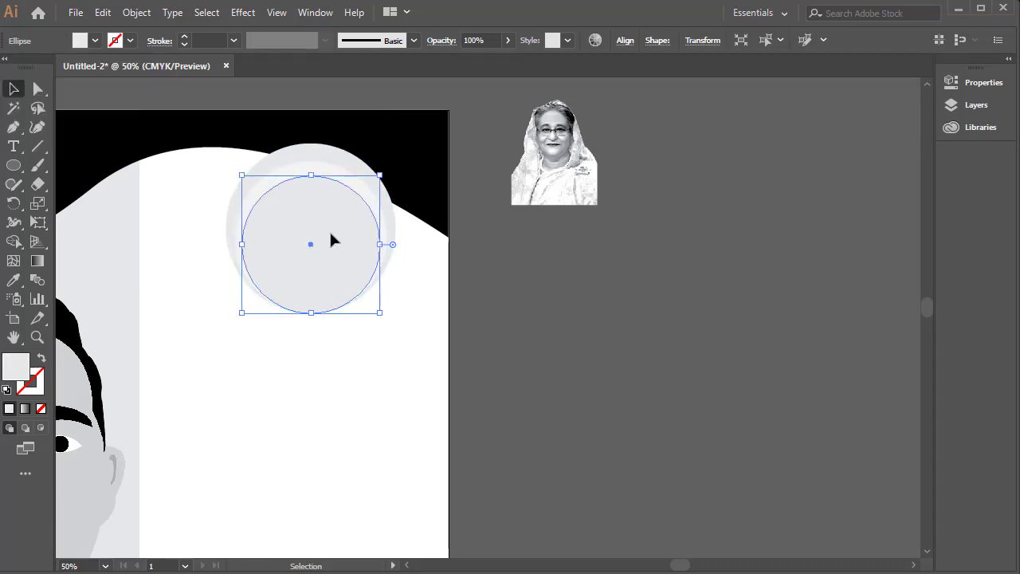
Move the hh photo onto the inner circle and stretch it taller beneath it.
mouse_move(562, 172)
left_mouse_down()
mouse_move(295, 277)
mouse_move(313, 274)
left_mouse_up()
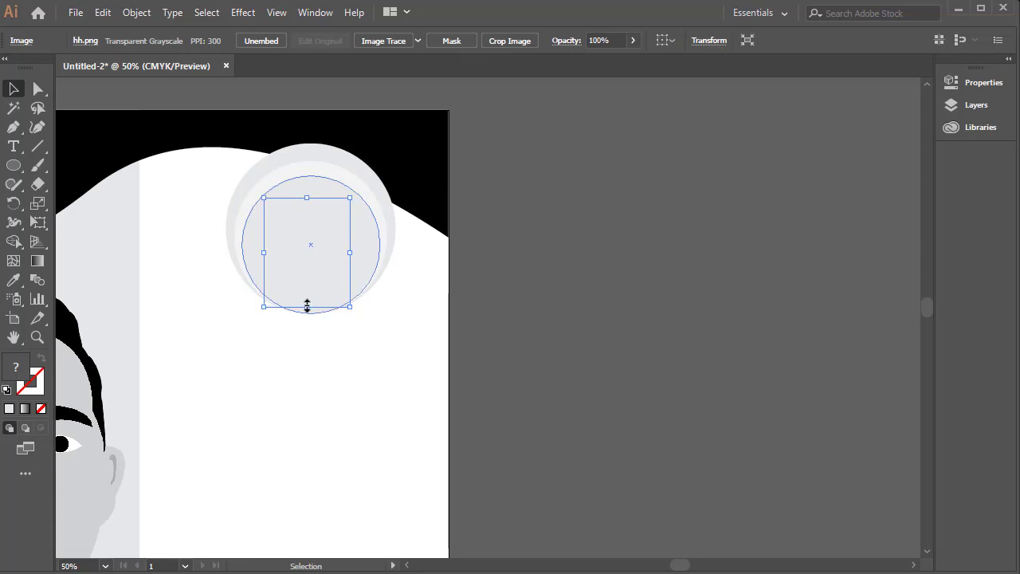
mouse_move(307, 306)
left_mouse_down()
mouse_move(311, 360)
mouse_move(311, 337)
left_mouse_up()
key("ctrl+plus")
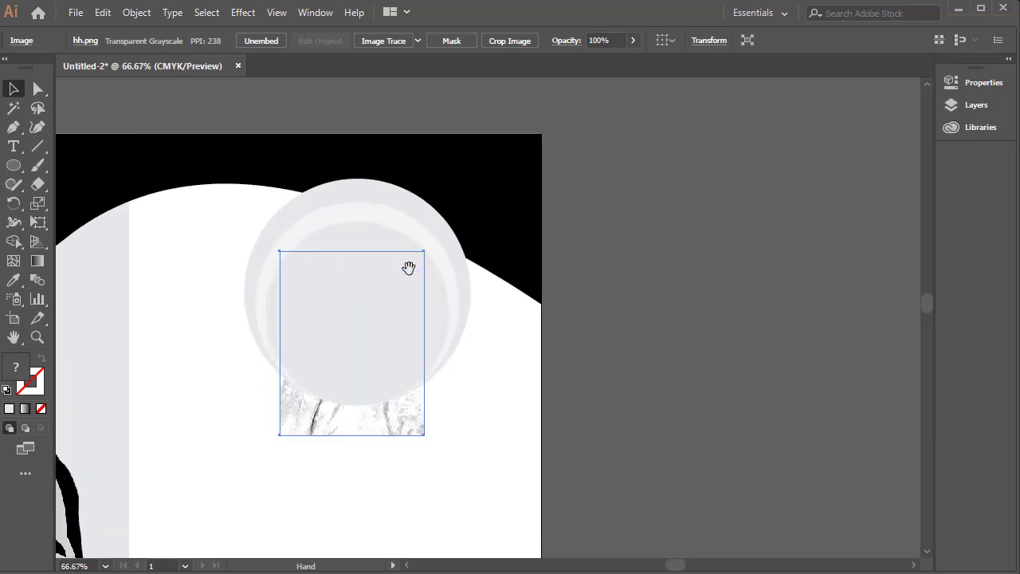
left_click_drag(369, 415, 368, 404)
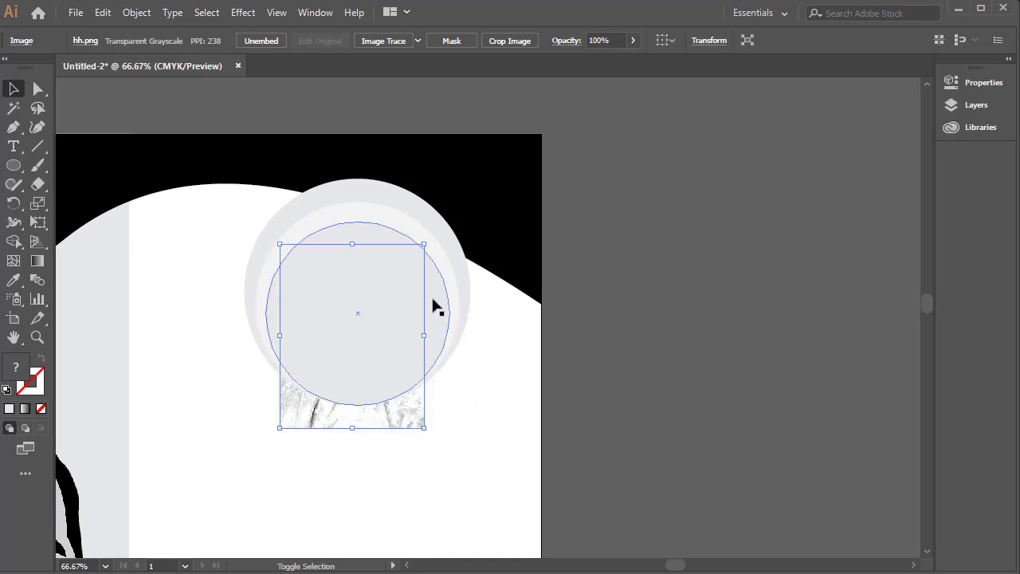
Make a clipping mask of the hh photo with the circle.
left_click(436, 305, "shift")
right_click(361, 285)
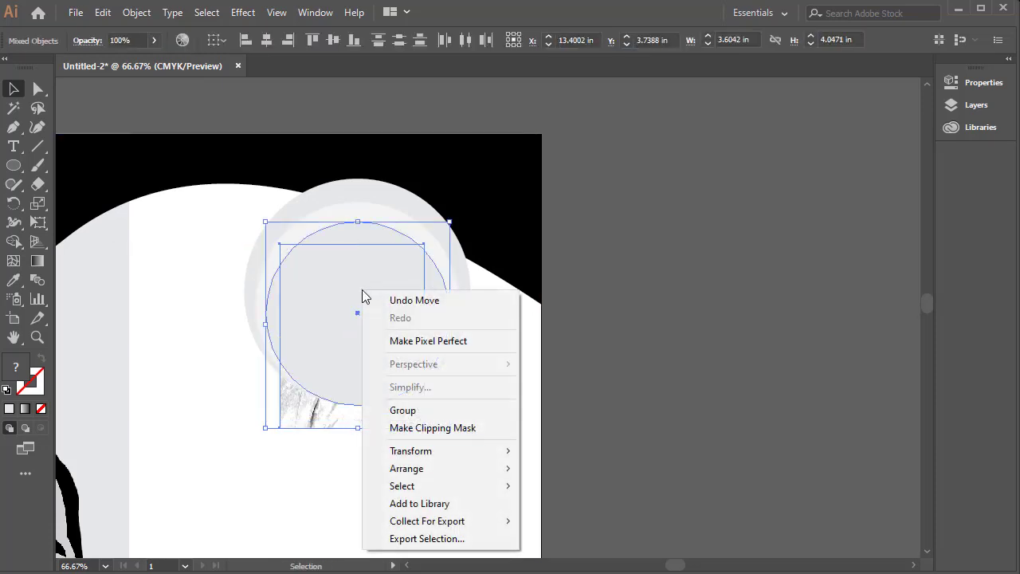
left_click(408, 429)
left_click(663, 331)
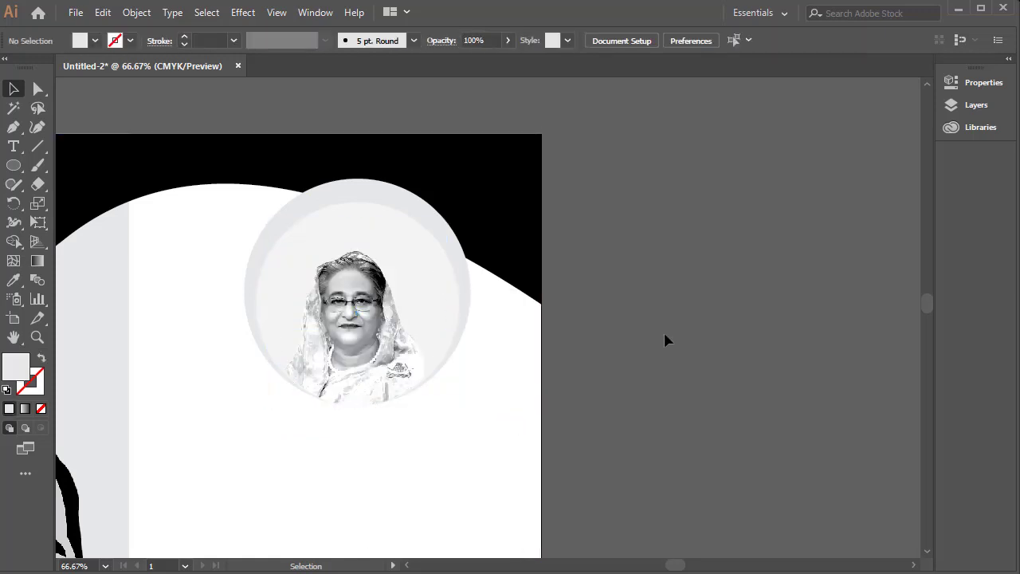
Shrink the clipping circle evenly to 3.6 in across.
left_click(418, 288)
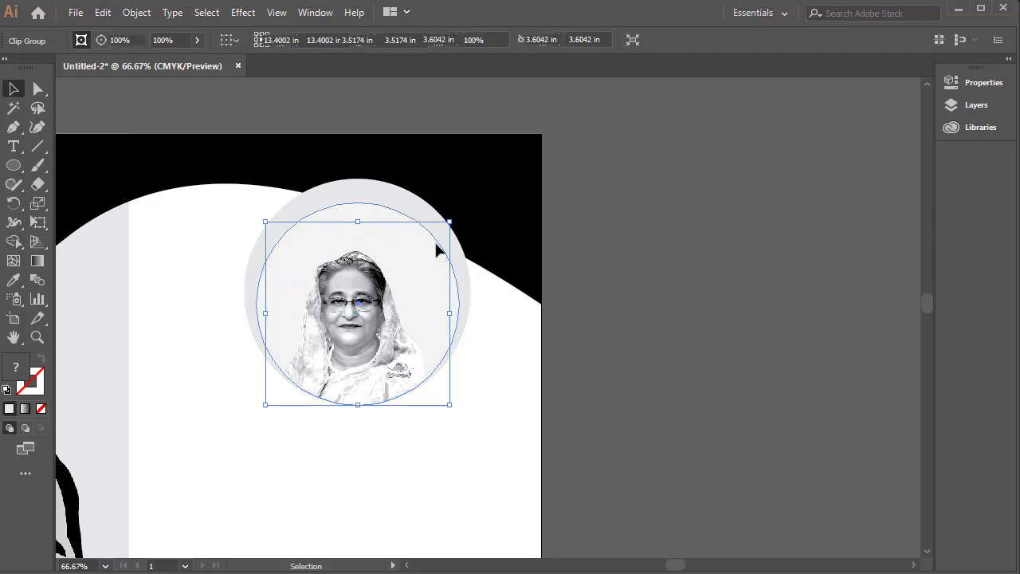
left_click(435, 251, "ctrl")
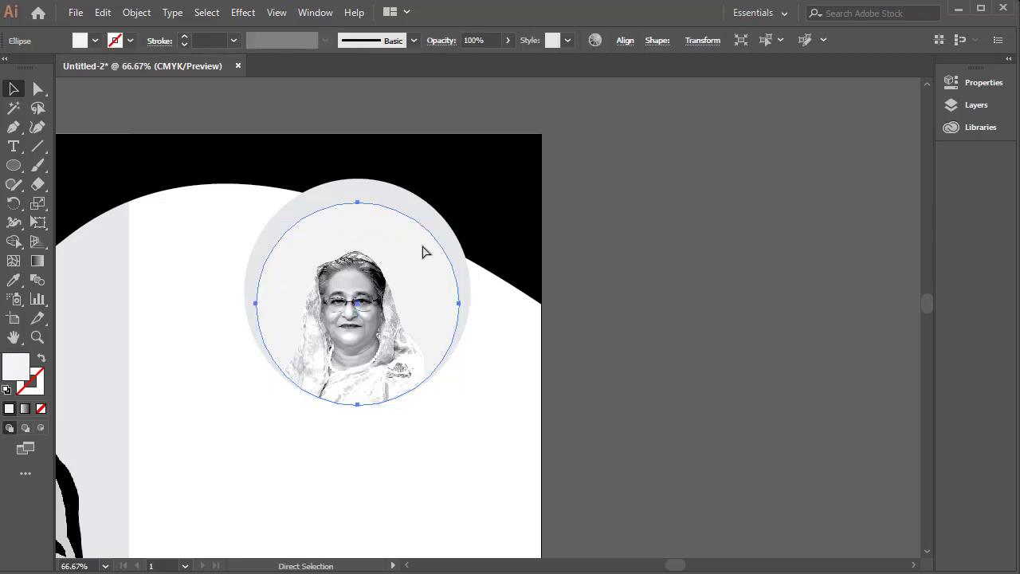
left_click_drag(360, 201, 359, 232)
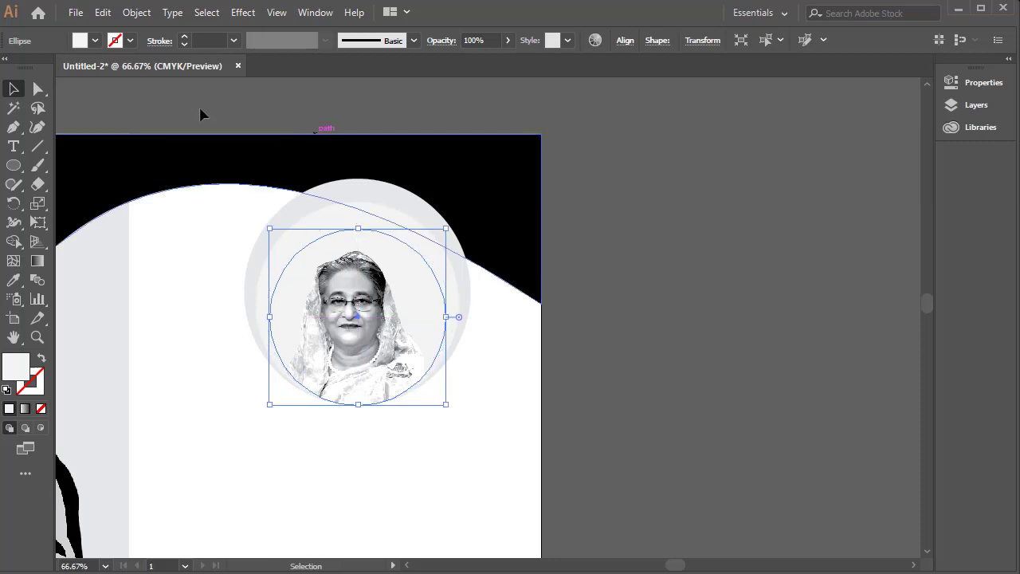
Fill the selected circle with white.
left_click(95, 41)
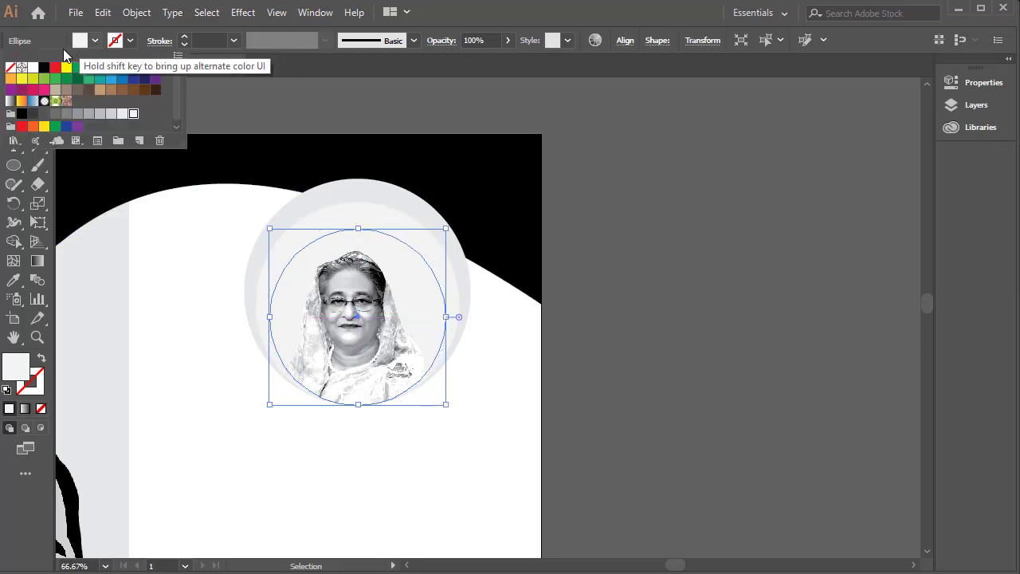
left_click(33, 68)
key("Escape")
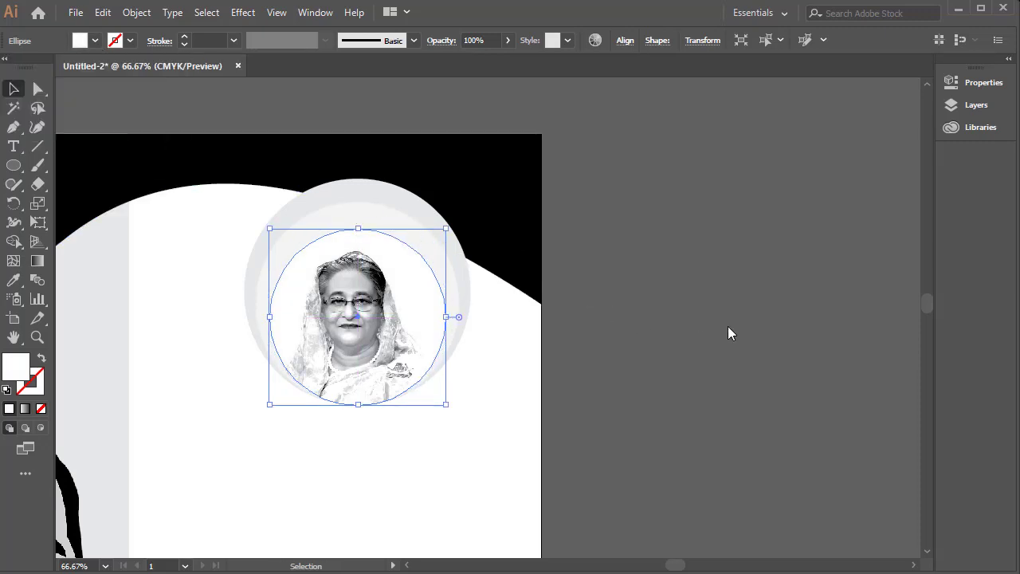
left_click(728, 326)
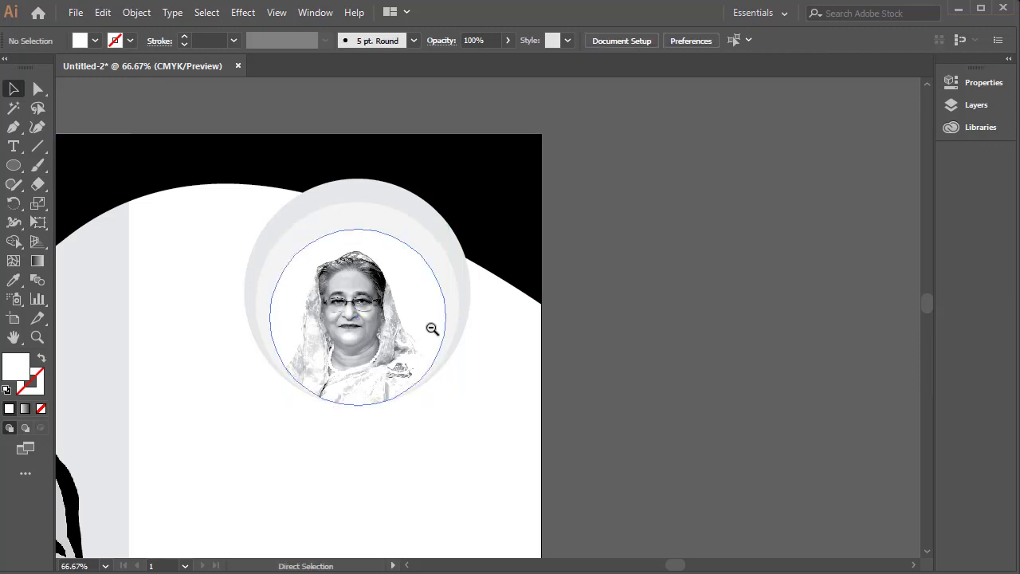
Fill the larger circle behind the portrait with medium grey to form a grey ring.
left_click(428, 238)
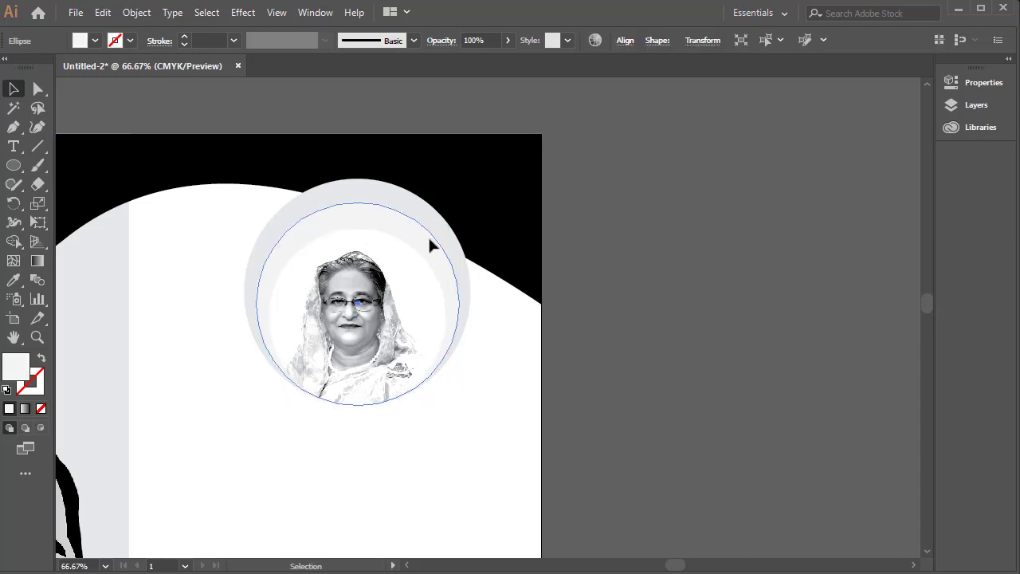
left_click(95, 39)
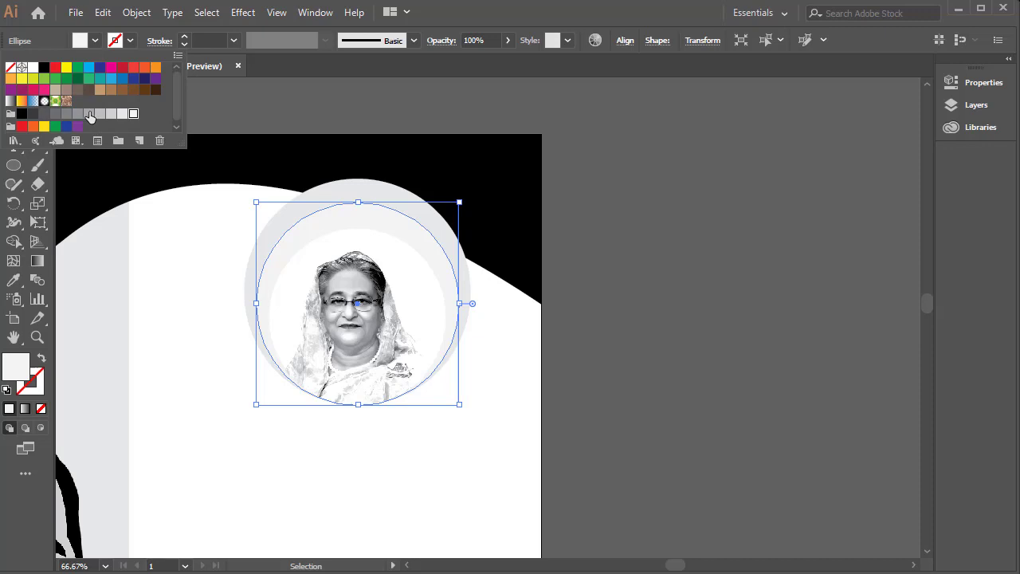
left_click(89, 114)
left_click(569, 380)
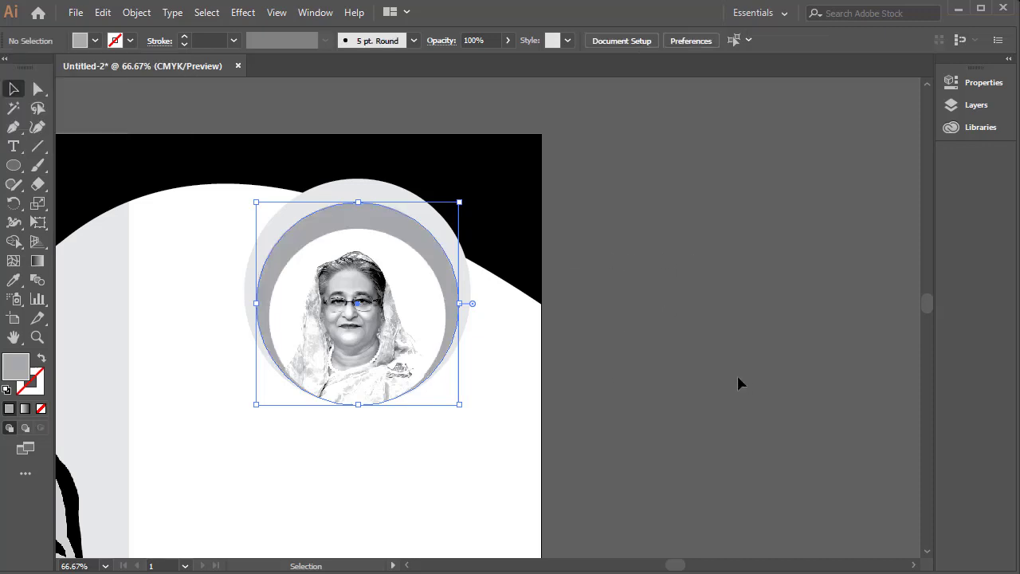
left_click(467, 323, "alt")
left_click_drag(464, 343, 410, 278)
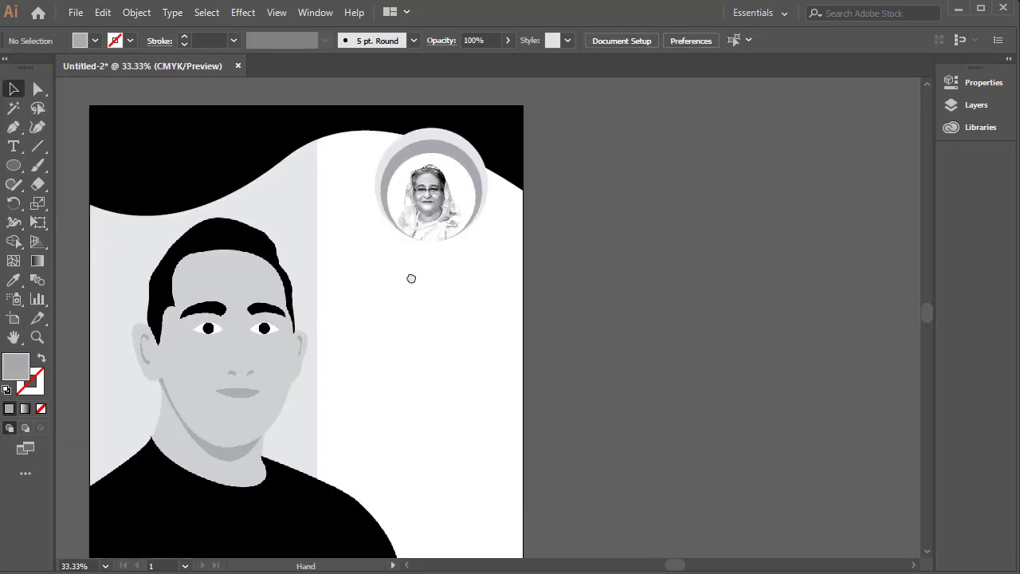
left_click(486, 316, "alt")
Draw a roughly 3.6 in wide black rectangle over the portrait circle.
left_click(462, 341)
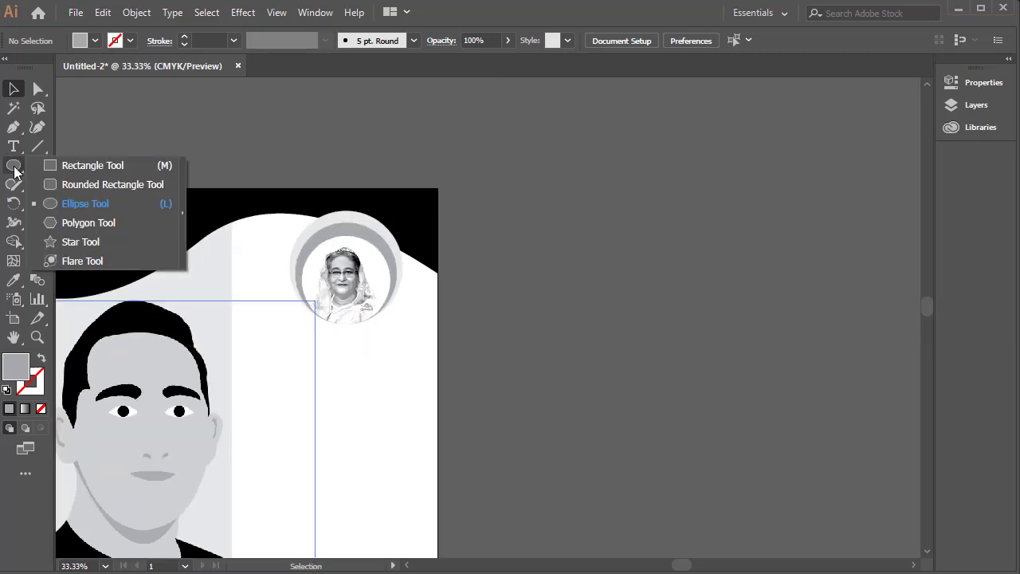
left_click_drag(15, 171, 86, 166)
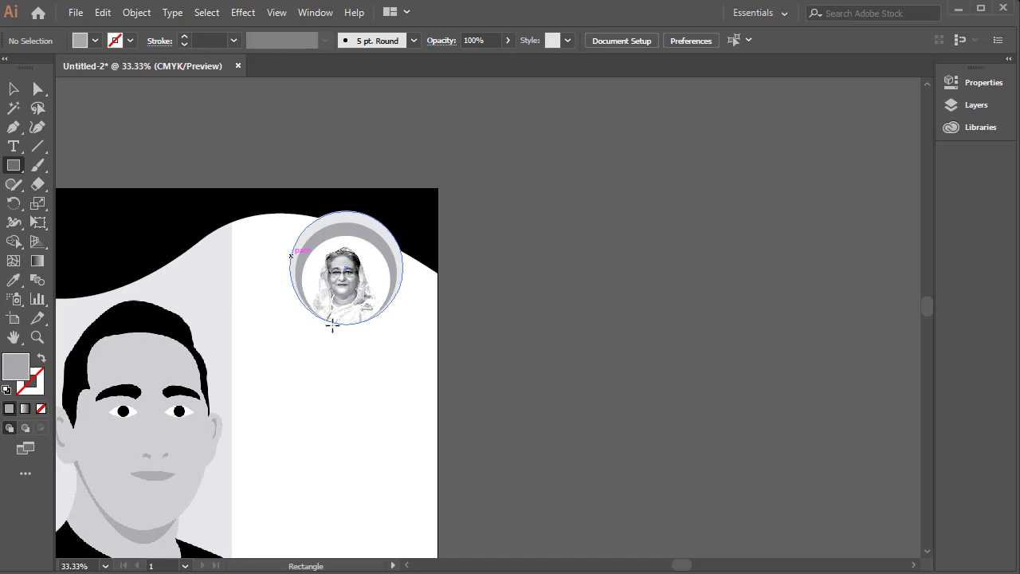
mouse_move(397, 361)
left_mouse_down()
mouse_move(305, 243)
mouse_move(295, 250)
left_mouse_up()
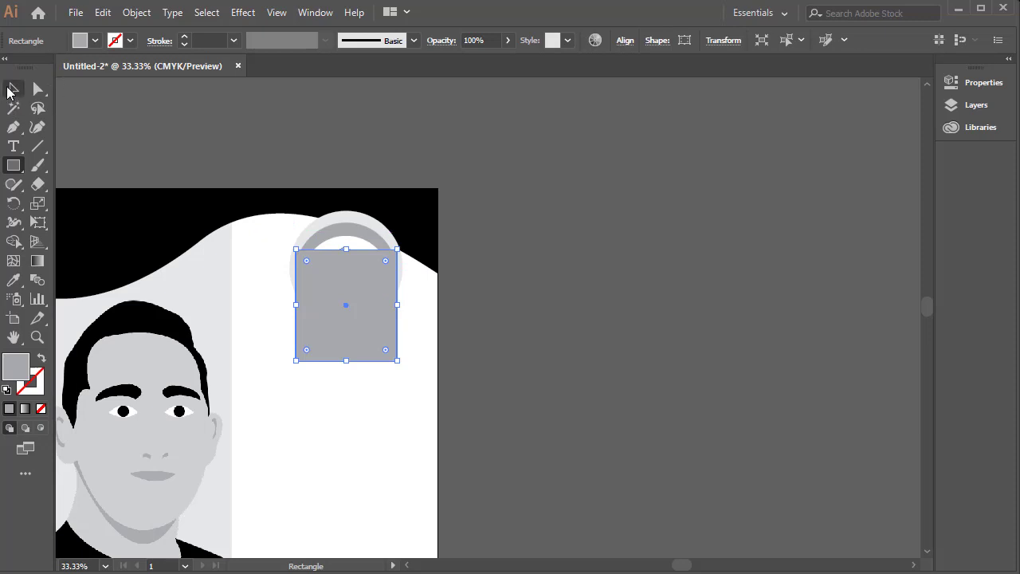
left_click(13, 88)
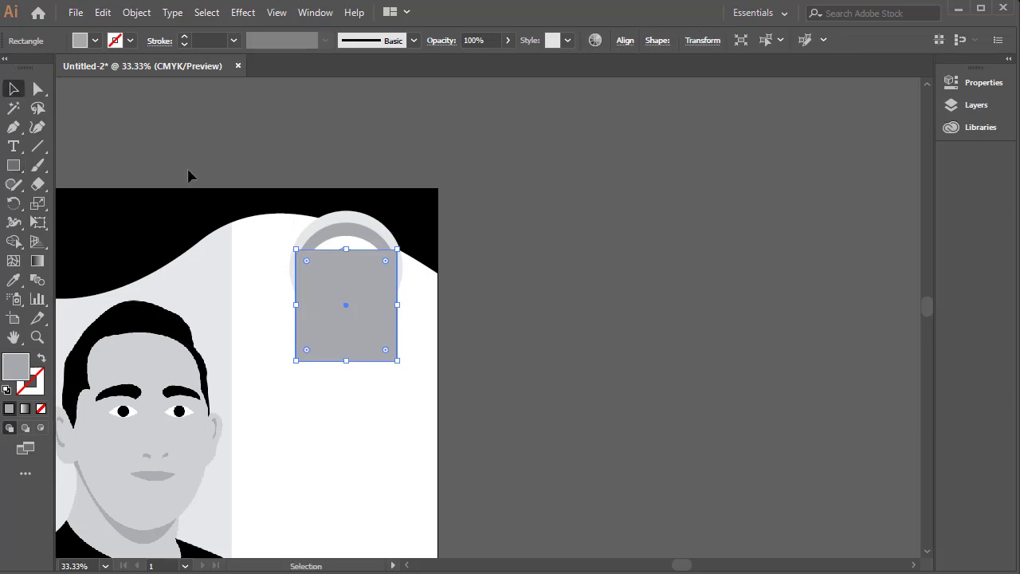
left_click(94, 40)
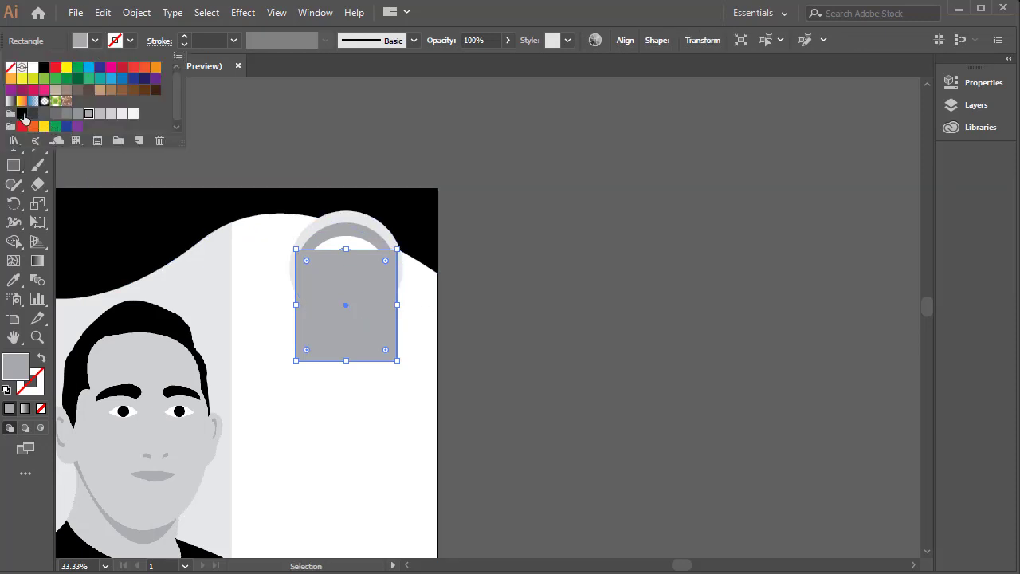
left_click(24, 118)
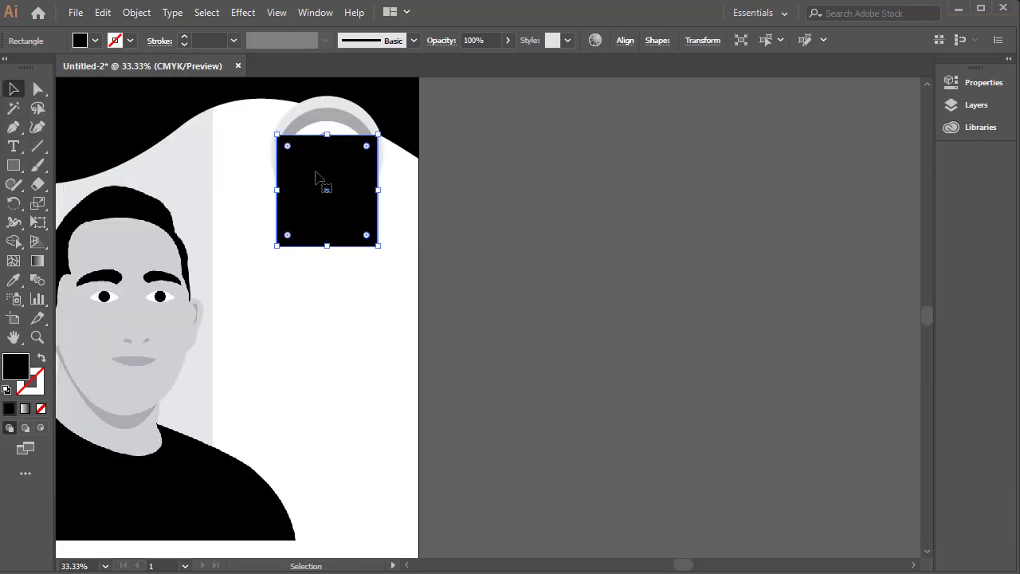
right_click(301, 158)
mouse_move(382, 440)
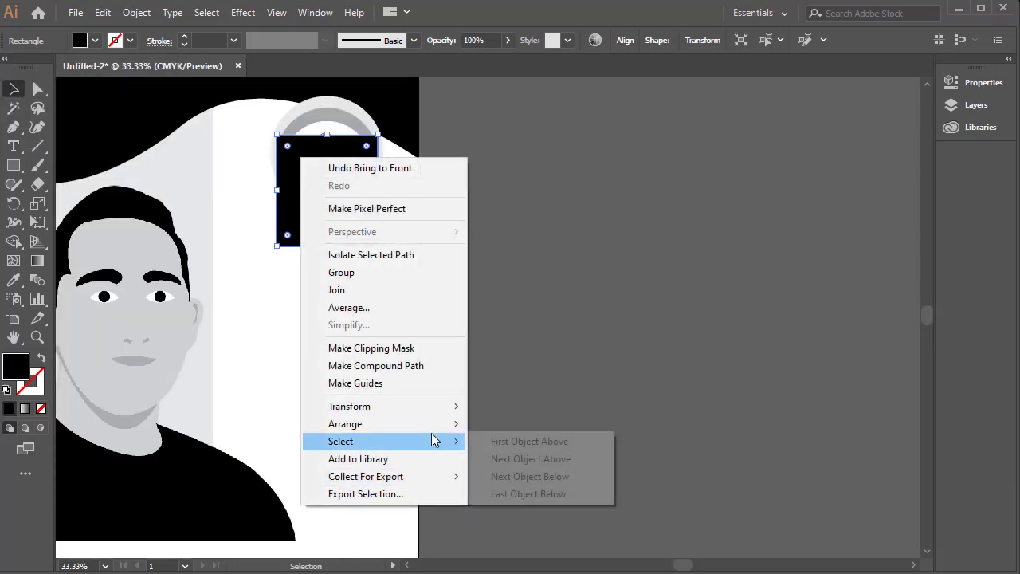
Send the black rectangle backward four times until it sits behind the portrait and grey rings.
left_click(541, 465)
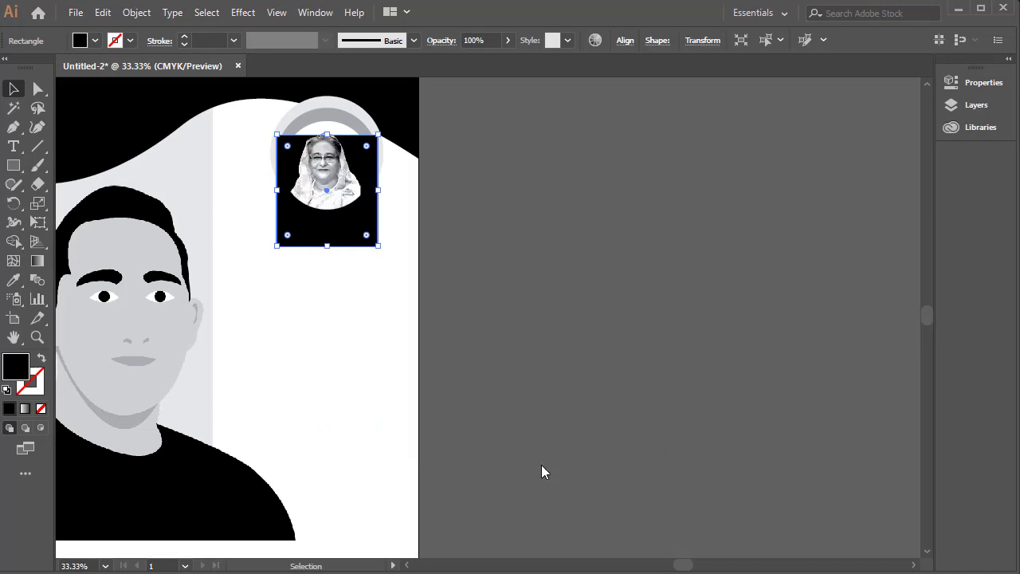
right_click(353, 234)
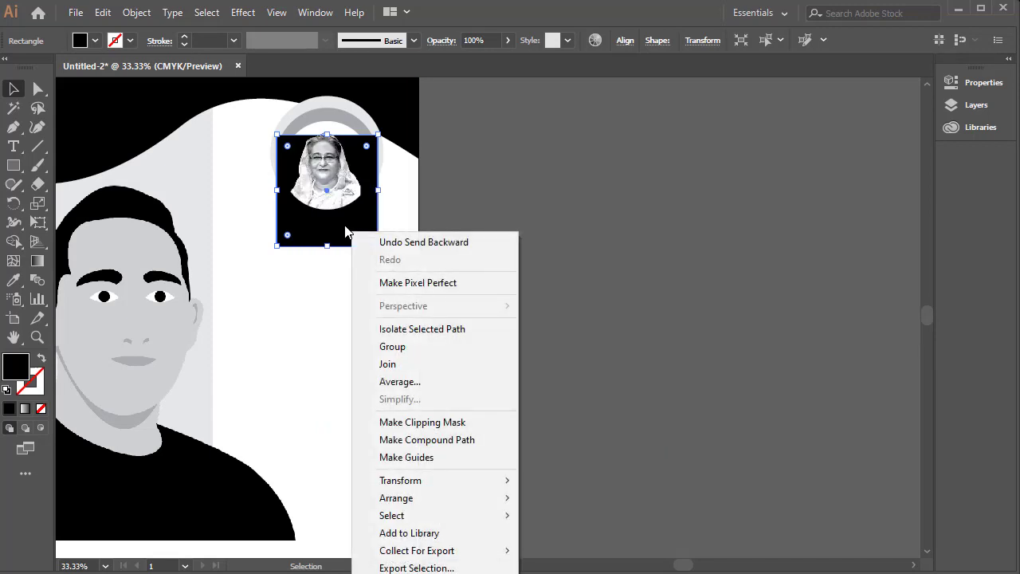
mouse_move(396, 497)
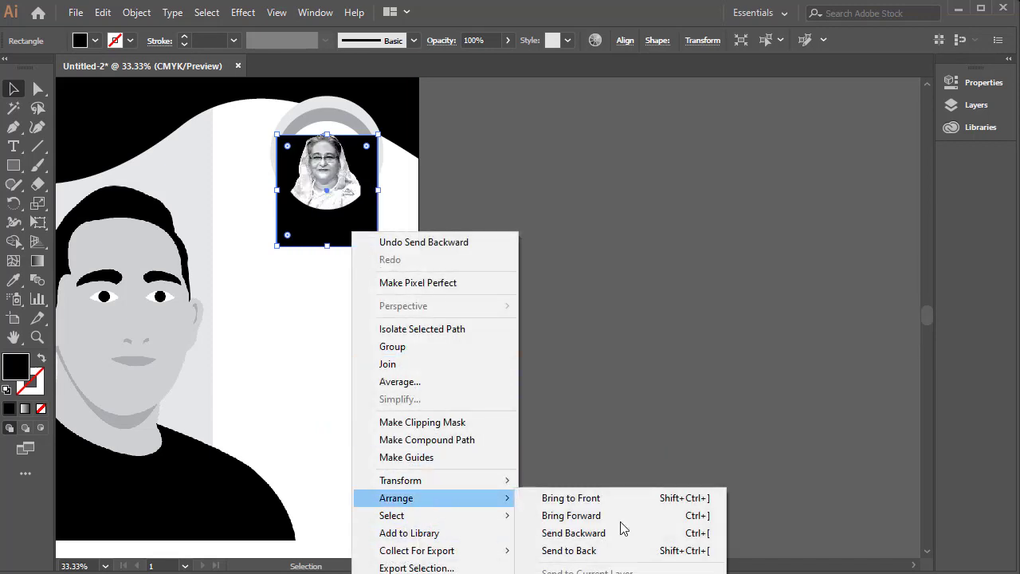
left_click(573, 532)
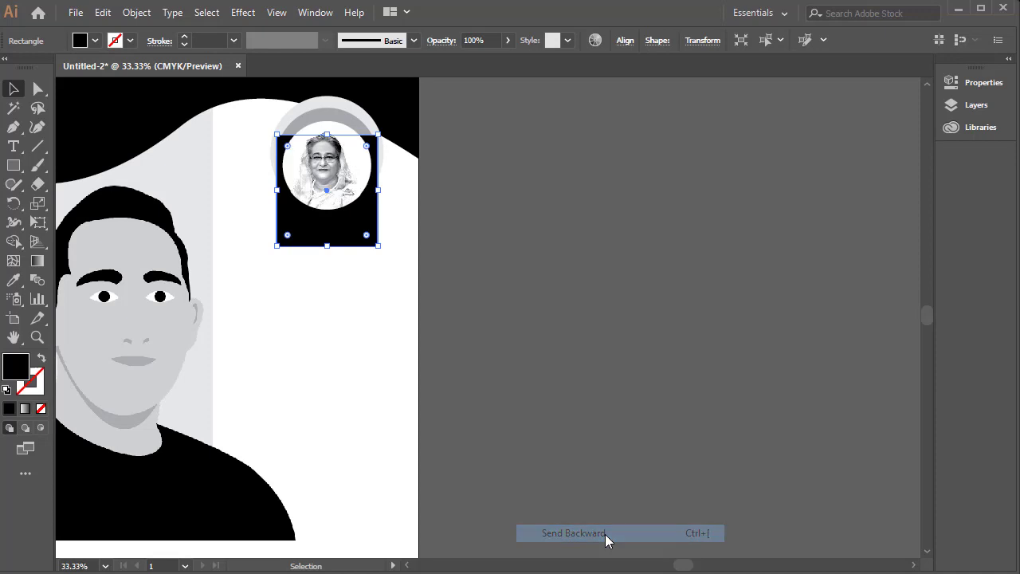
right_click(338, 236)
mouse_move(381, 501)
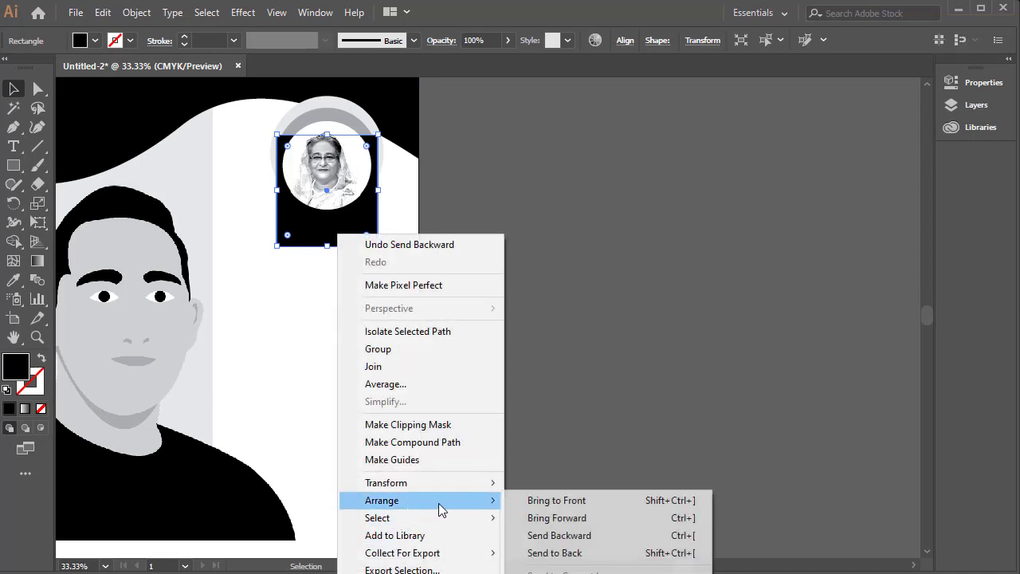
left_click(555, 538)
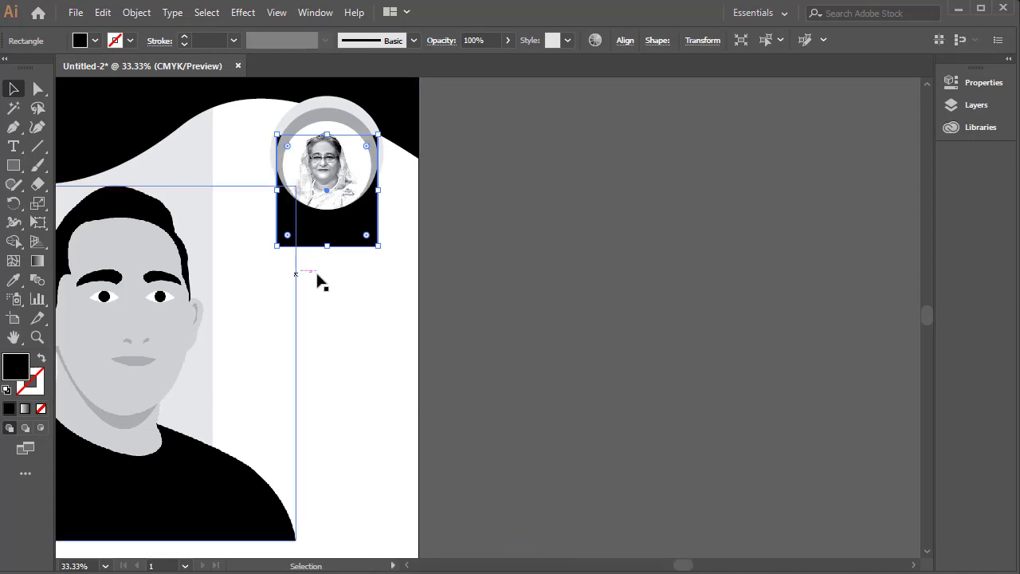
right_click(319, 235)
mouse_move(364, 497)
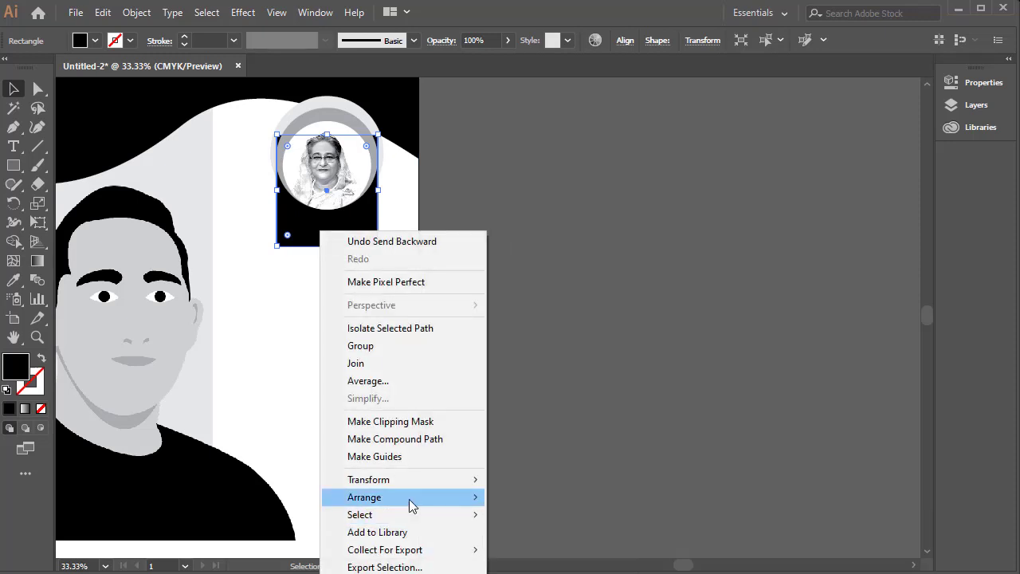
left_click(547, 536)
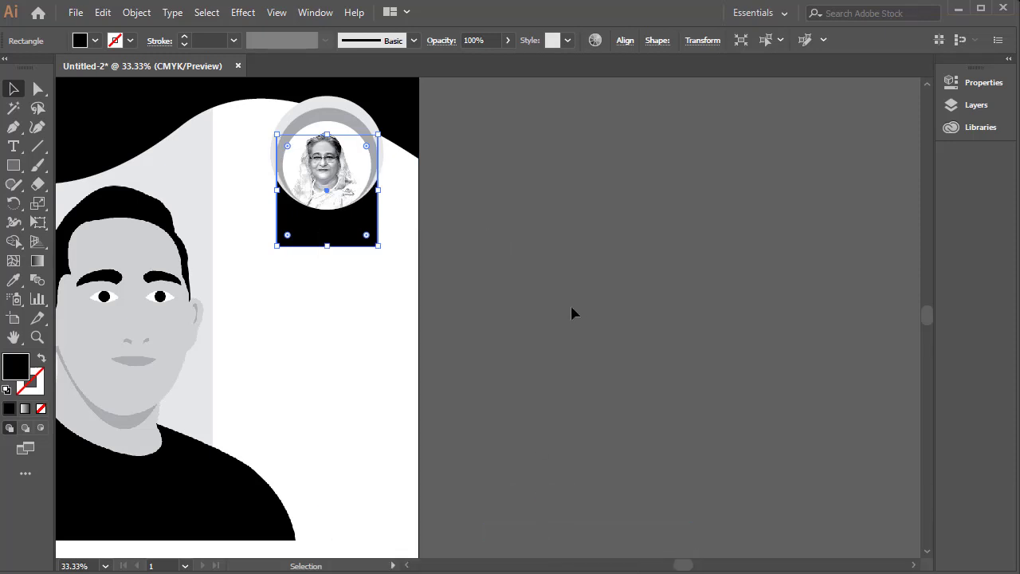
left_click(548, 263)
Resize the black rectangle into a wider box beneath the portrait.
left_click(398, 275, "ctrl")
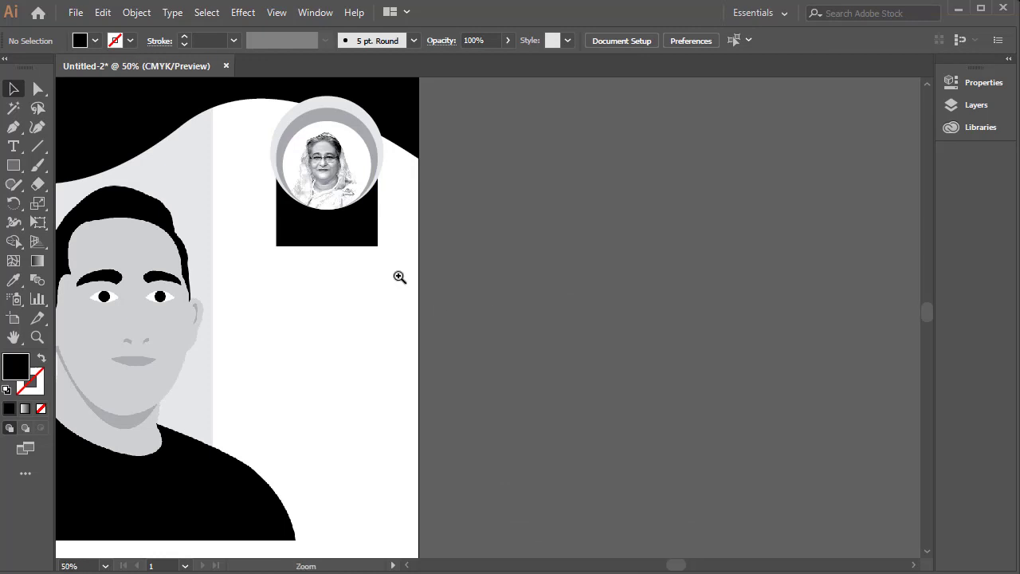
left_click_drag(388, 312, 403, 278)
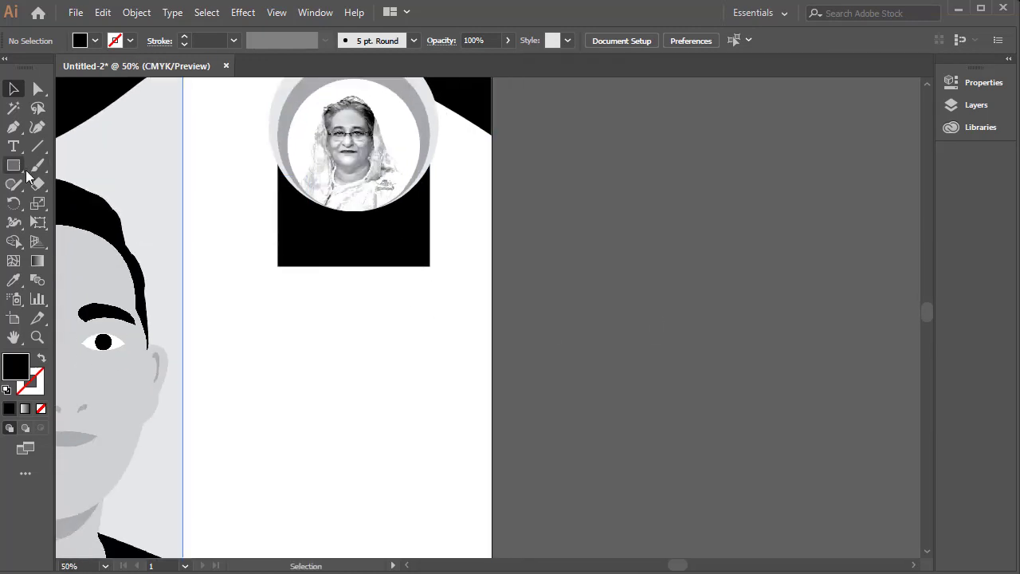
left_click(348, 249)
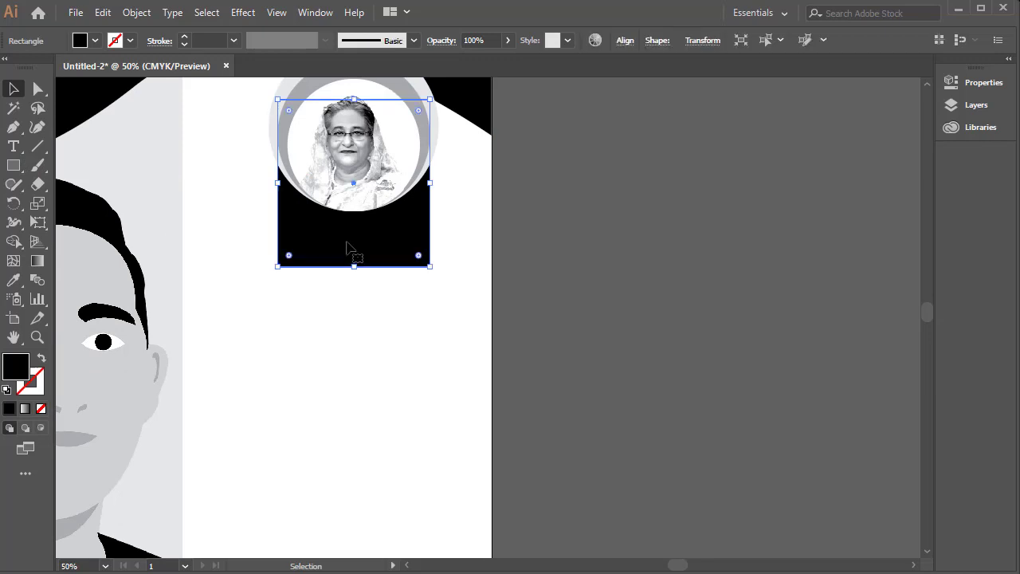
key("a")
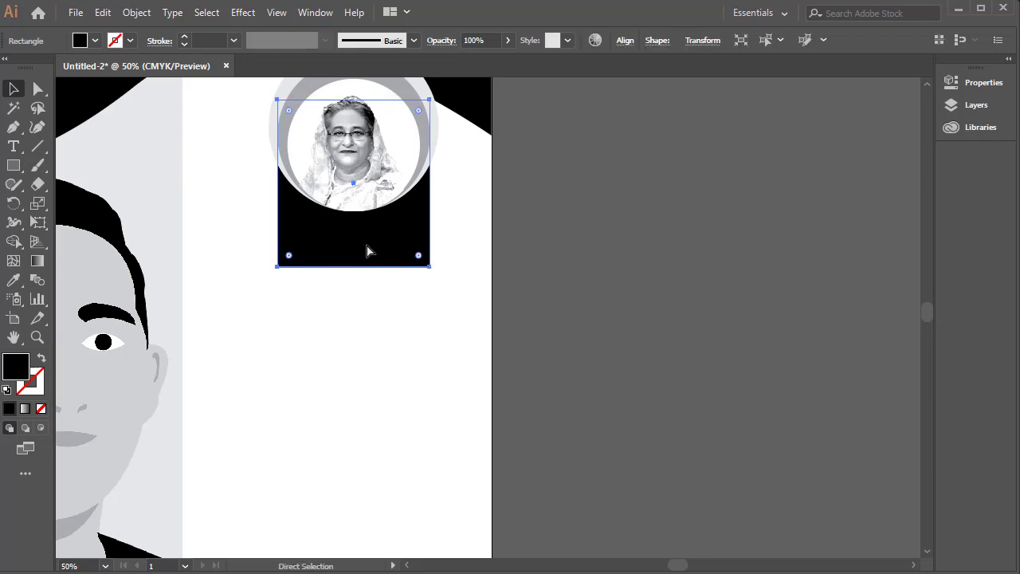
key("v")
left_click_drag(348, 100, 345, 227)
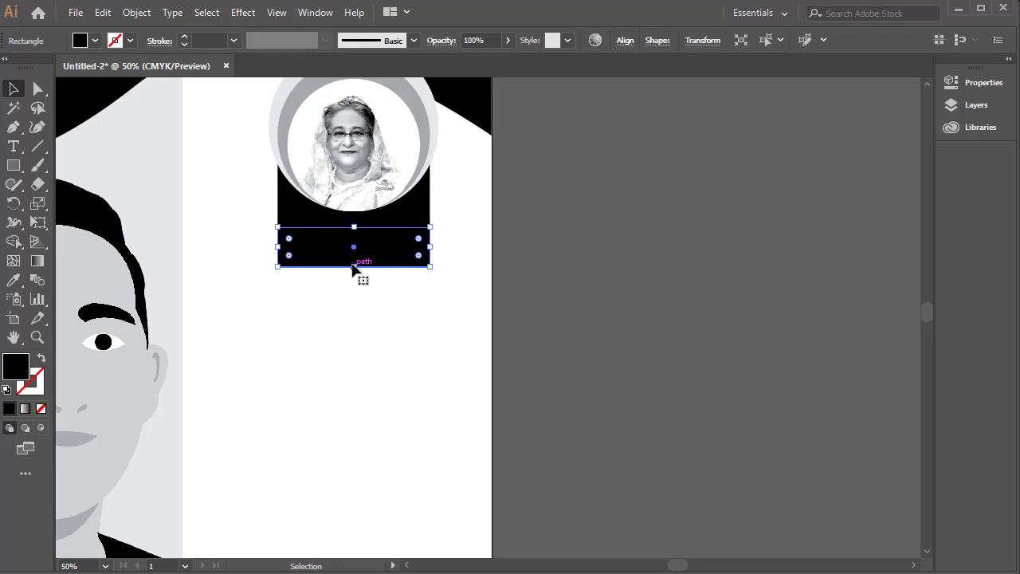
mouse_move(353, 266)
left_mouse_down()
mouse_move(353, 289)
mouse_move(399, 294)
left_mouse_up()
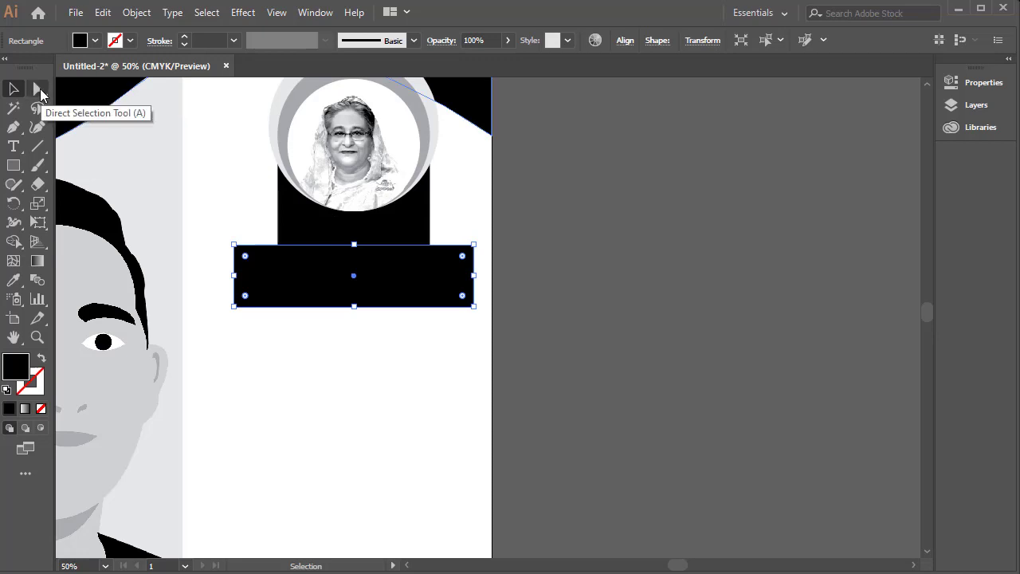
Round the box's bottom-left and top-right corners to 0.58 in.
left_click(40, 94)
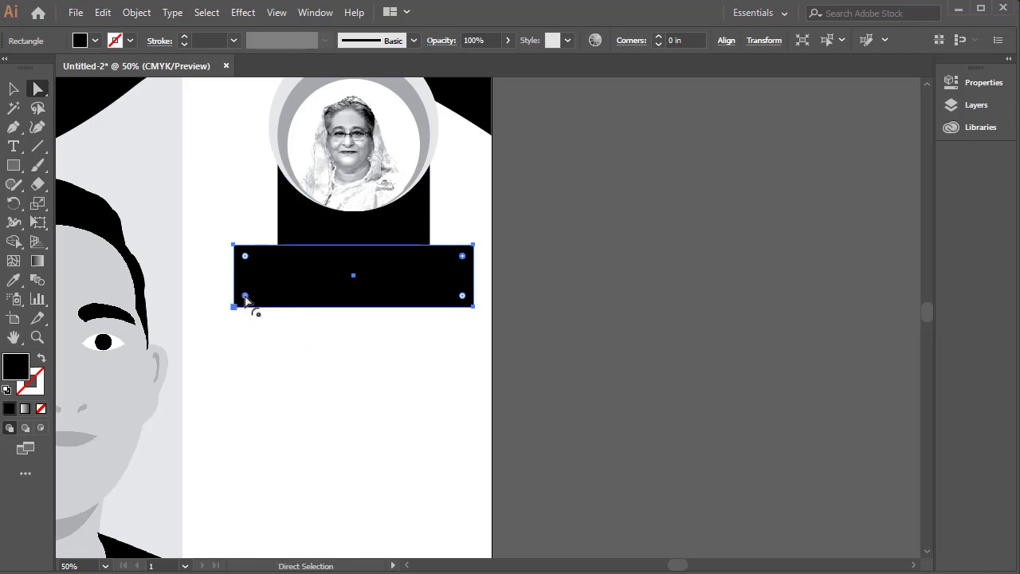
left_click_drag(244, 297, 264, 296)
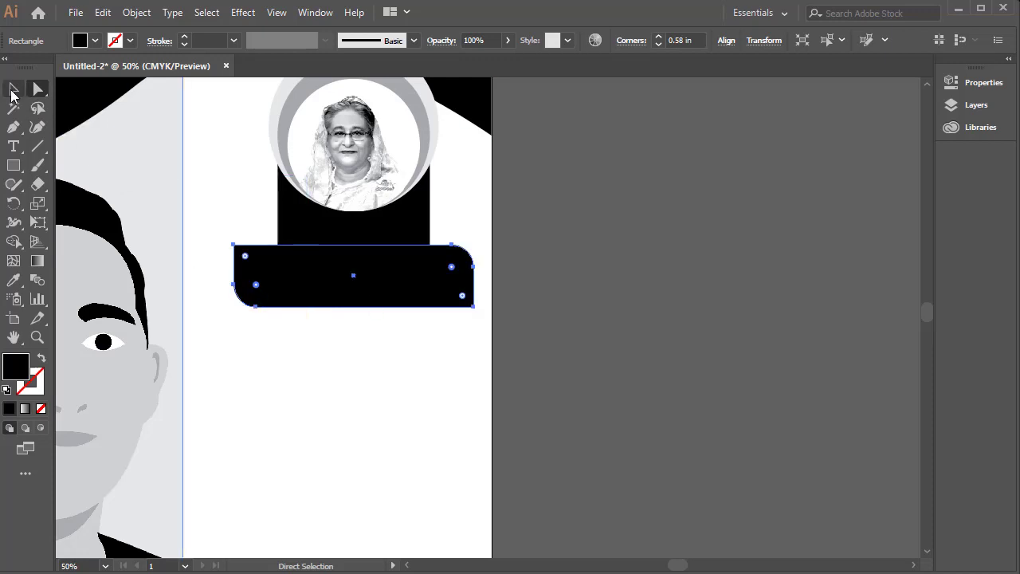
left_click(13, 89)
left_click(679, 280)
left_click(570, 301, "ctrl+alt")
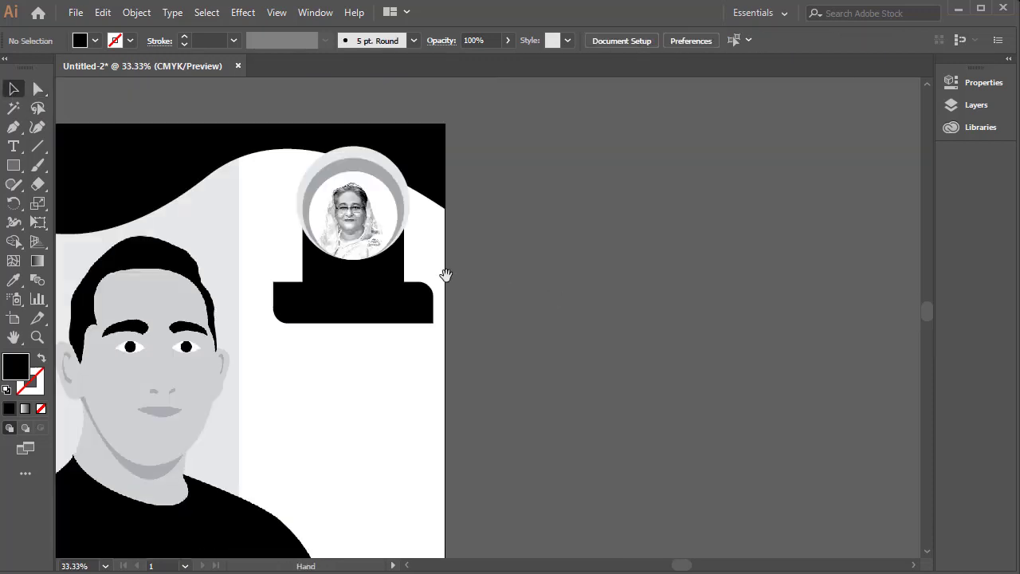
Add a text object in SutonnyMJ Regular, enlarged to about 52.77 pt.
left_click(13, 147)
left_click(204, 151)
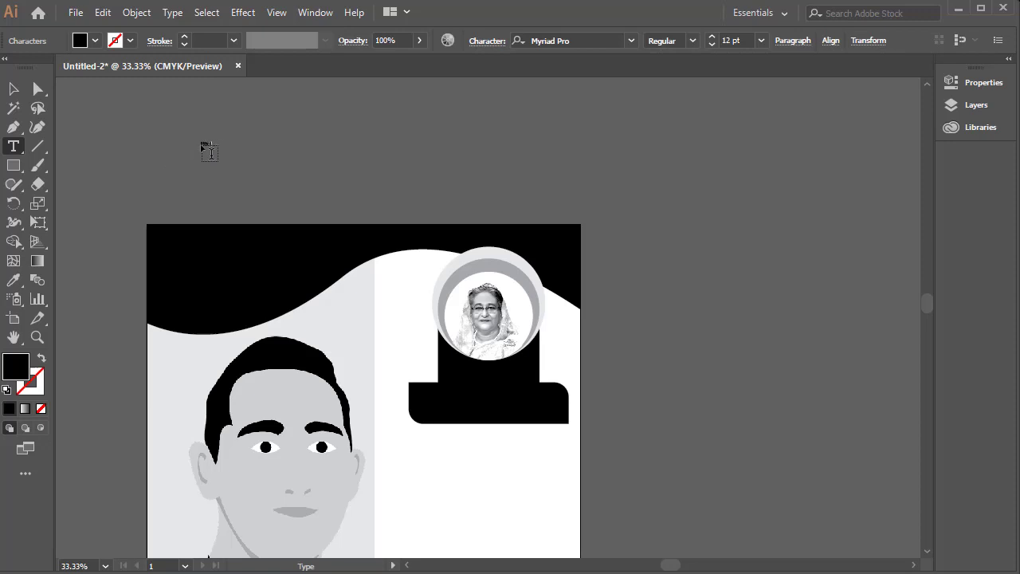
left_click(201, 148)
left_click(186, 120, "ctrl")
left_click(565, 41)
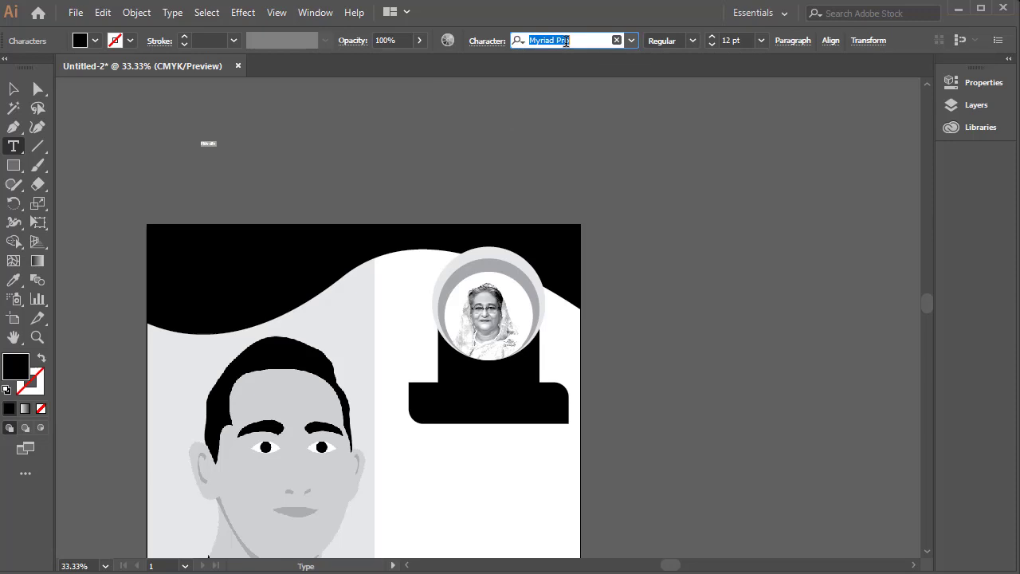
type("sut")
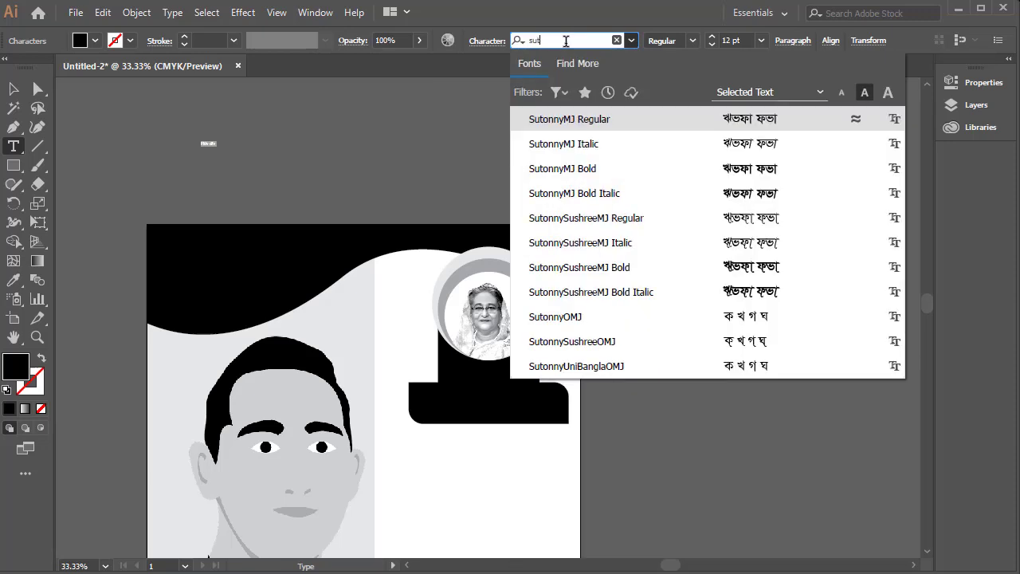
left_click(574, 127)
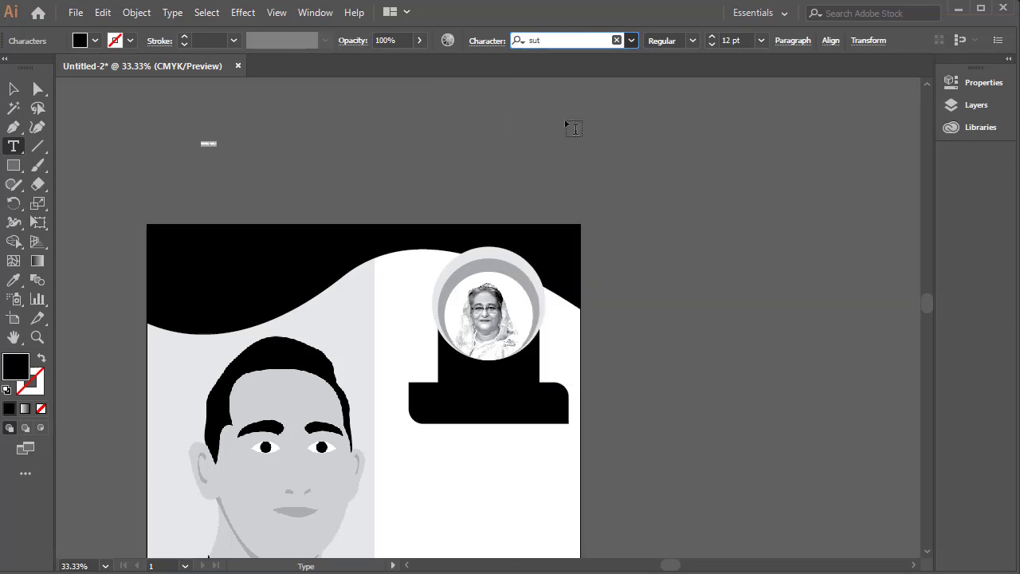
left_click(14, 88)
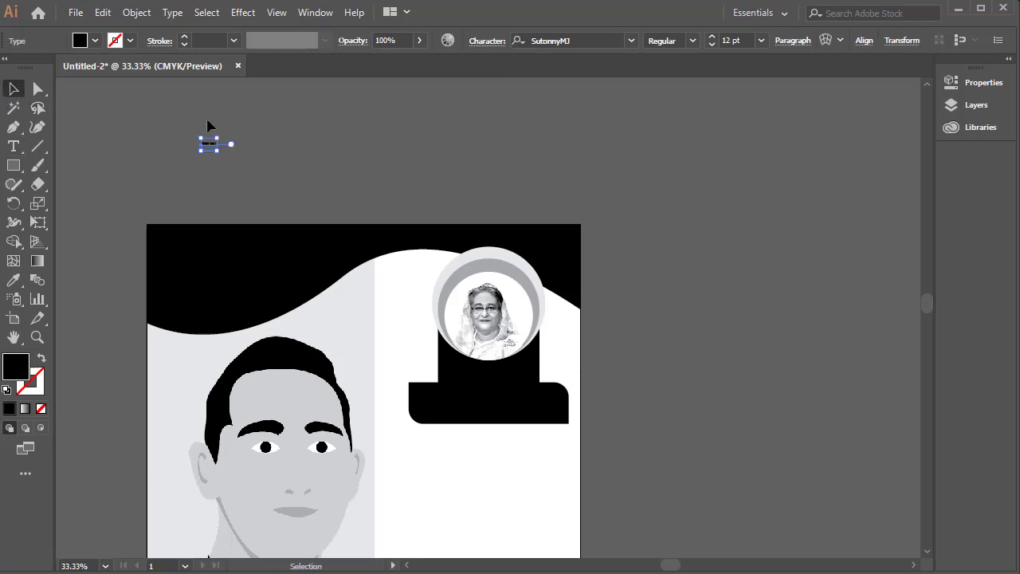
left_click_drag(226, 153, 248, 154)
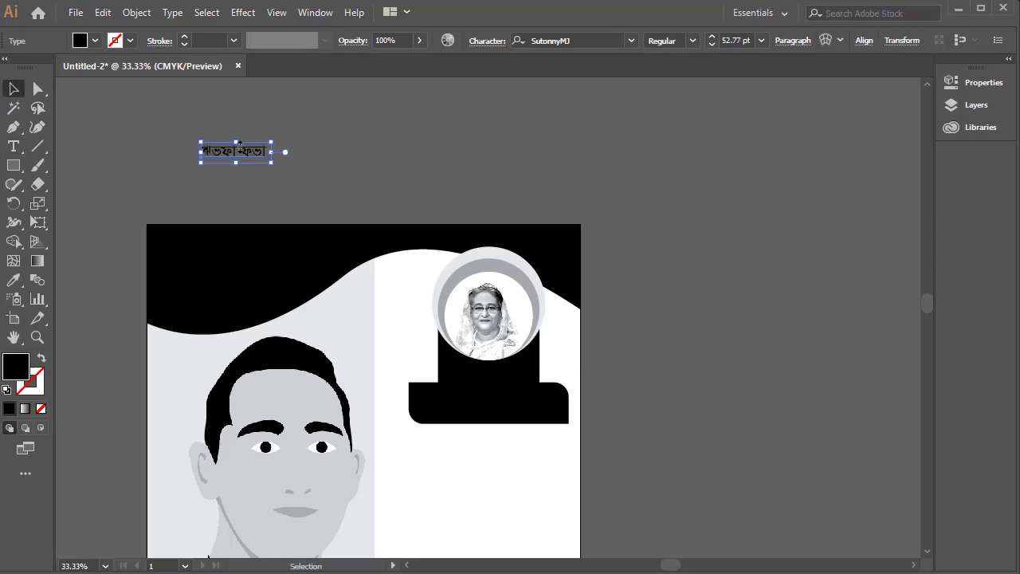
Type the headline আল্লাহ সর্বশক্তিমান and move it onto the top black area.
double_click(241, 155)
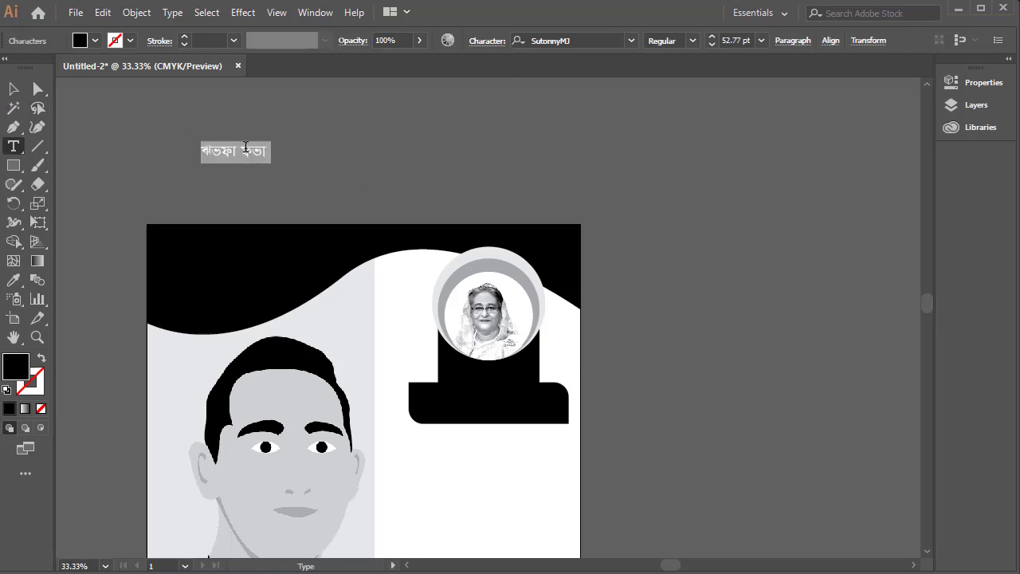
type("আল্ল")
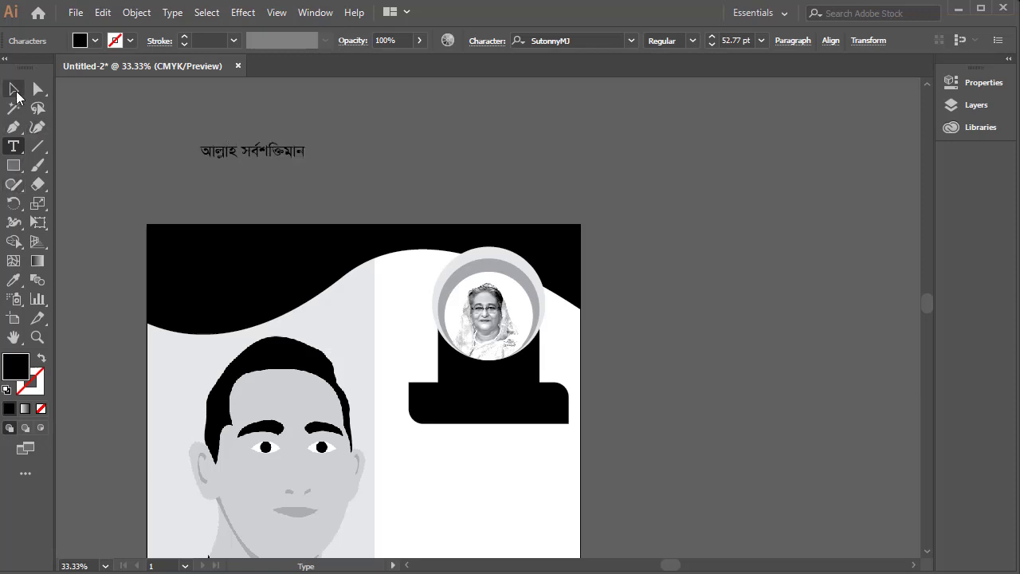
left_click(13, 88)
left_click_drag(286, 162, 394, 248)
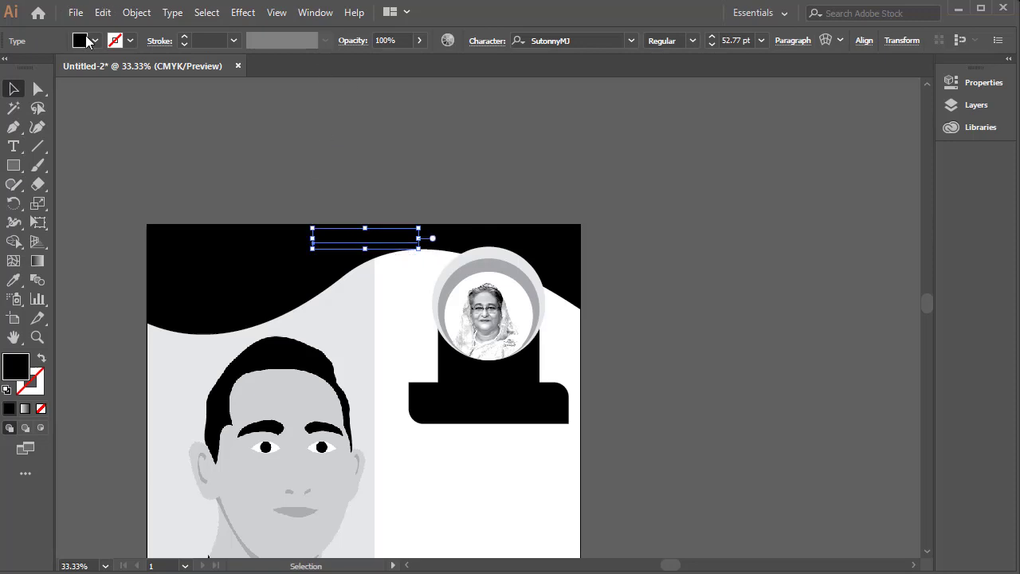
Make the headline white and Bold, resize it, and place a copy below-left.
left_click(93, 41)
left_click(32, 68)
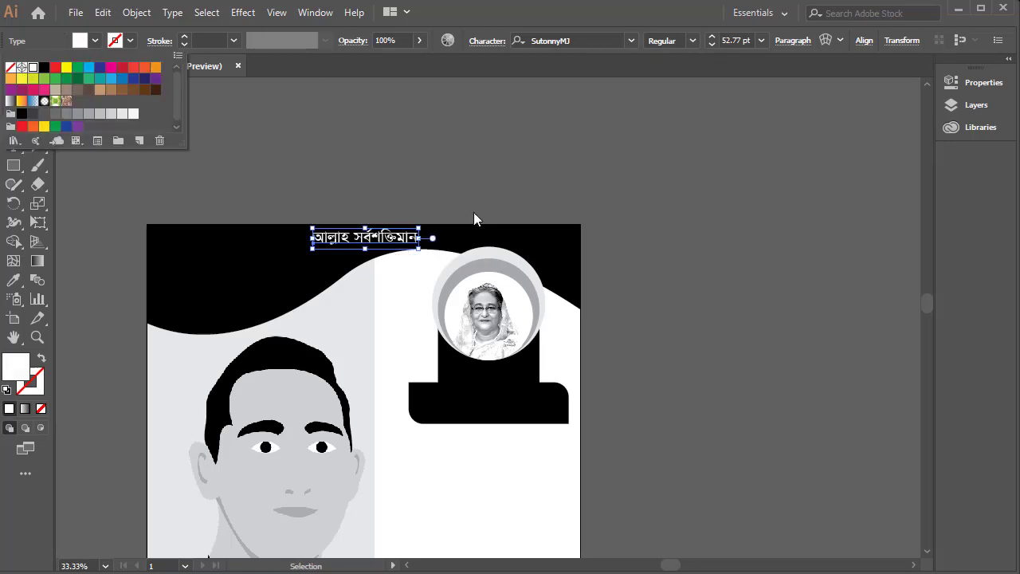
left_click(691, 41)
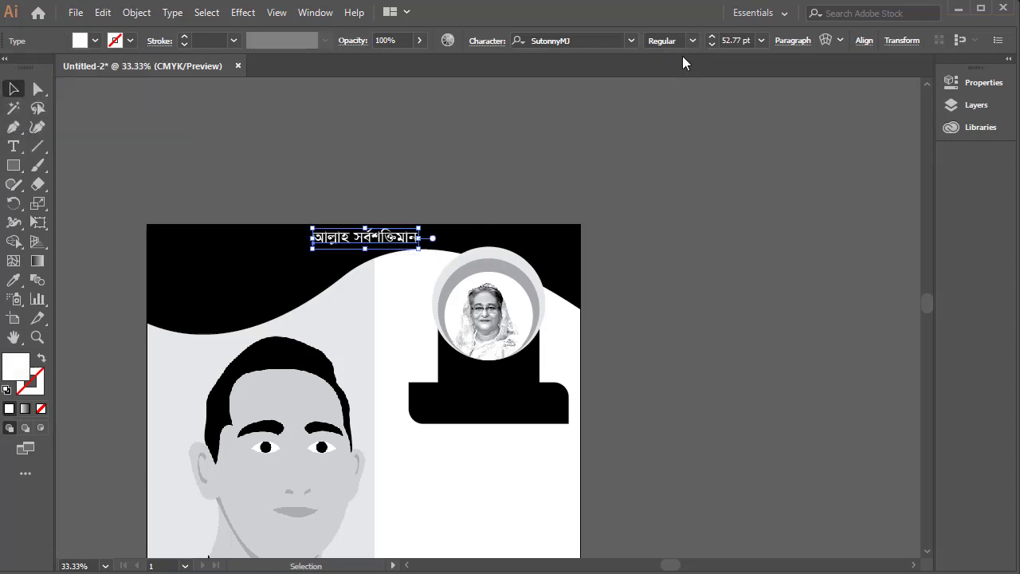
left_click(673, 91)
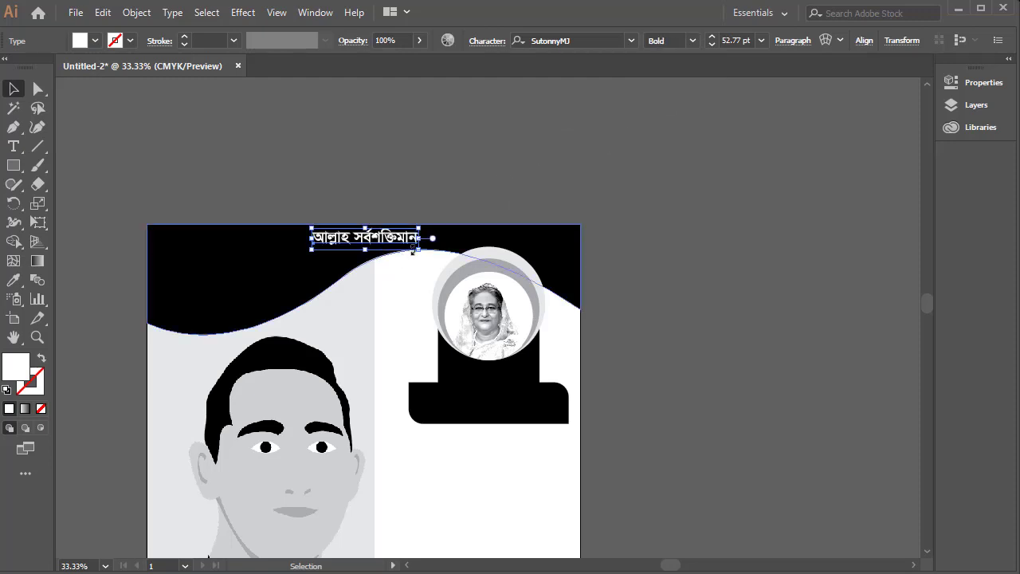
left_click_drag(417, 248, 407, 253)
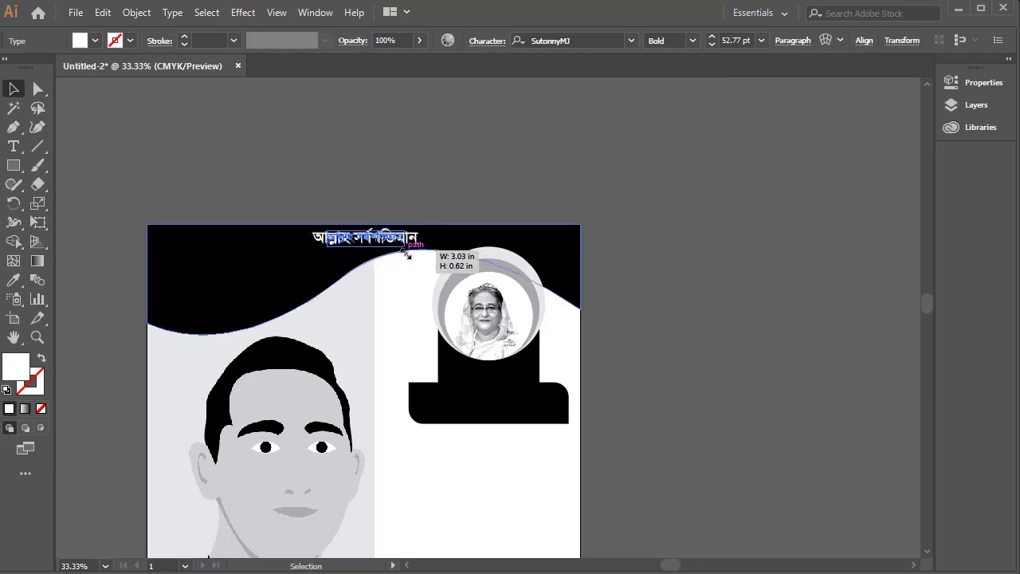
left_click(398, 154)
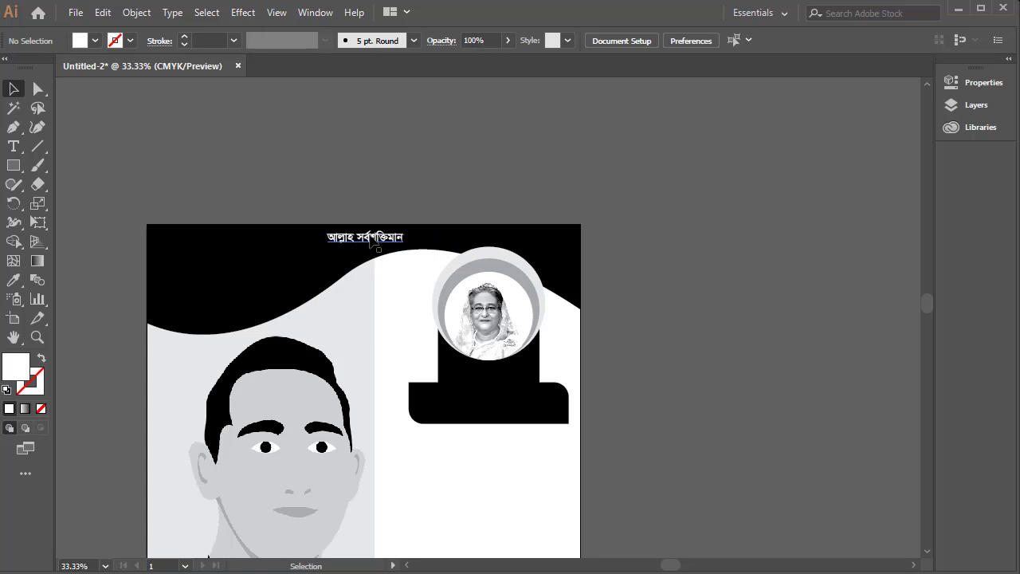
left_click_drag(374, 243, 239, 269)
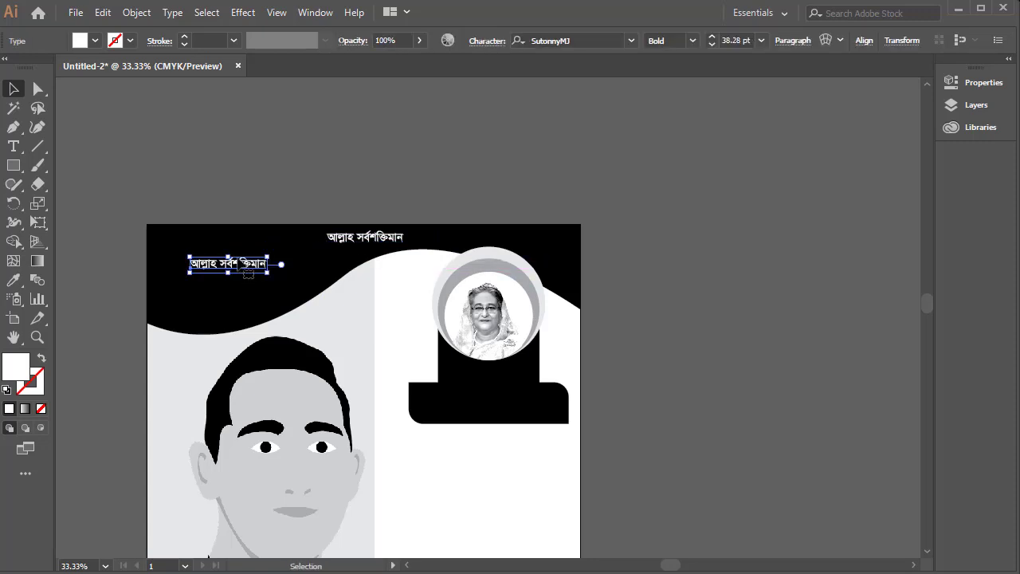
Retype the copied headline as the slogans জয় বাংলা and জয় বঙ্গবন্ধু.
left_click(12, 146)
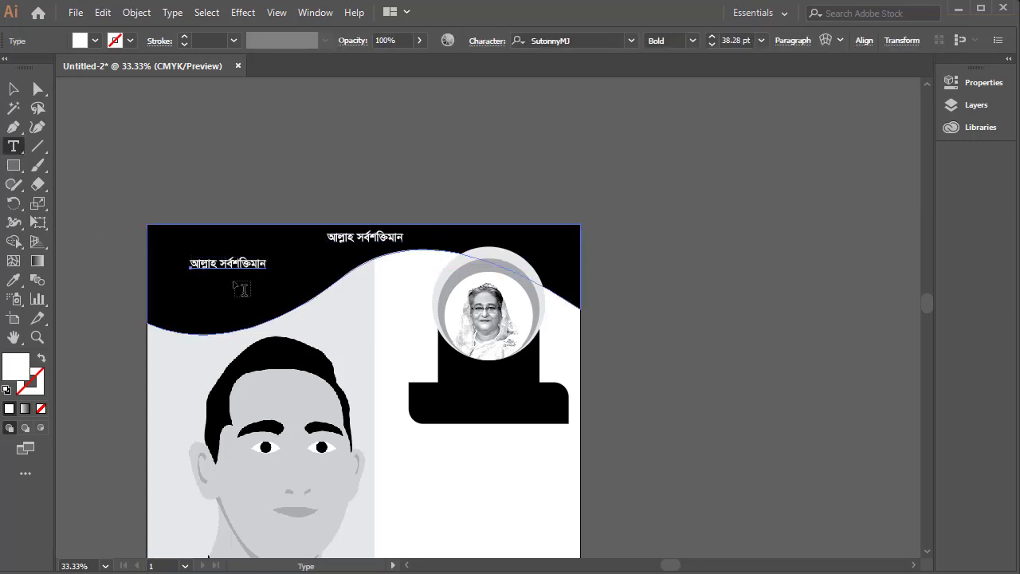
left_click(233, 261)
triple_click(233, 261)
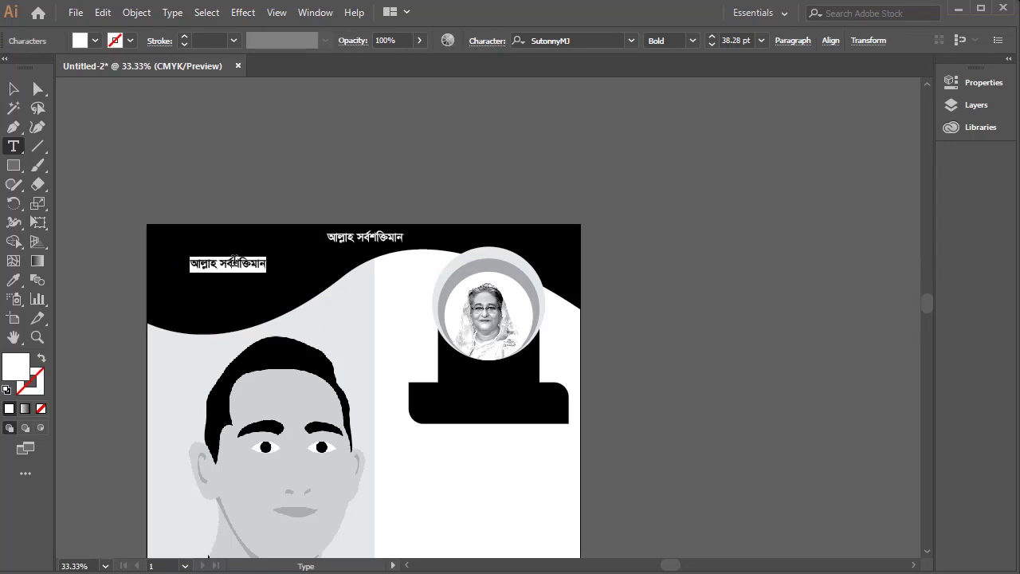
type("জয় বঙ্গবন্ধু")
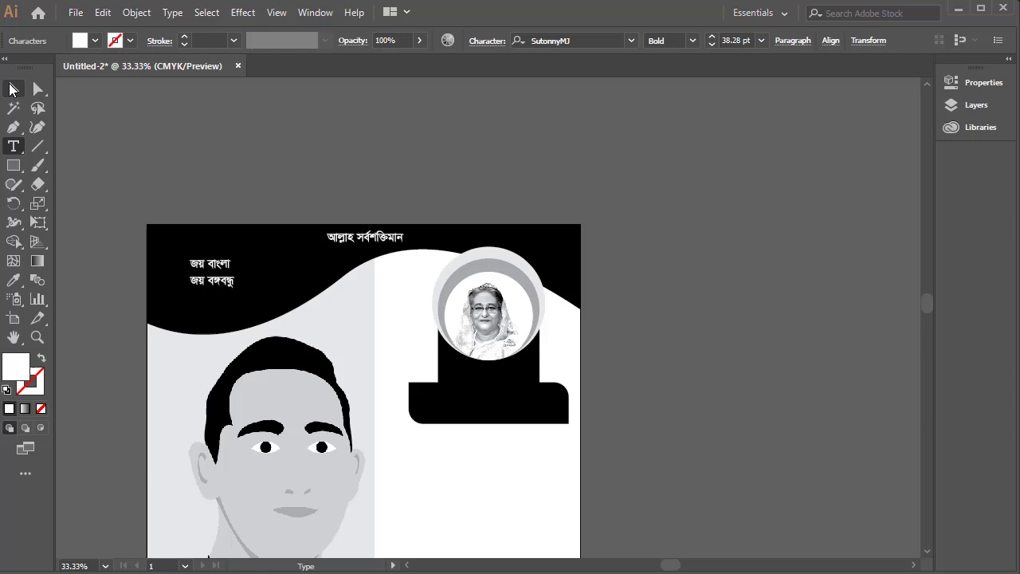
left_click(12, 88)
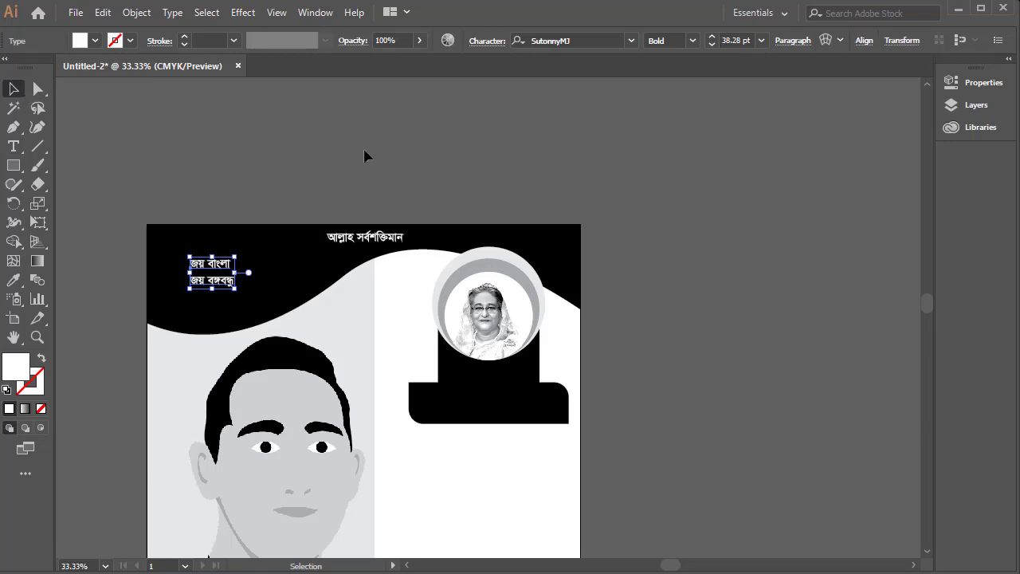
Add small white square bullets beside জয় বাংলা and জয় বঙ্গবন্ধু.
key("ctrl+plus")
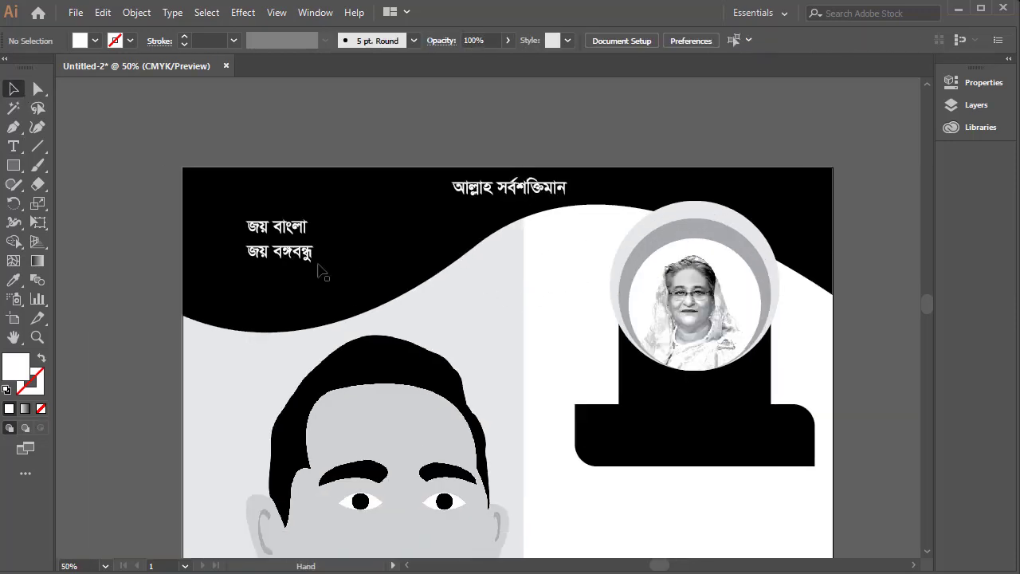
left_click(13, 166)
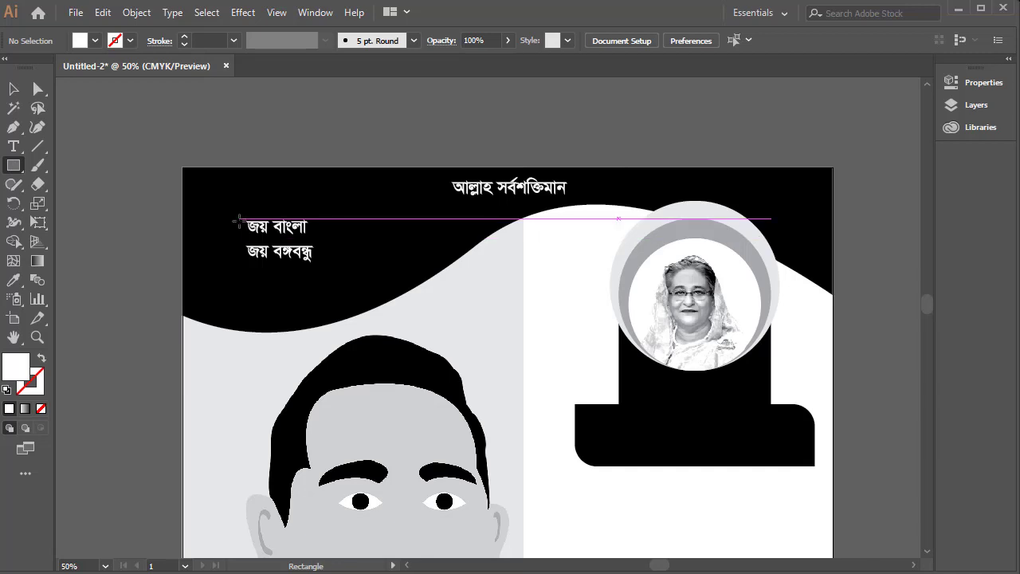
left_click_drag(239, 218, 223, 234)
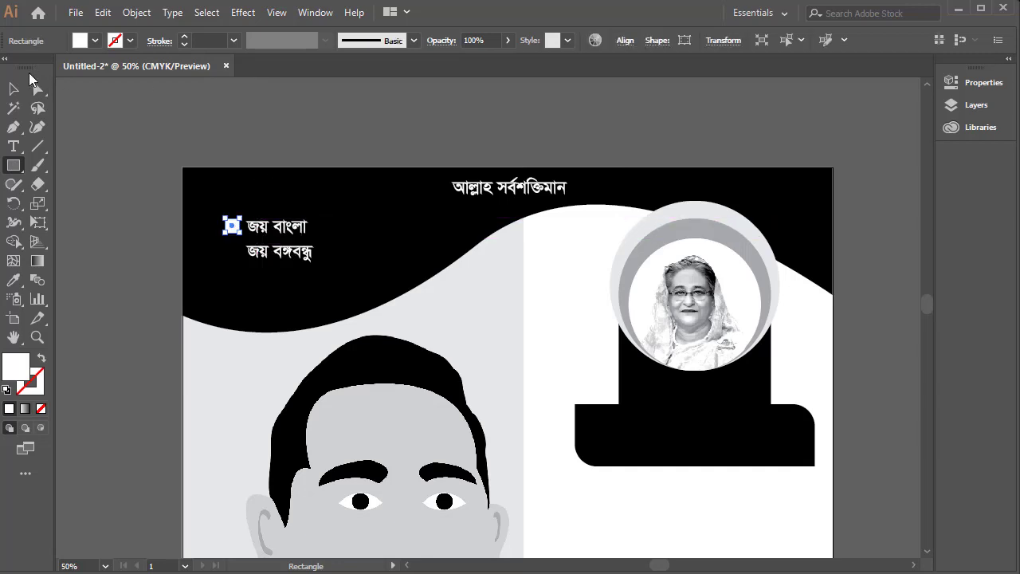
left_click(13, 88)
left_click(235, 125)
left_click_drag(231, 226, 228, 254)
Copy the headline onto the black box below the portrait.
left_click(412, 114)
left_click(660, 334, "ctrl+alt")
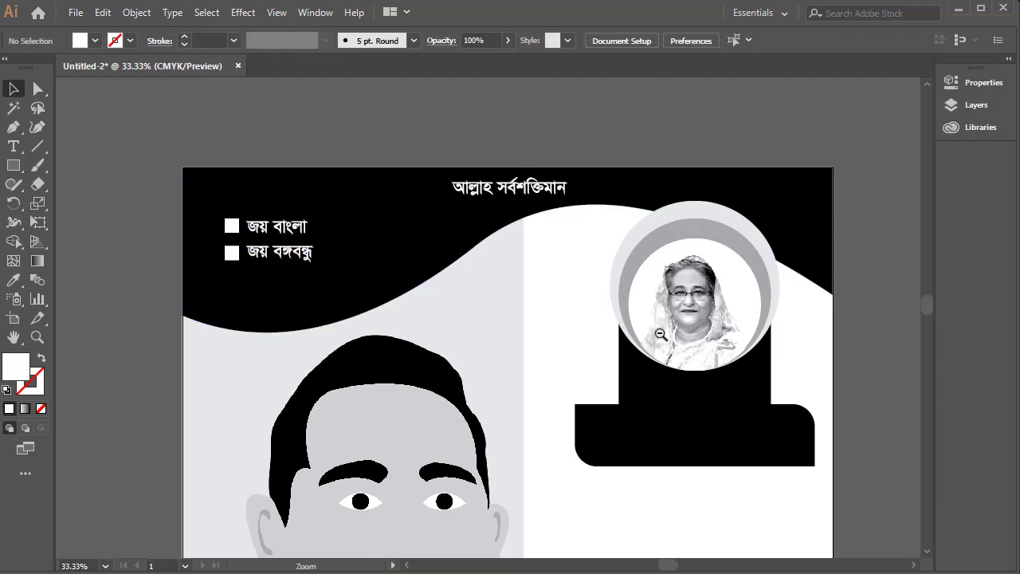
scroll(633, 317, "up", 2)
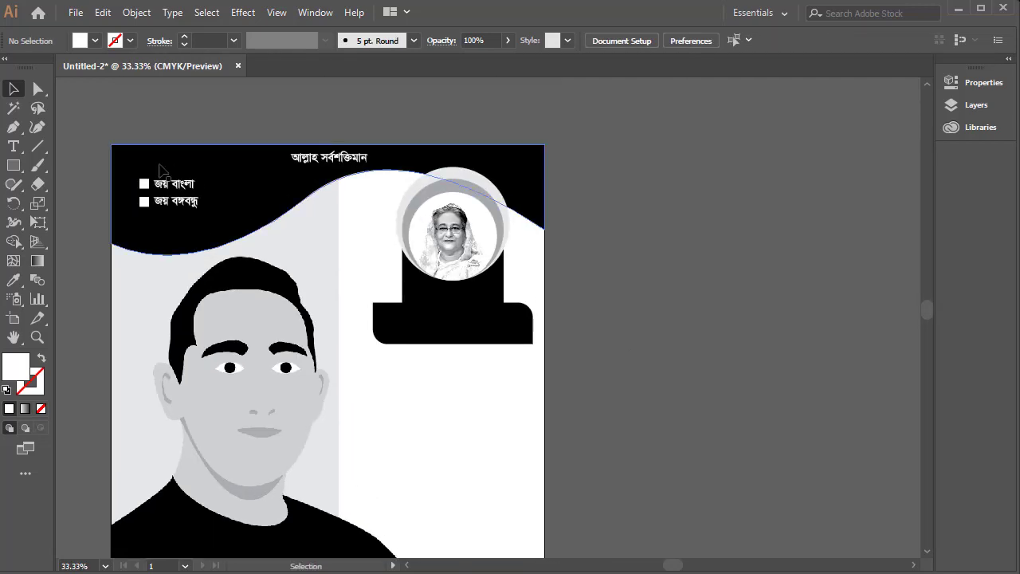
left_click_drag(321, 162, 495, 338)
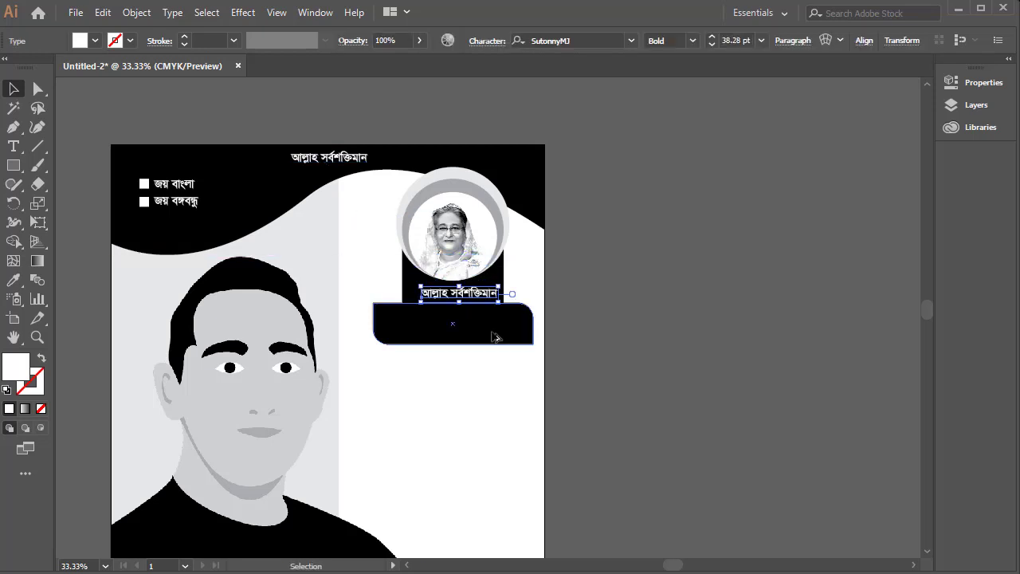
left_click(14, 146)
left_click(475, 292)
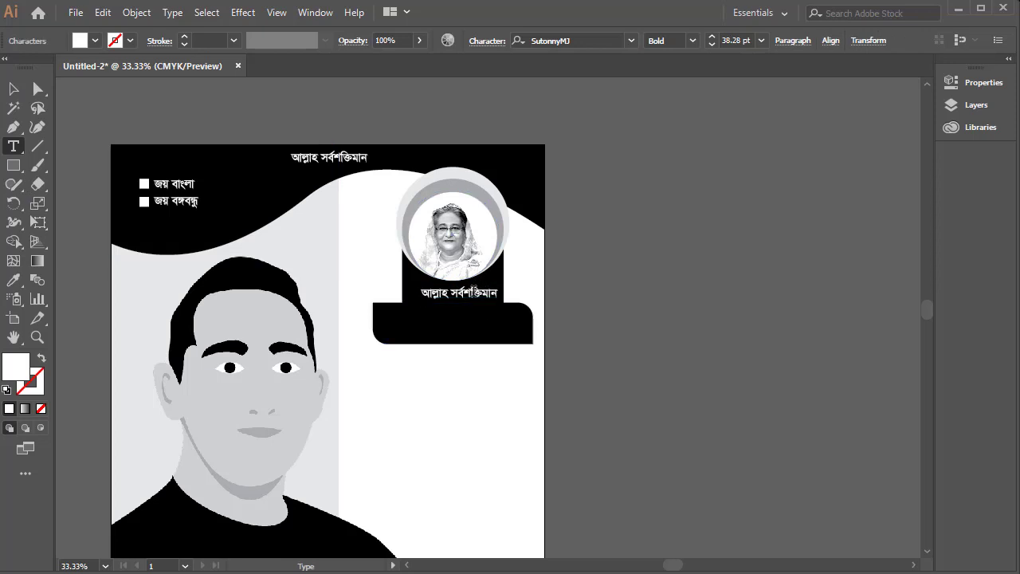
Replace the copy with centre-aligned two-line text আসন্ন / ইউনিয়ন পরিষদ.
key("ctrl+a")
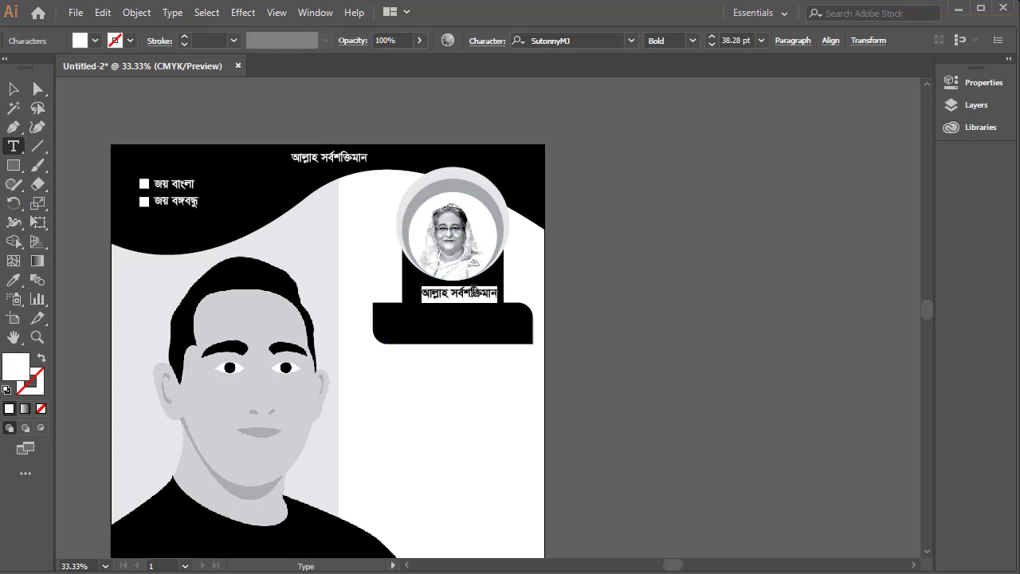
type("আসন্ন")
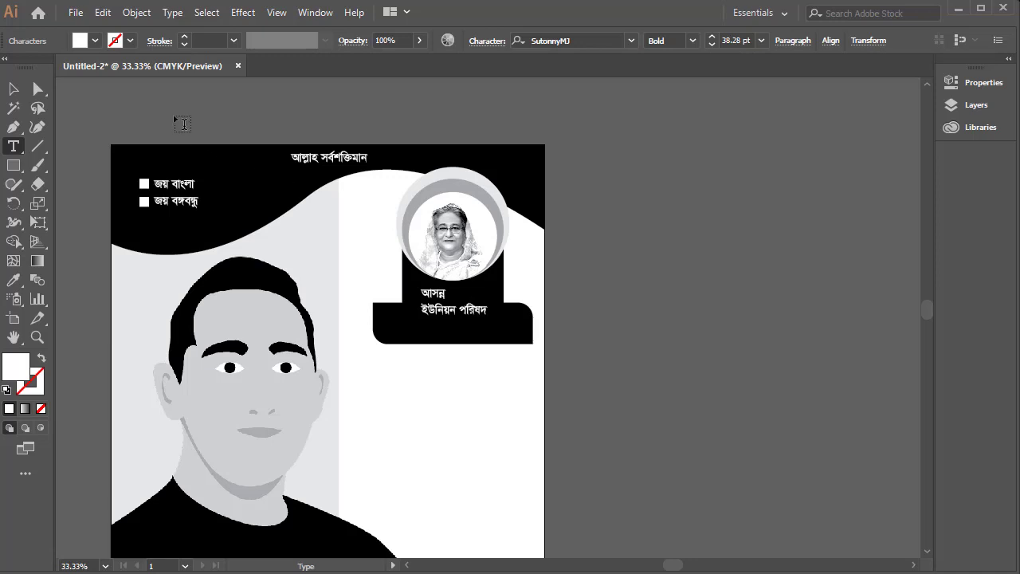
key("ctrl+a")
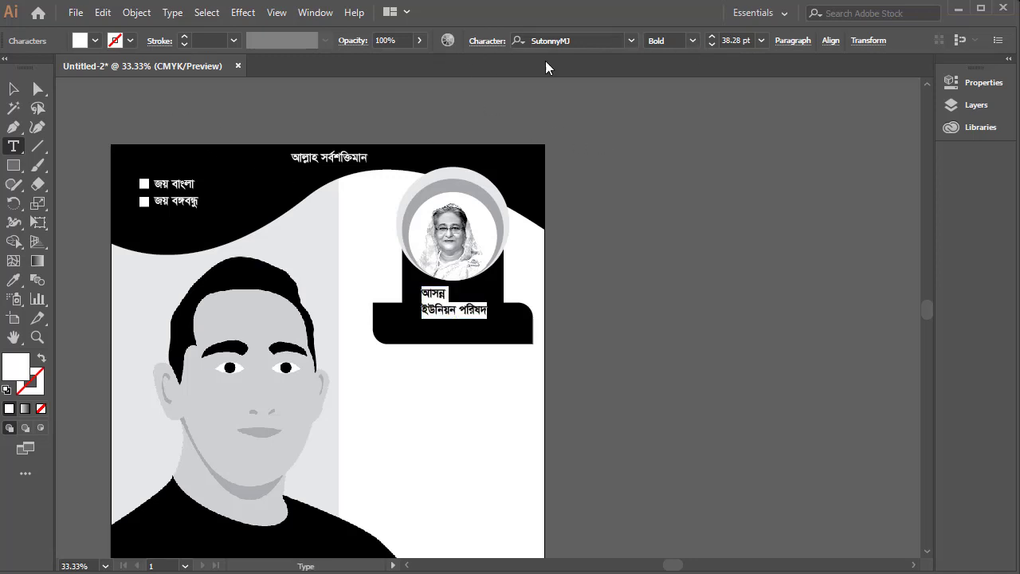
left_click(780, 43)
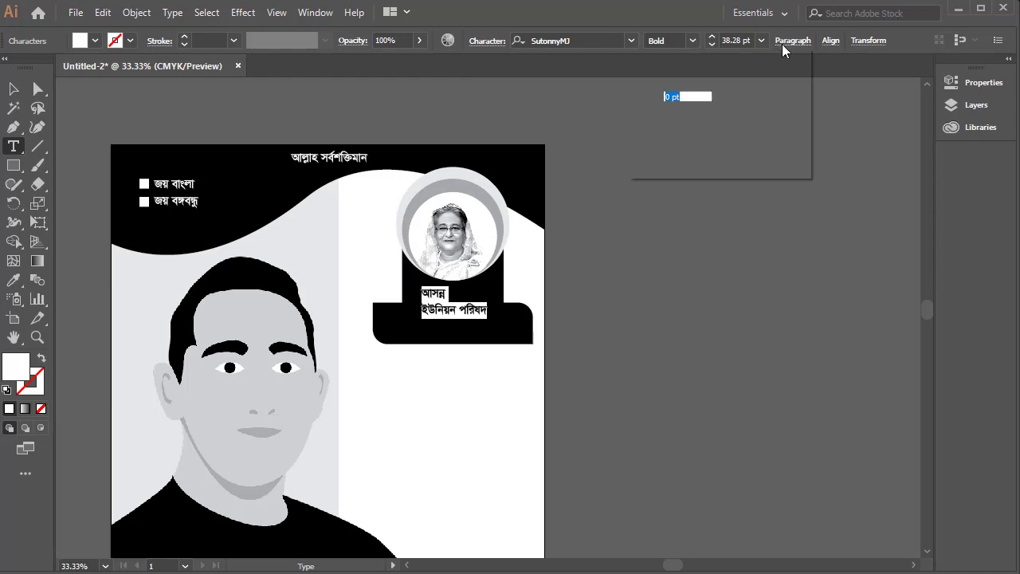
left_click(666, 69)
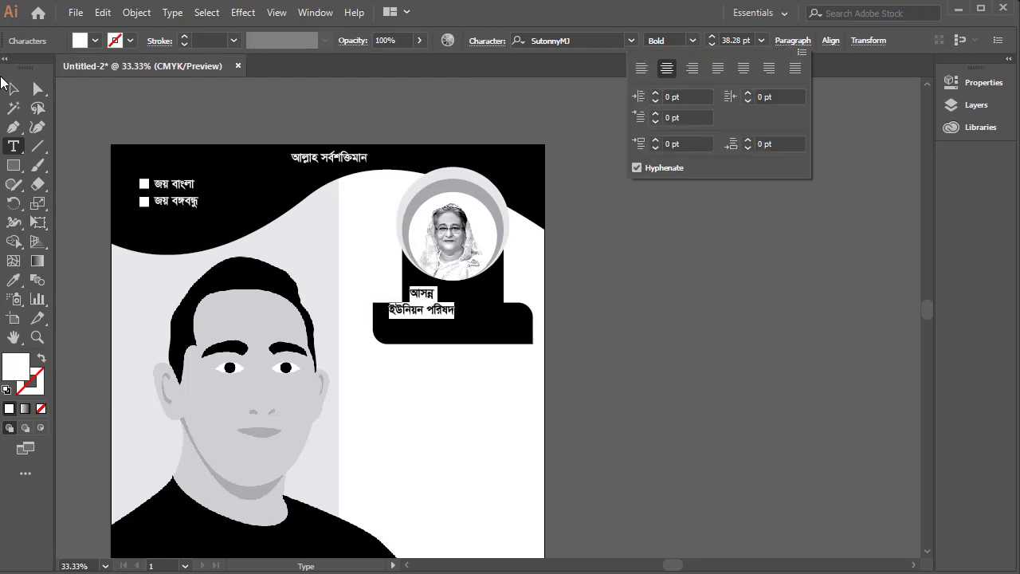
left_click(1, 83)
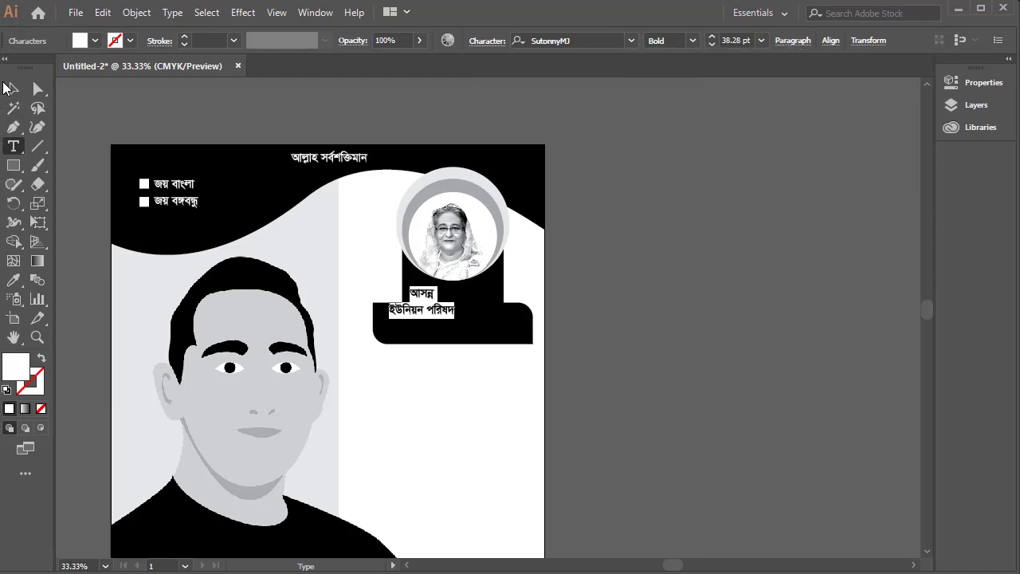
Enlarge the two-line text to fill the black box under the portrait.
left_click(5, 88)
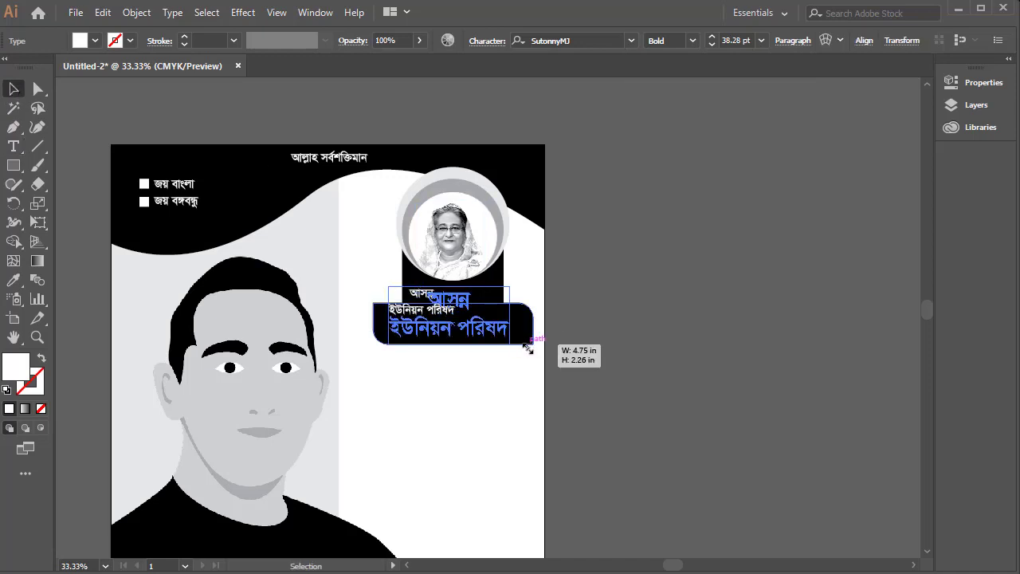
left_click_drag(511, 344, 528, 342)
left_click(553, 318)
key("ctrl+plus")
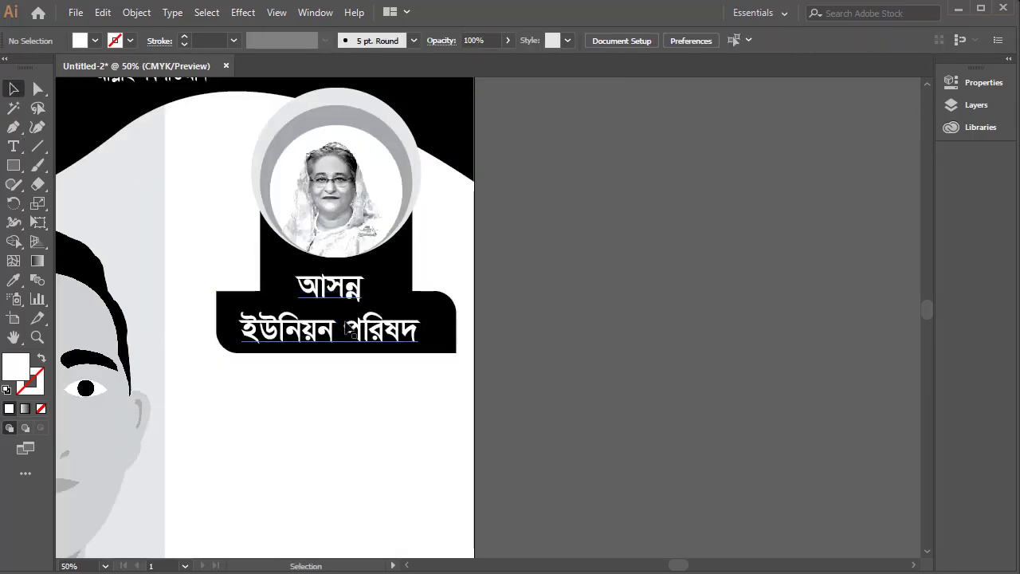
left_click(372, 334)
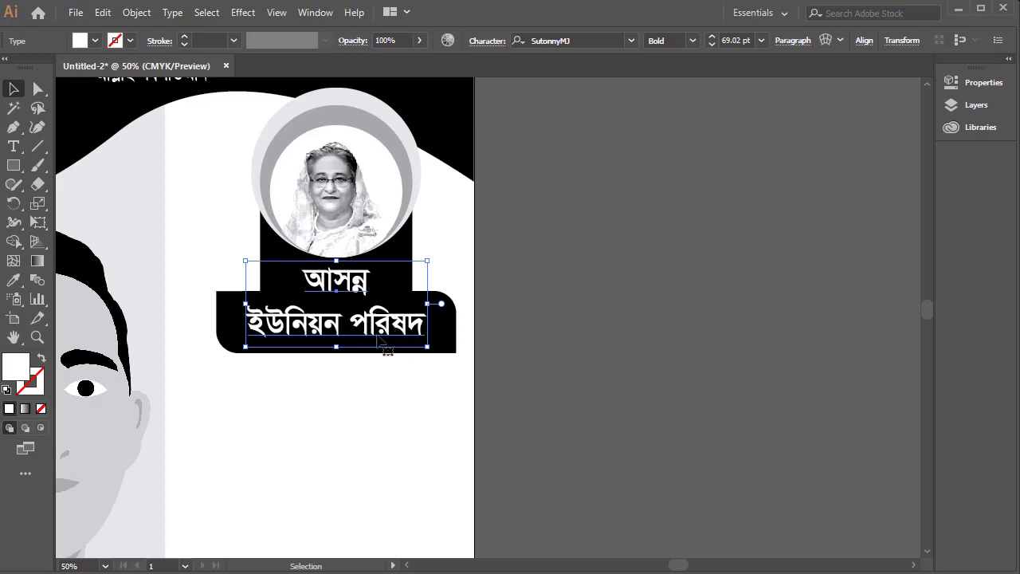
left_click(641, 288)
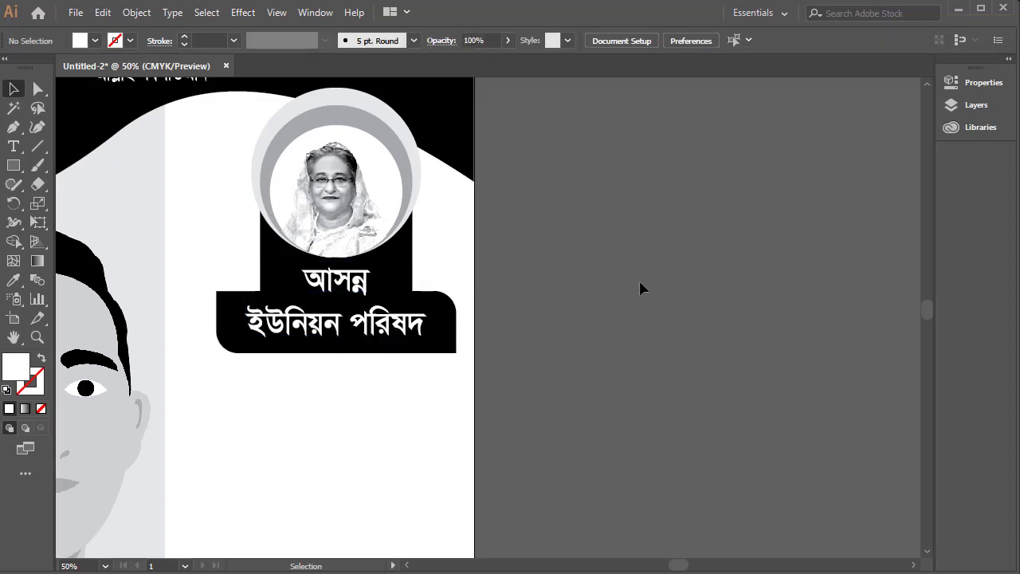
Add the heading নির্বাচনে and position it under the name box.
left_click(19, 153)
left_click(298, 408)
key("Escape")
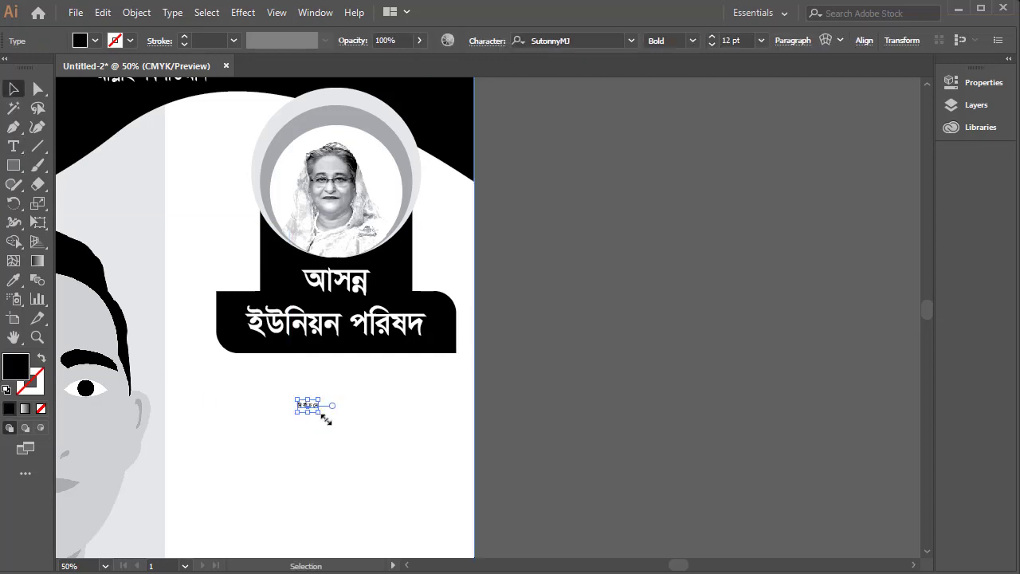
mouse_move(325, 419)
left_mouse_down()
mouse_move(495, 488)
mouse_move(452, 455)
left_mouse_up()
left_click_drag(380, 428, 306, 354)
left_click(609, 308)
Enlarge নির্বাচনে to match the name box width.
left_click_drag(362, 370, 385, 233)
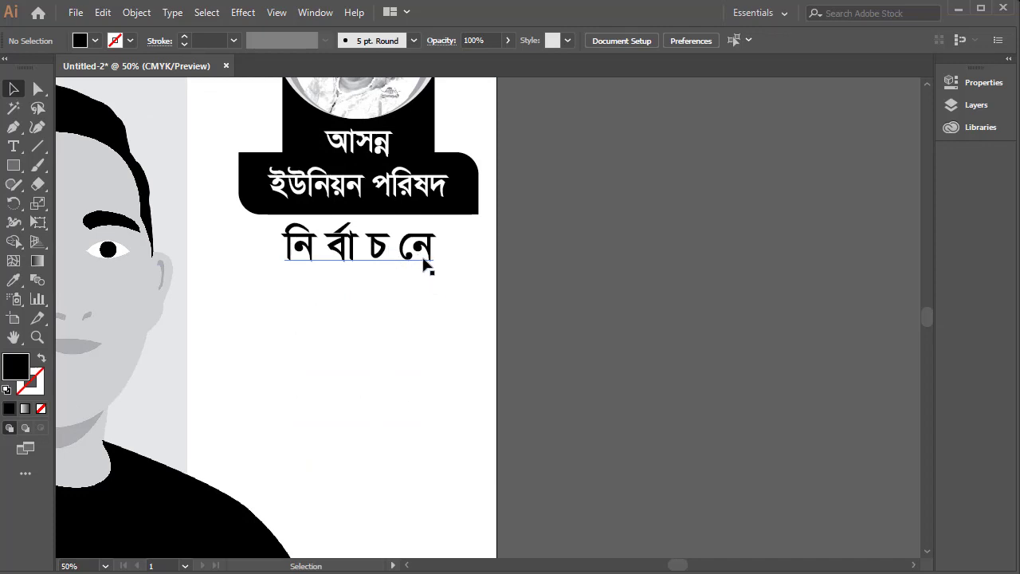
left_click(430, 266)
left_click_drag(440, 277, 445, 282)
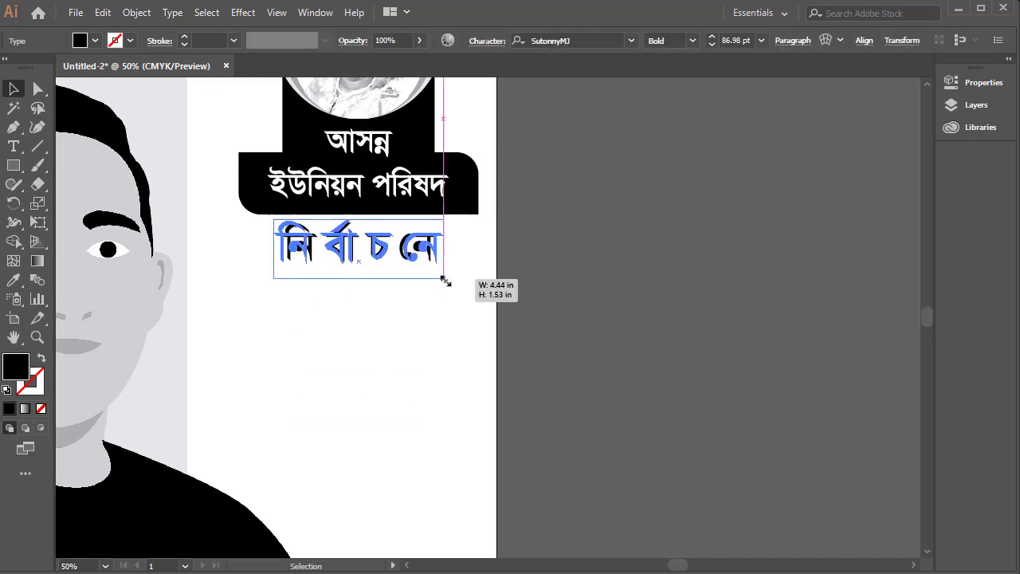
left_click(560, 261)
key("z")
left_click(477, 276, "alt")
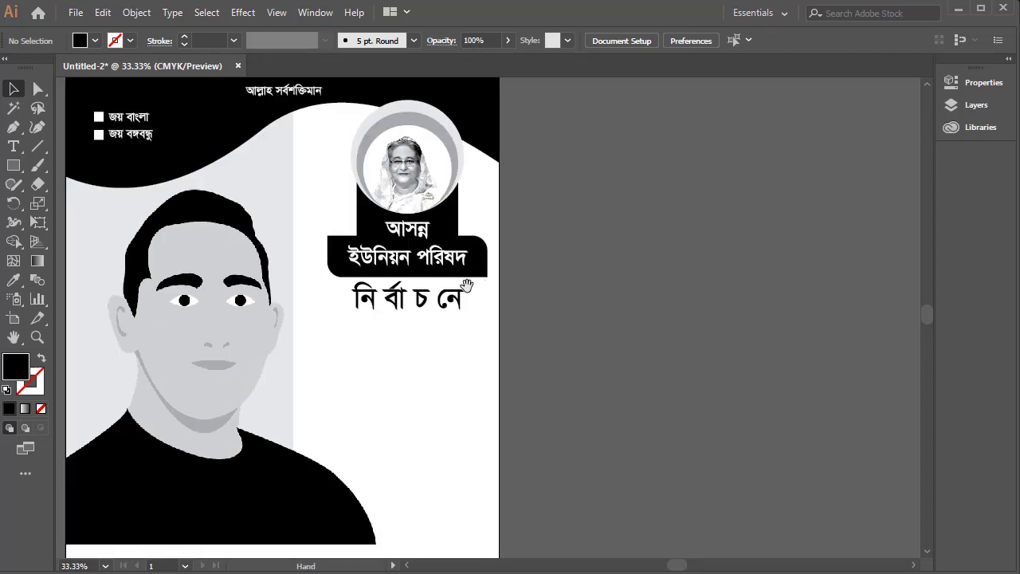
mouse_move(466, 286)
left_mouse_down()
mouse_move(442, 227)
mouse_move(446, 256)
left_mouse_up()
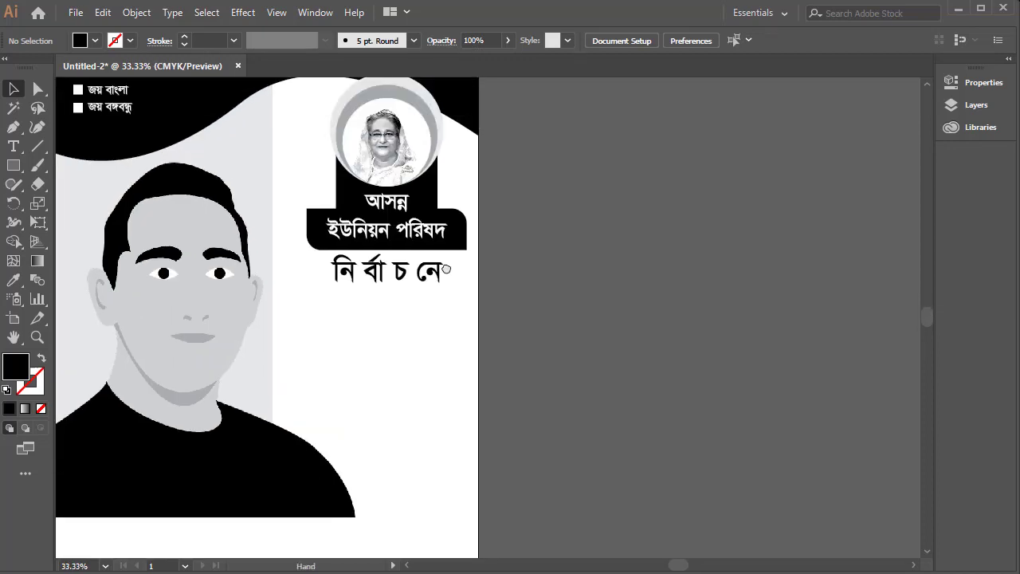
Paste the line বাংলাদেশ আওয়ামী লীগ মনোনীত beneath নির্বাচনে.
left_click(14, 148)
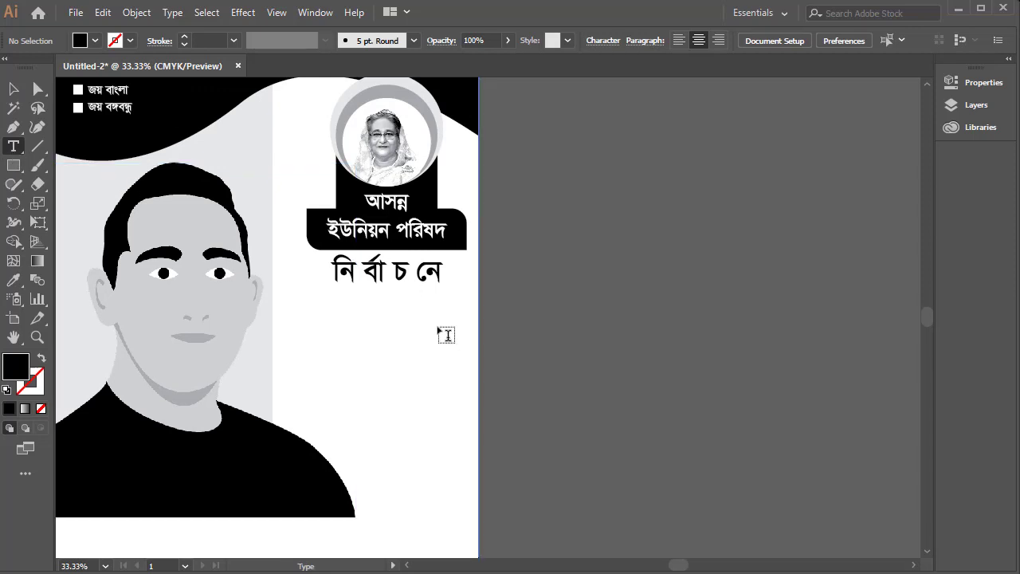
left_click(426, 341)
type("বাংলাদেশ আওয়ামী লীগ মনোনীত")
key("Escape")
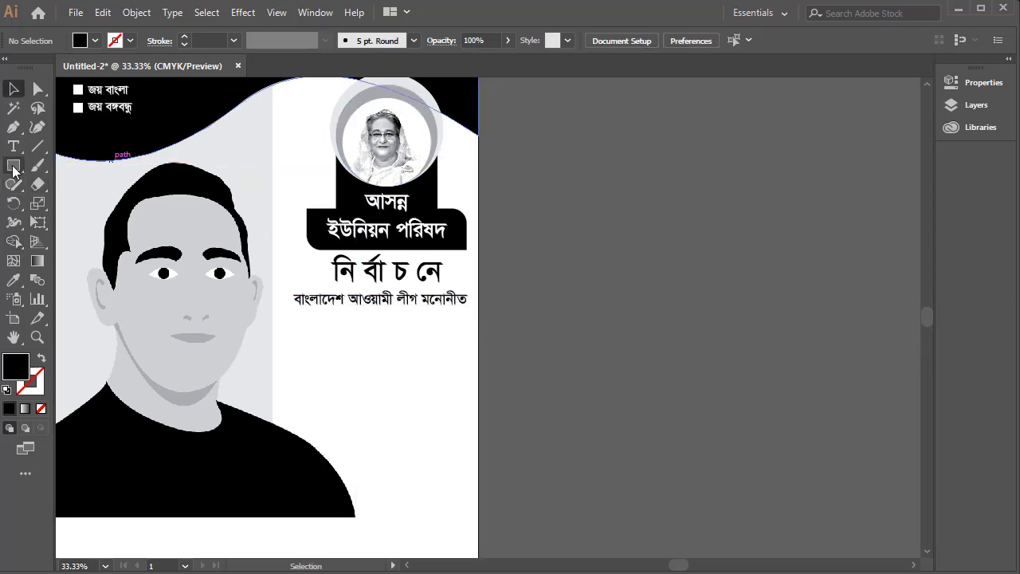
left_click_drag(14, 170, 50, 169)
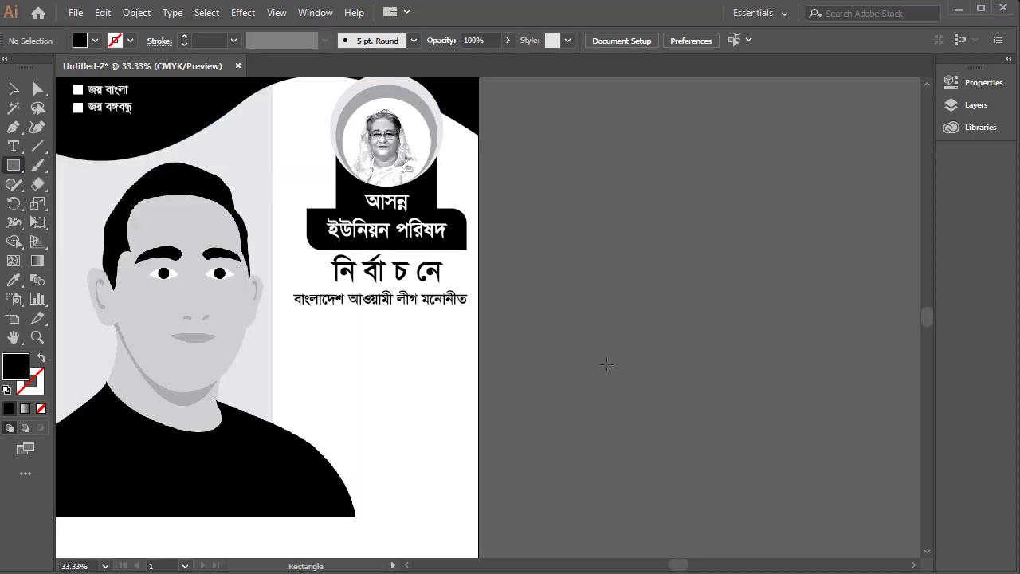
Place a black box with a 1.39 in rounded top-left corner below the nominee line.
left_click_drag(752, 326, 556, 404)
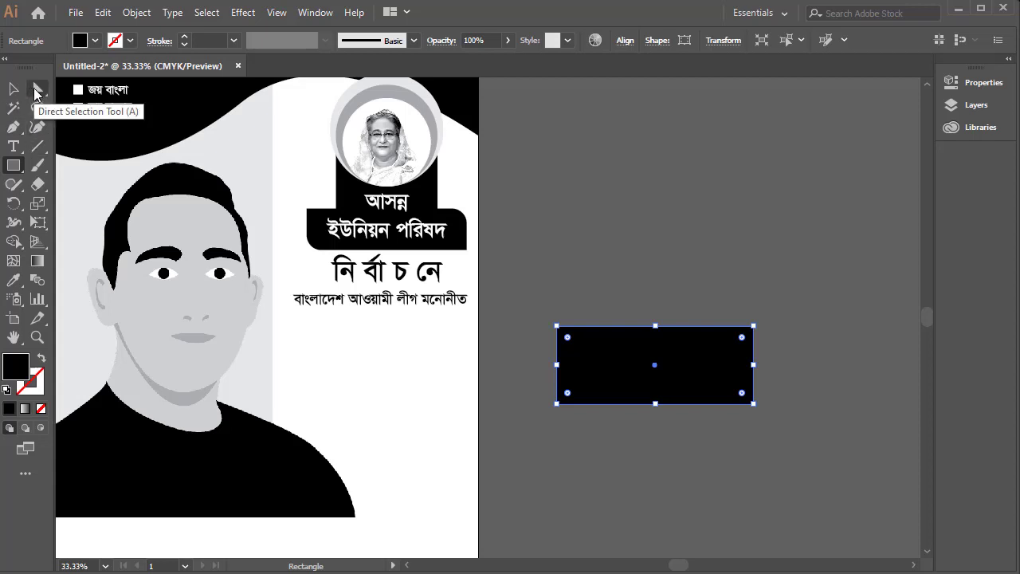
left_click(35, 94)
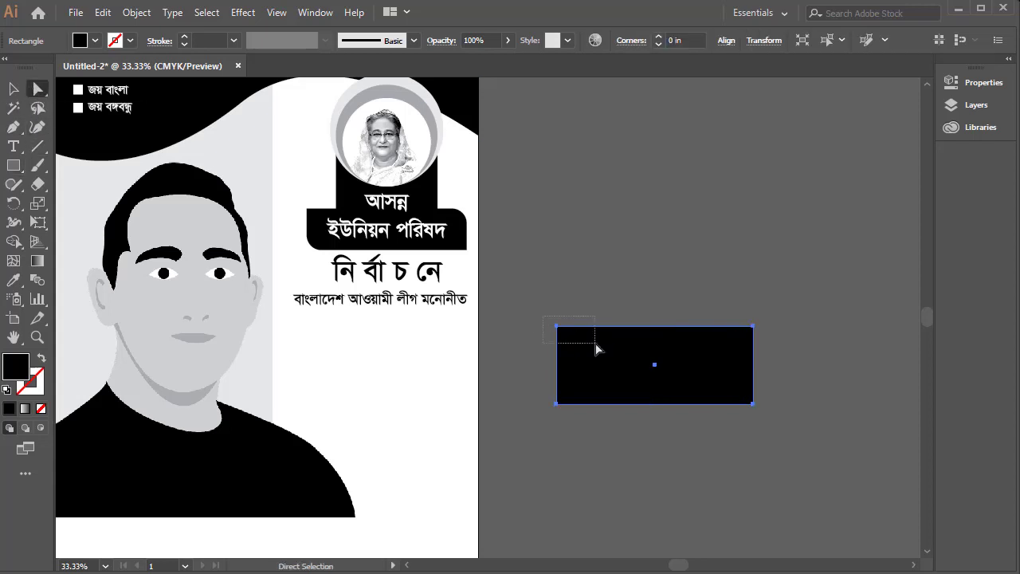
left_click_drag(594, 353, 610, 367)
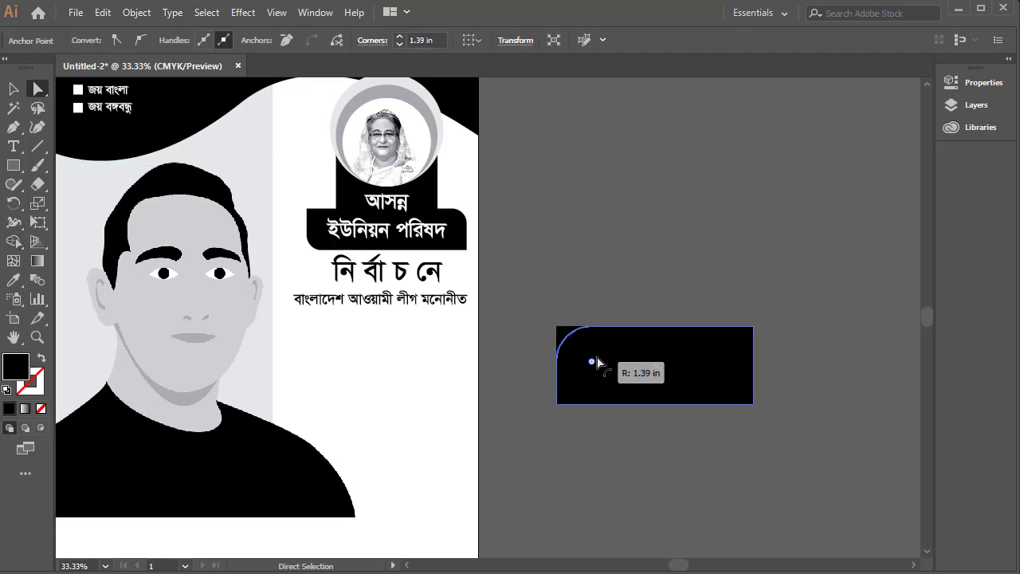
left_click(610, 373)
left_click(14, 88)
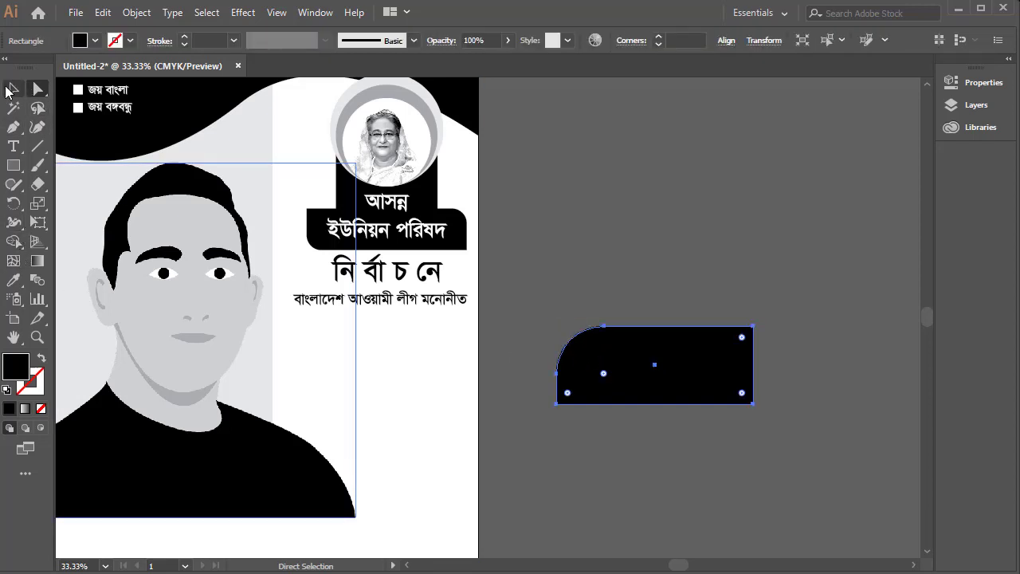
left_click_drag(712, 351, 432, 345)
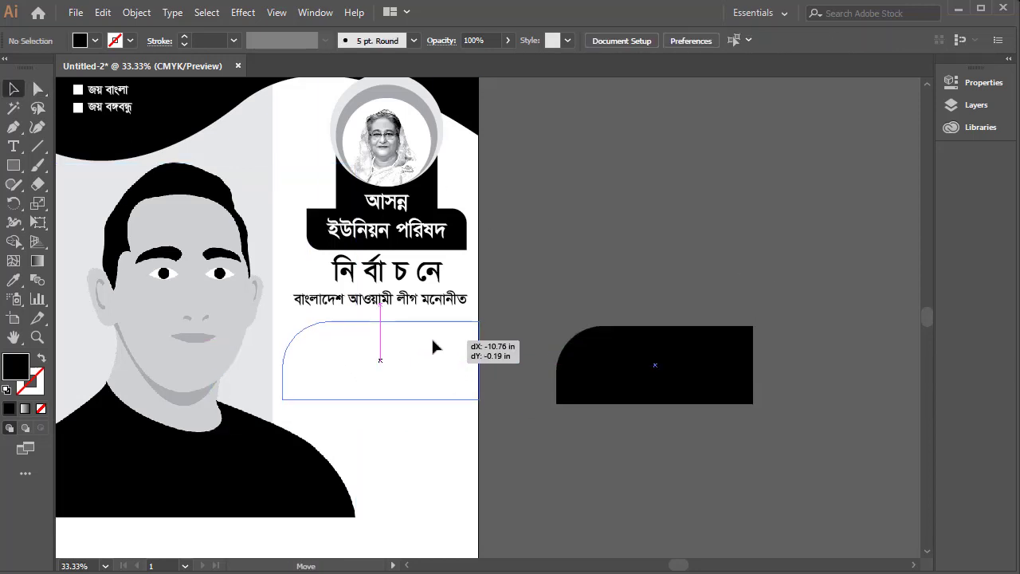
left_click_drag(433, 343, 424, 335)
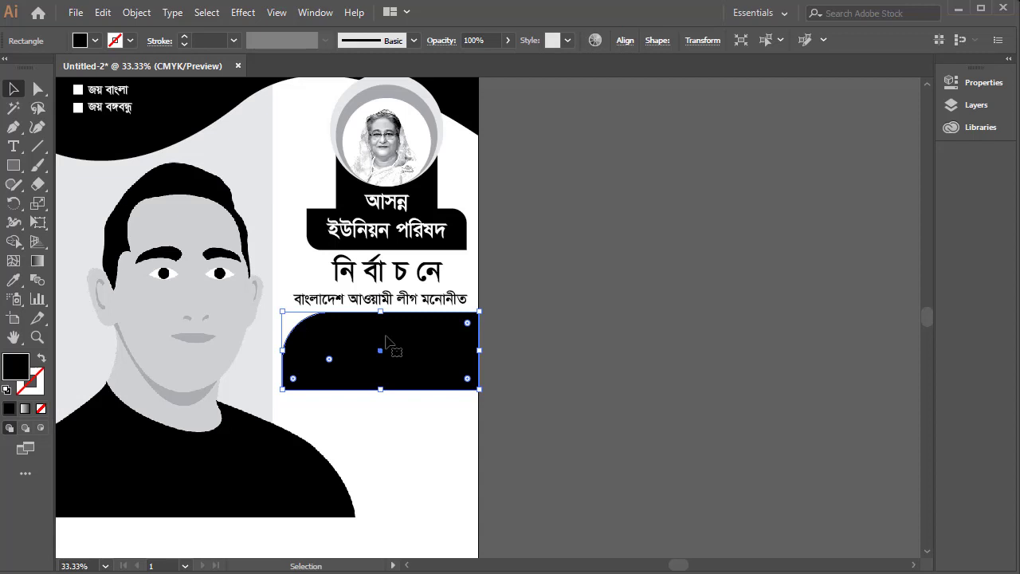
key("Down")
key("Down")
key("Down")
key("Down")
key("Down")
key("Down")
key("Down")
key("Down")
key("Down")
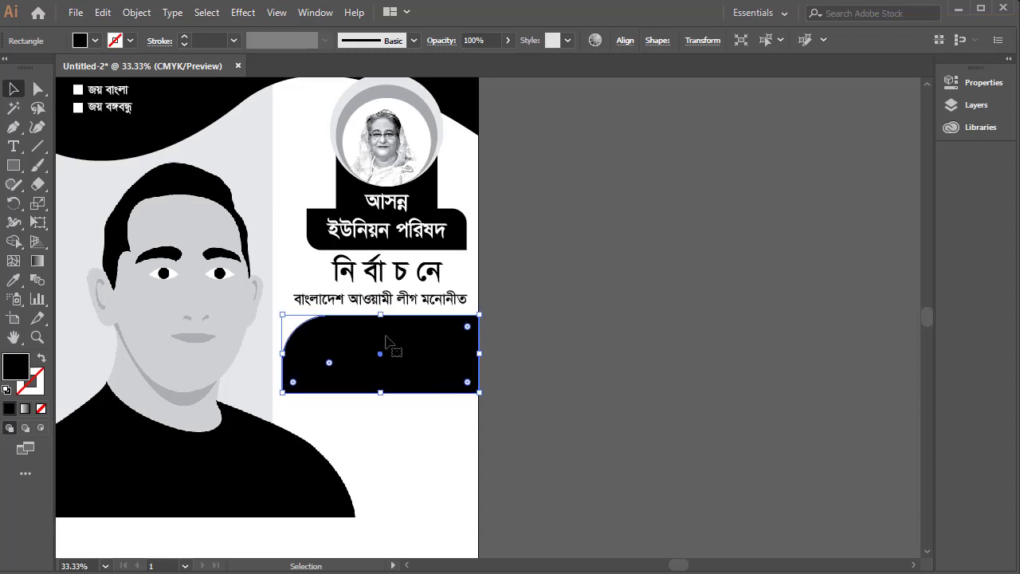
key("Down")
key("Down")
key("Down")
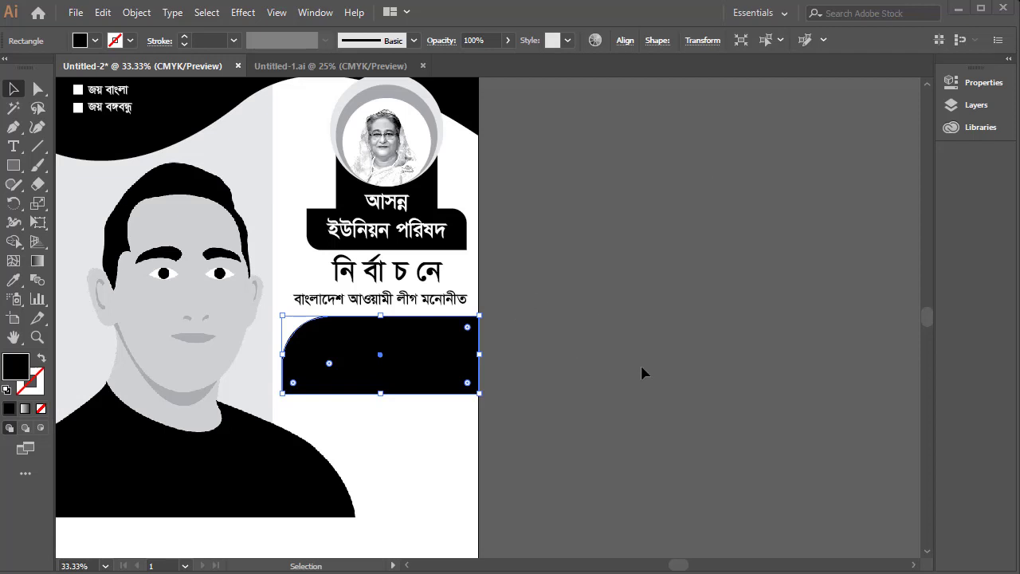
Separate the pasted boat and place the চেয়ারম্যান lettering inside the rounded box.
left_click(565, 328, "ctrl+alt")
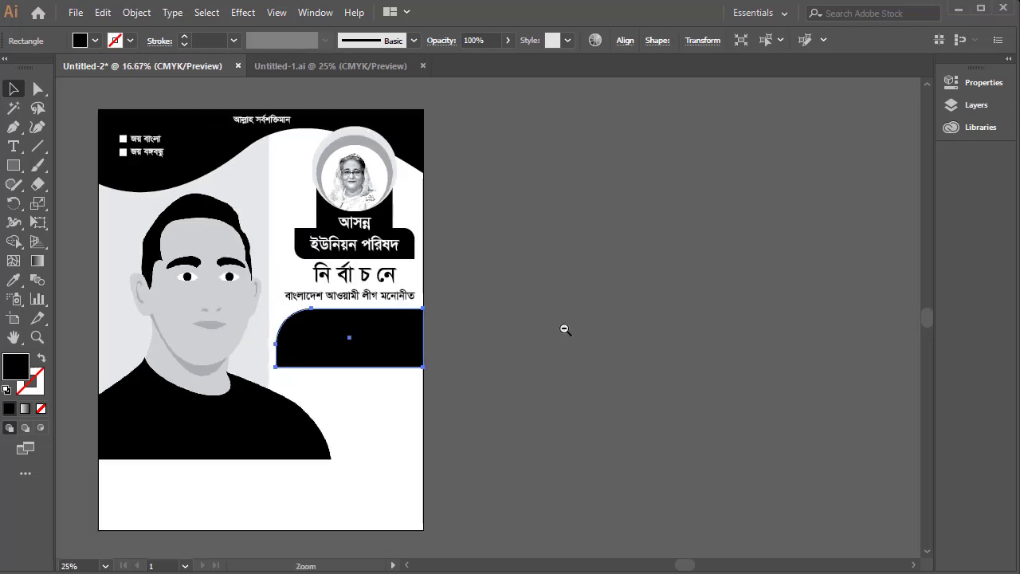
key("ctrl+v")
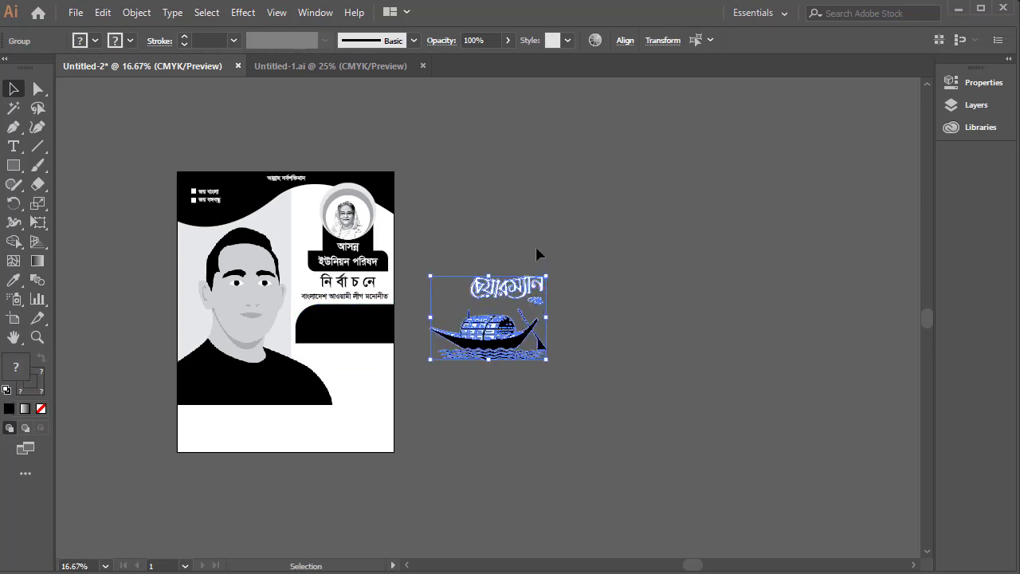
left_click(537, 252)
left_click_drag(482, 334, 489, 435)
left_click_drag(544, 283, 388, 317)
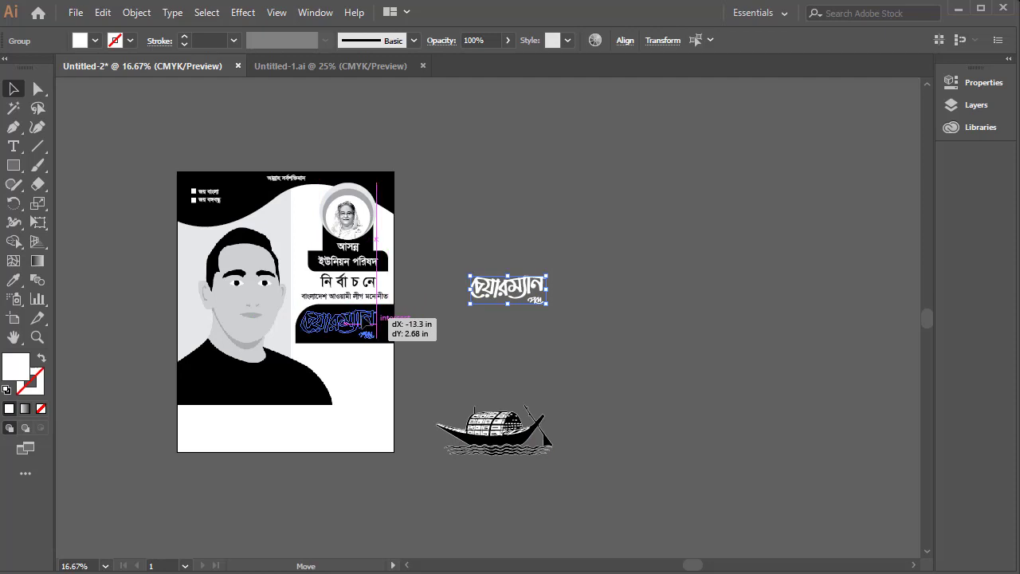
left_click_drag(389, 318, 389, 317)
left_click(448, 276, "ctrl")
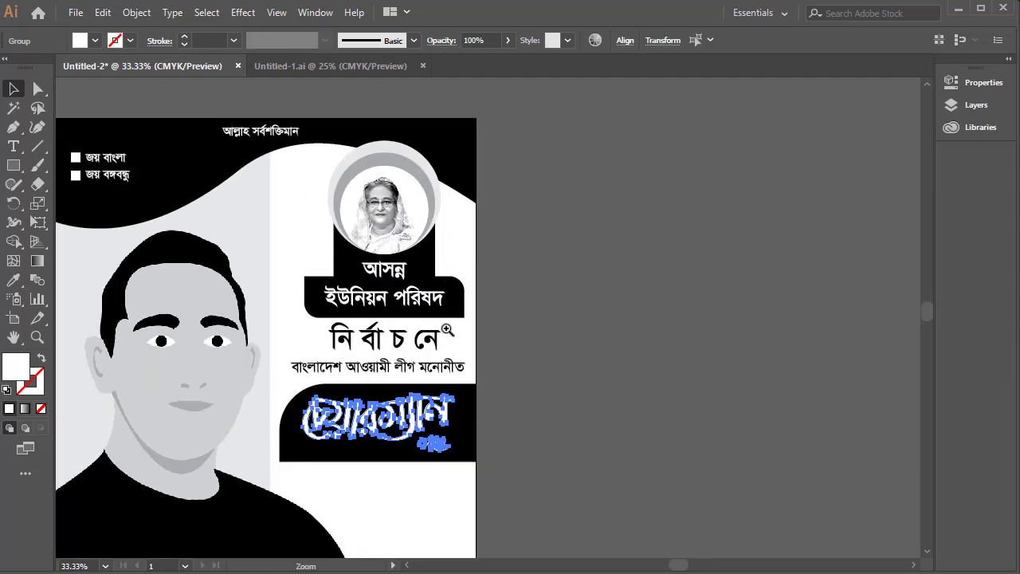
left_click(448, 330, "ctrl")
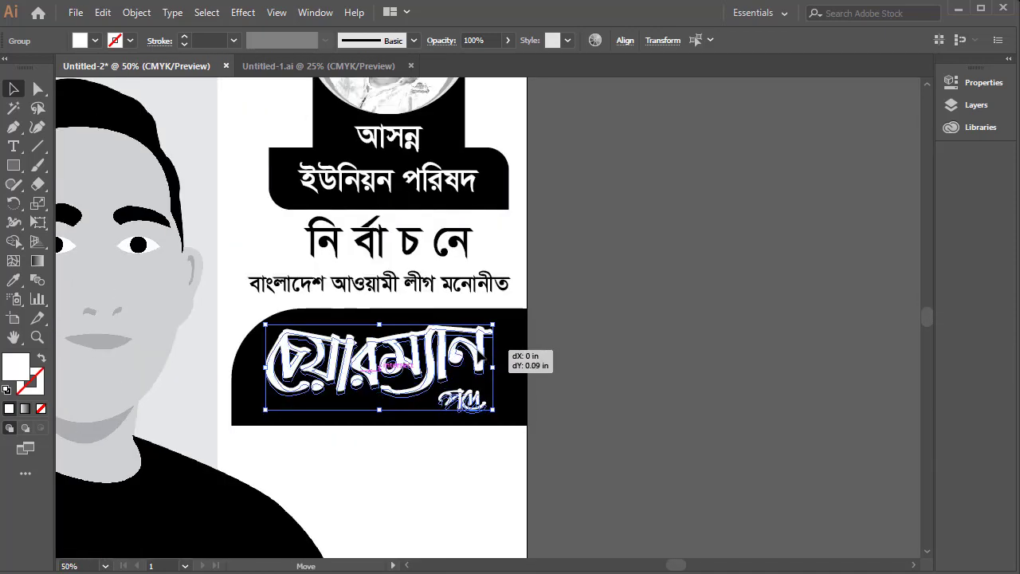
left_click(741, 325)
key("ctrl+minus")
key("ctrl+minus")
Move the pasted boat symbol onto the poster below the chairman box and enlarge it.
left_click_drag(553, 313, 661, 333)
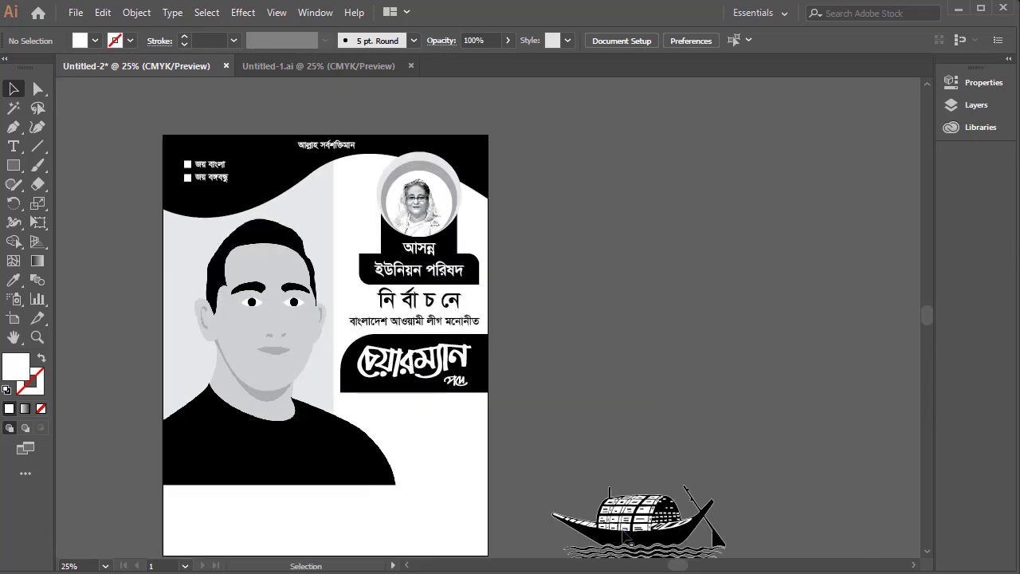
left_click_drag(630, 518, 633, 414)
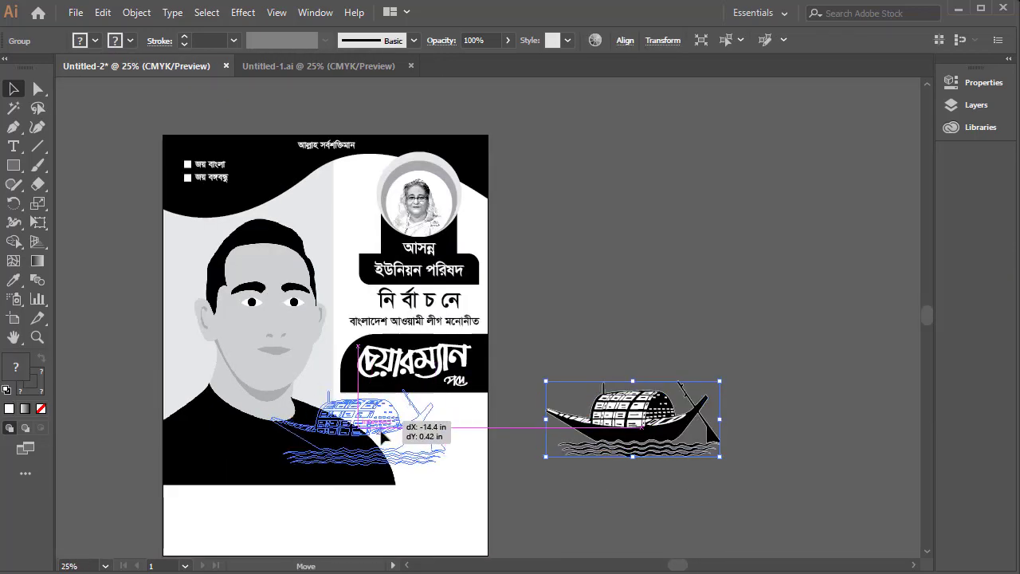
left_click_drag(388, 421, 395, 443)
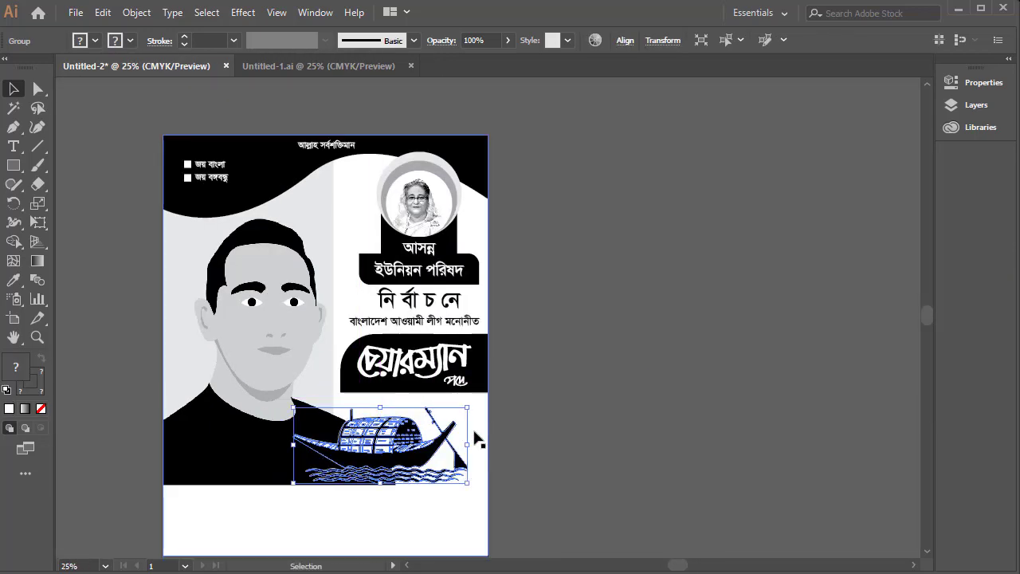
left_click_drag(469, 407, 487, 398)
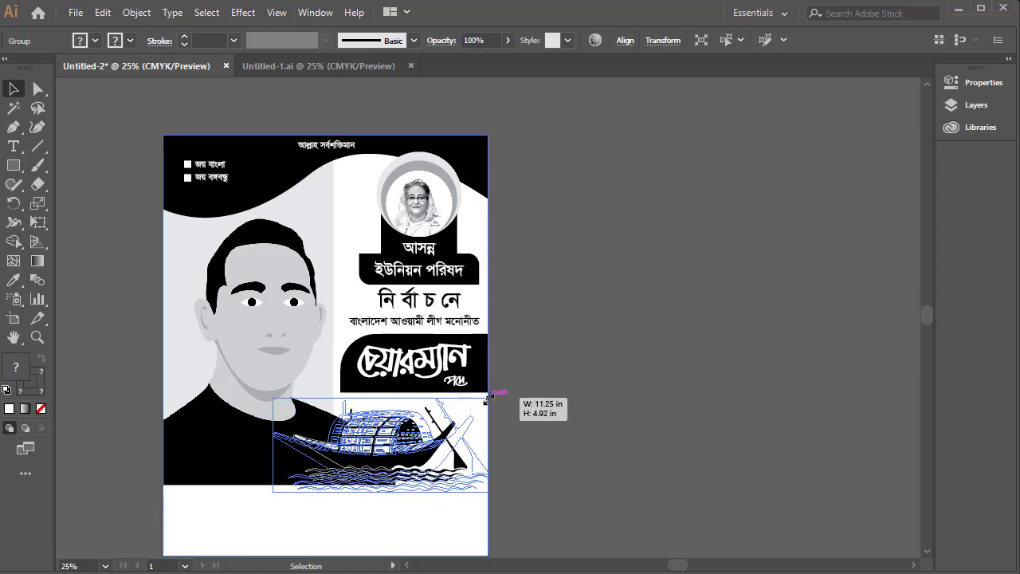
left_click_drag(399, 423, 398, 403)
Narrow the boat symbol from both sides so it fits beneath the chairman box.
left_click_drag(284, 434, 307, 435)
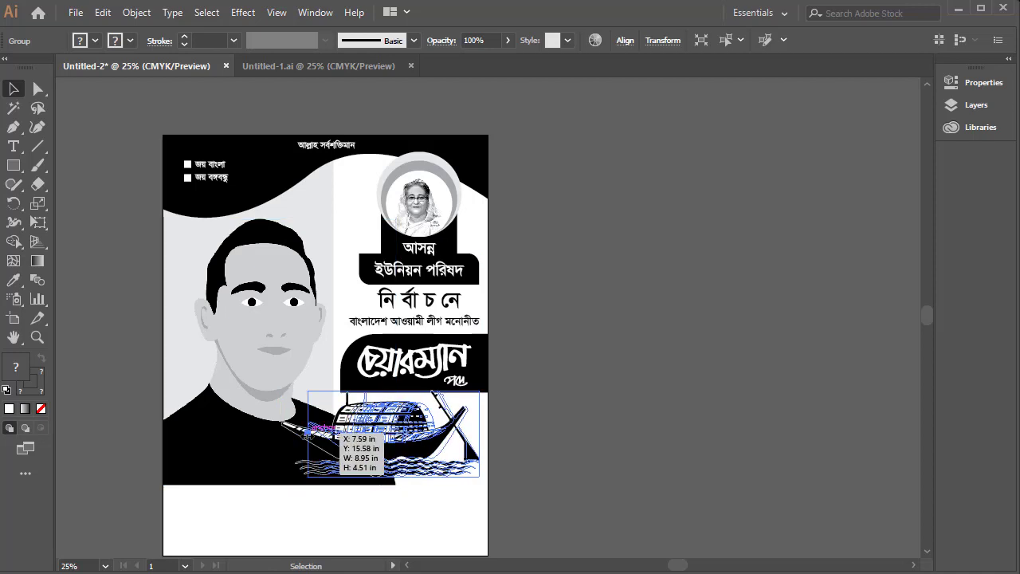
left_click_drag(481, 393, 469, 393)
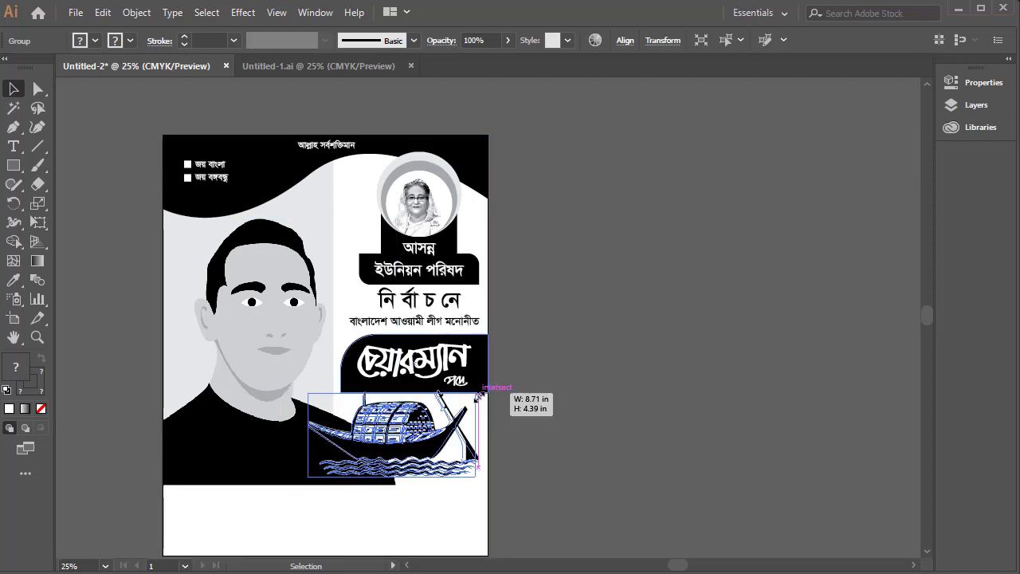
left_click(575, 401)
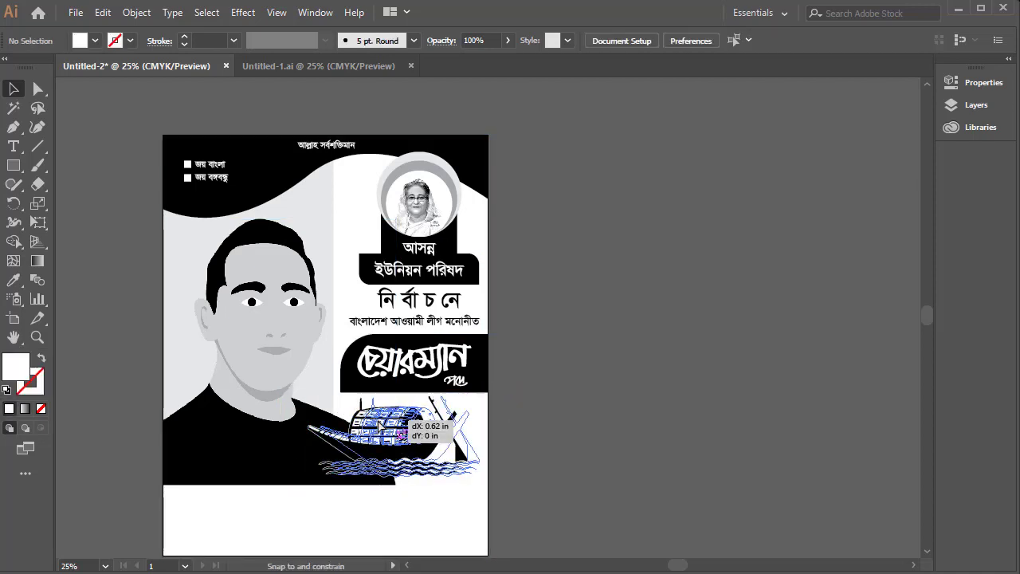
left_click_drag(427, 379, 438, 295)
left_click_drag(432, 358, 410, 389)
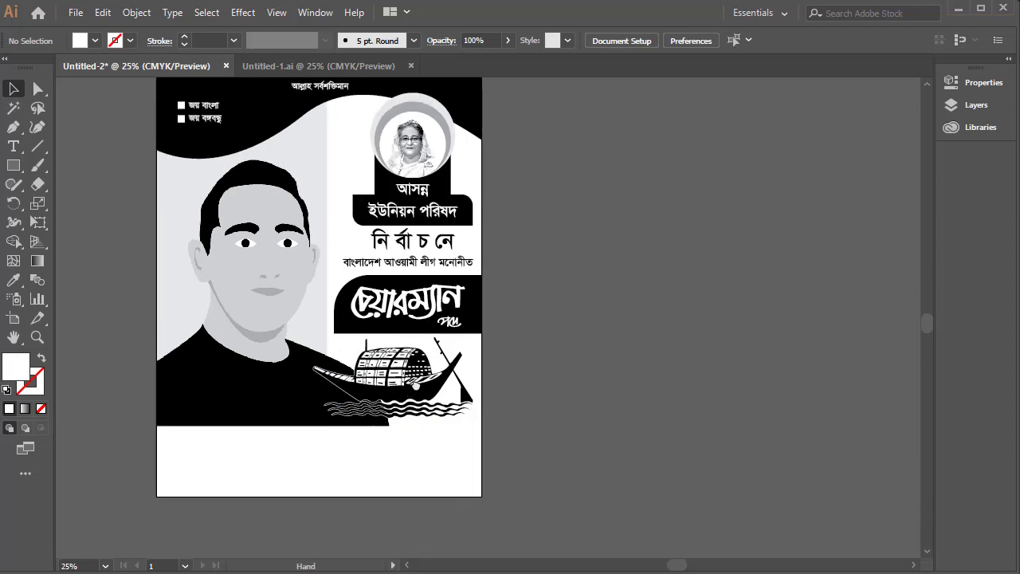
left_click(14, 165)
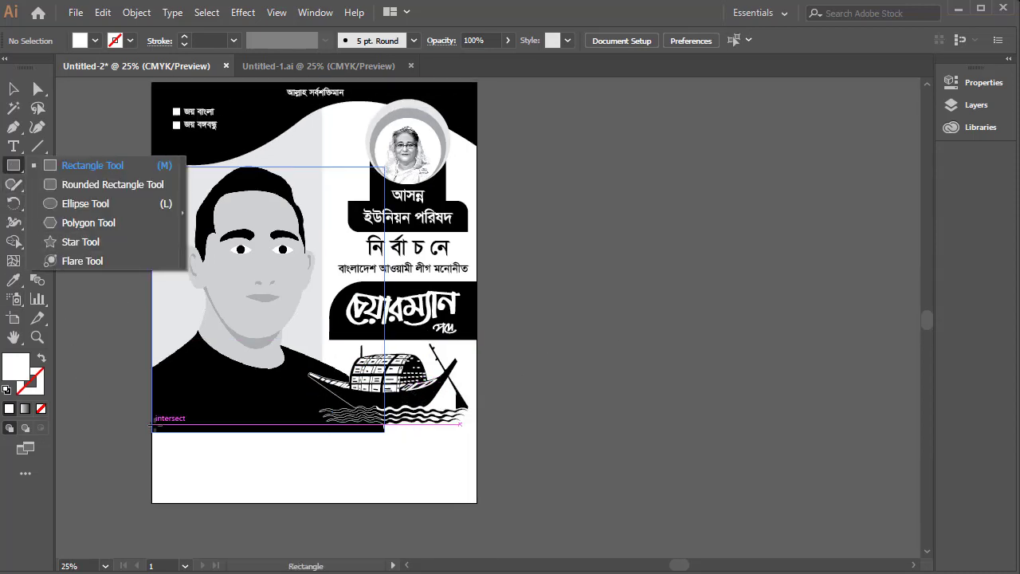
Draw a wide black-filled rectangle band across the poster's bottom.
left_click_drag(152, 431, 476, 466)
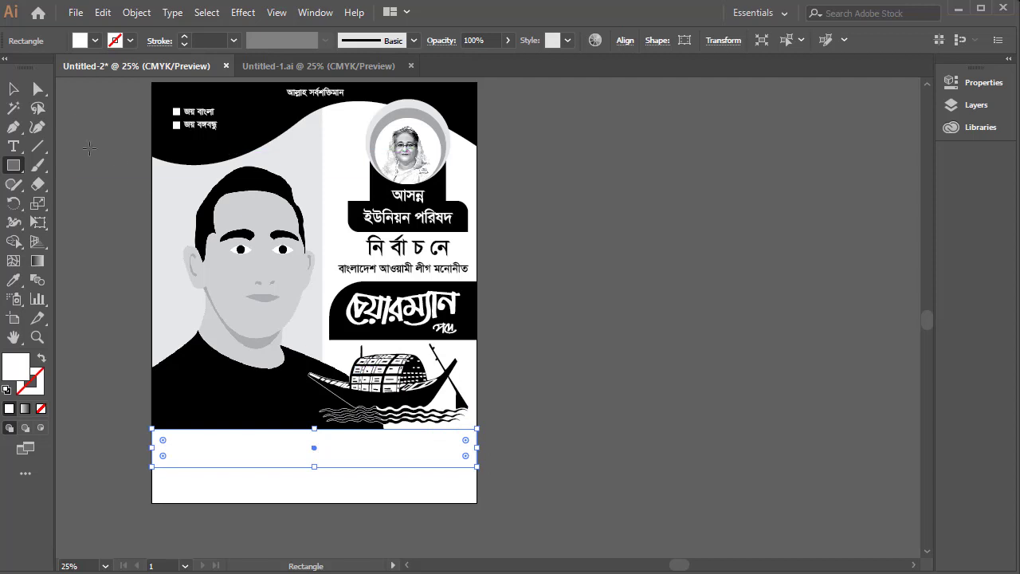
left_click(96, 42)
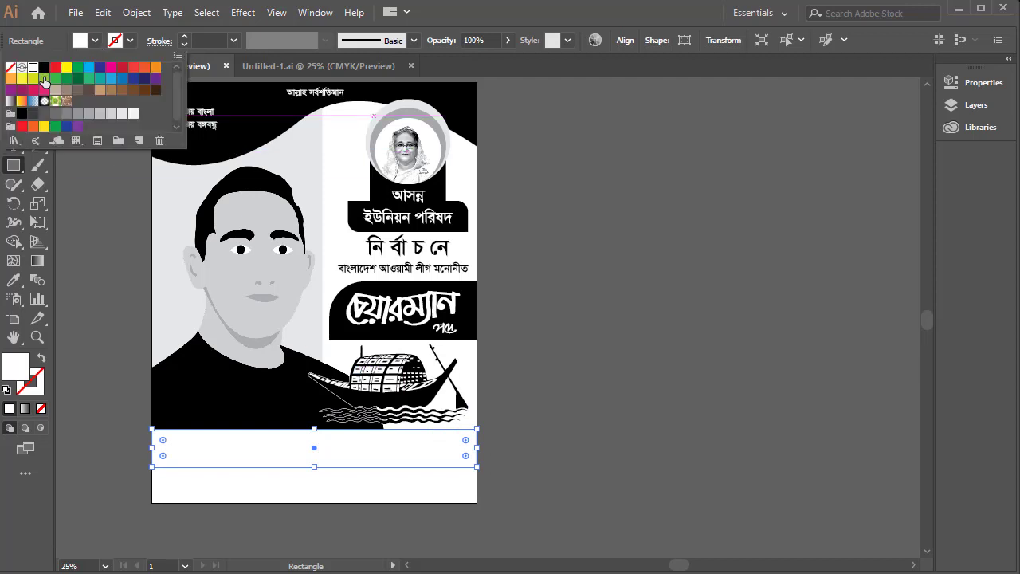
left_click(45, 68)
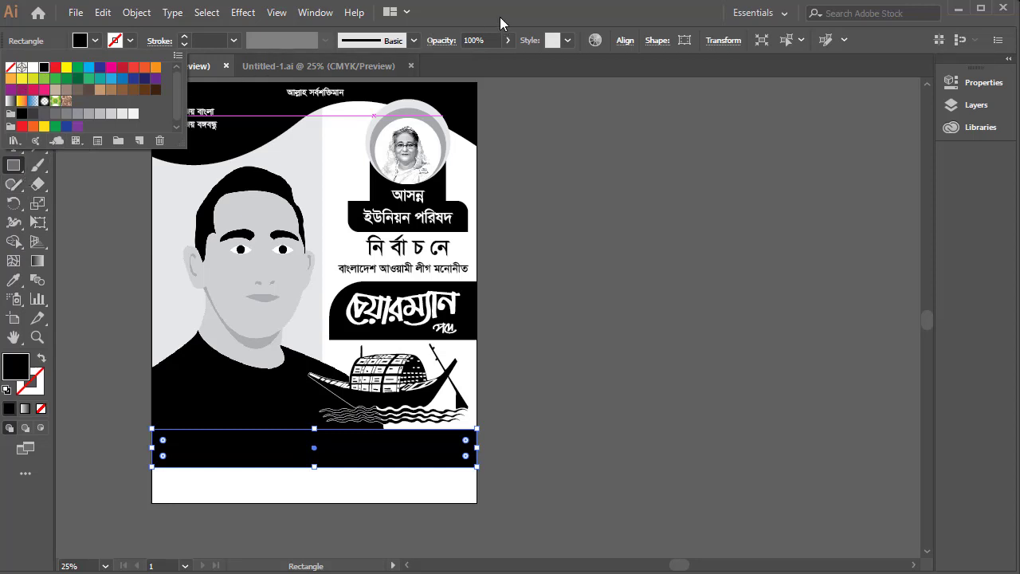
Round the band's bottom-right corner to 2 in and raise its top edge slightly.
left_click(40, 91)
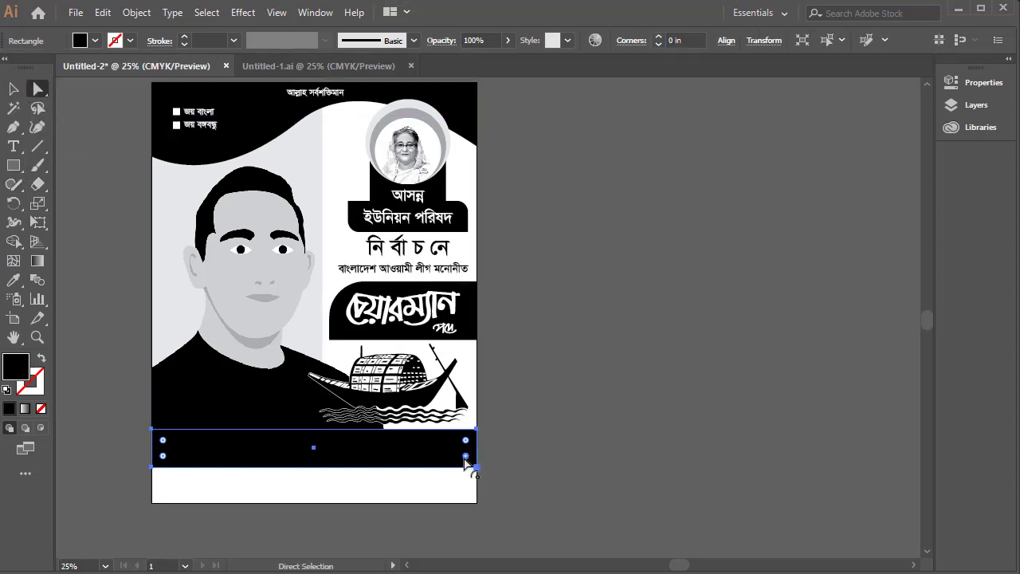
left_click_drag(466, 460, 436, 459)
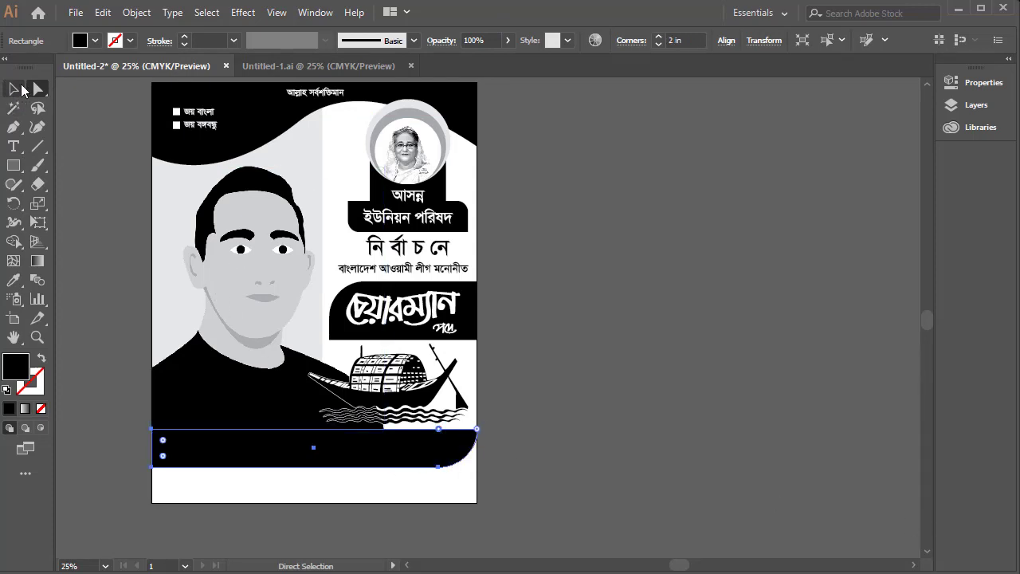
left_click(22, 86)
left_click(297, 471)
left_click(330, 448)
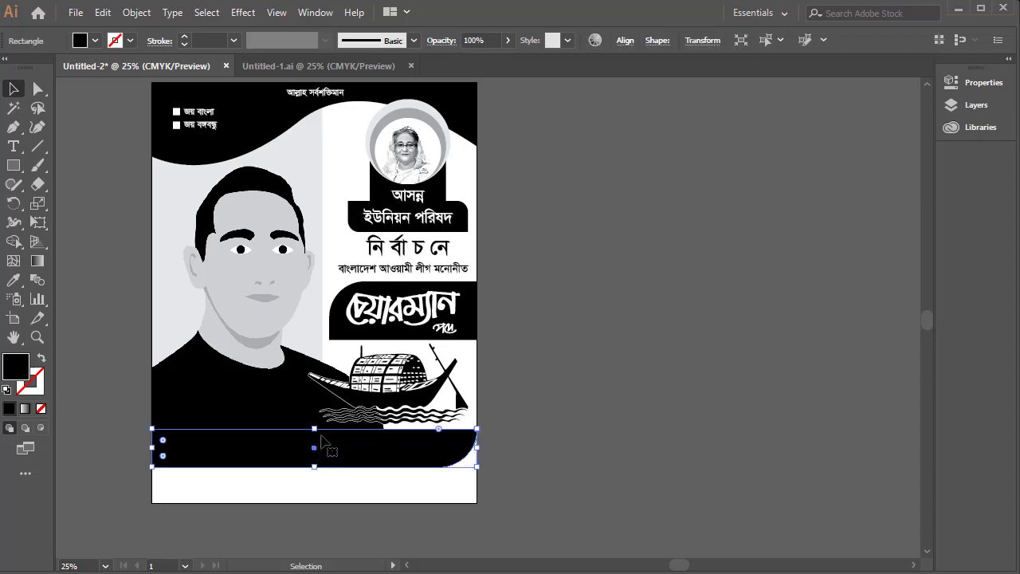
left_click_drag(315, 429, 314, 418)
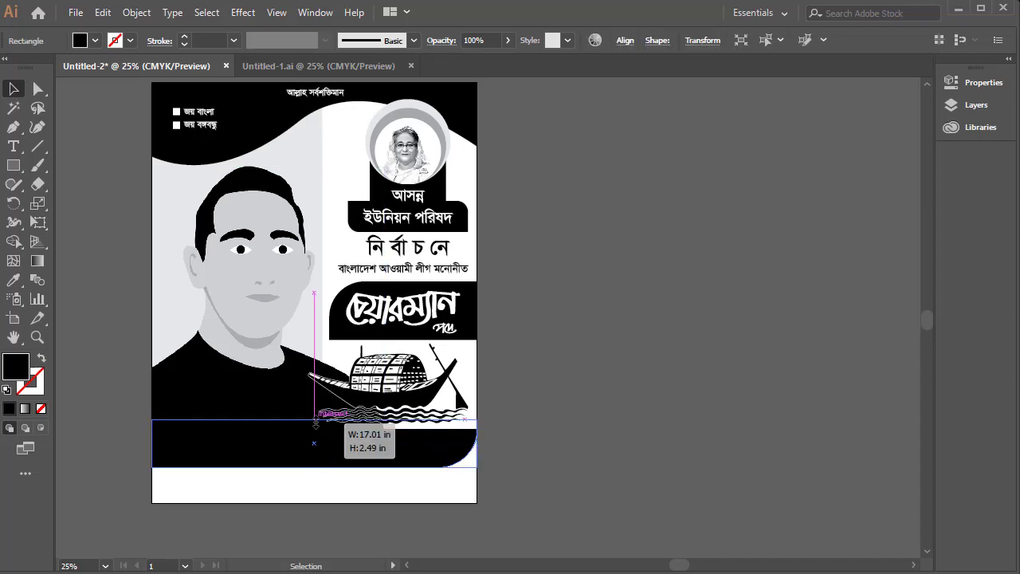
left_click(620, 412)
key("ctrl+=")
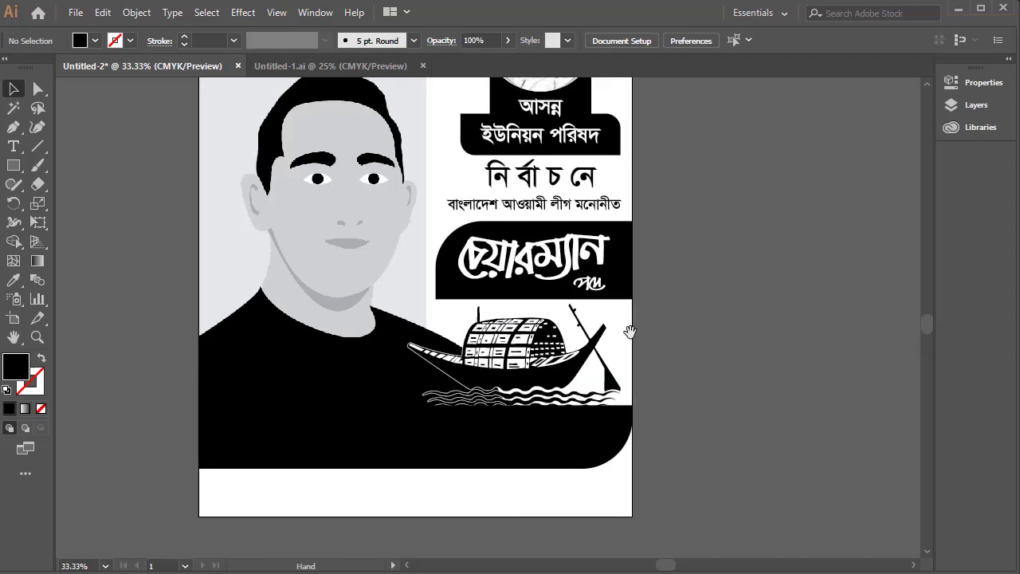
Make the চেয়ারম্যান box and its text shorter.
left_click_drag(630, 331, 412, 388)
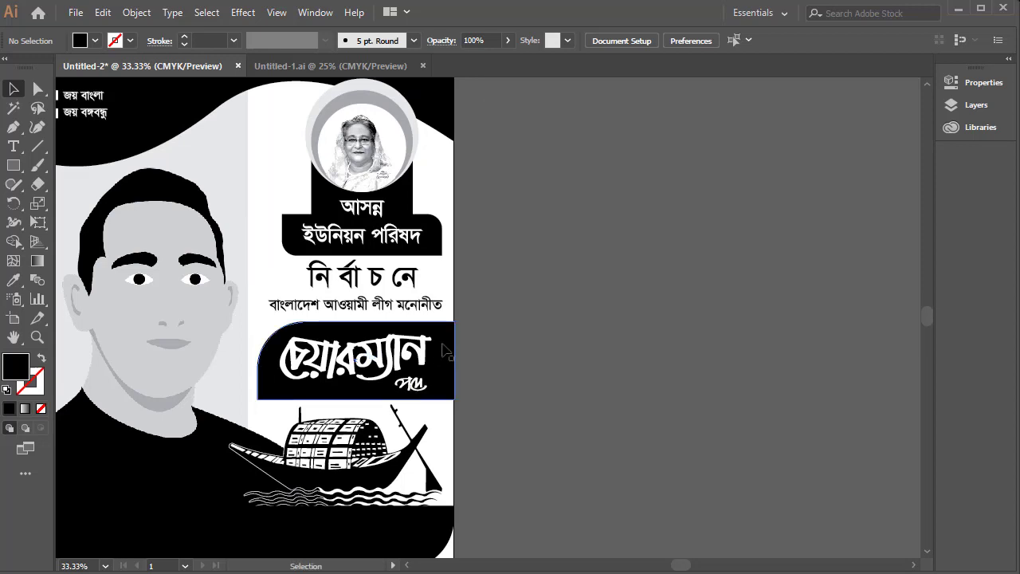
left_click(360, 392)
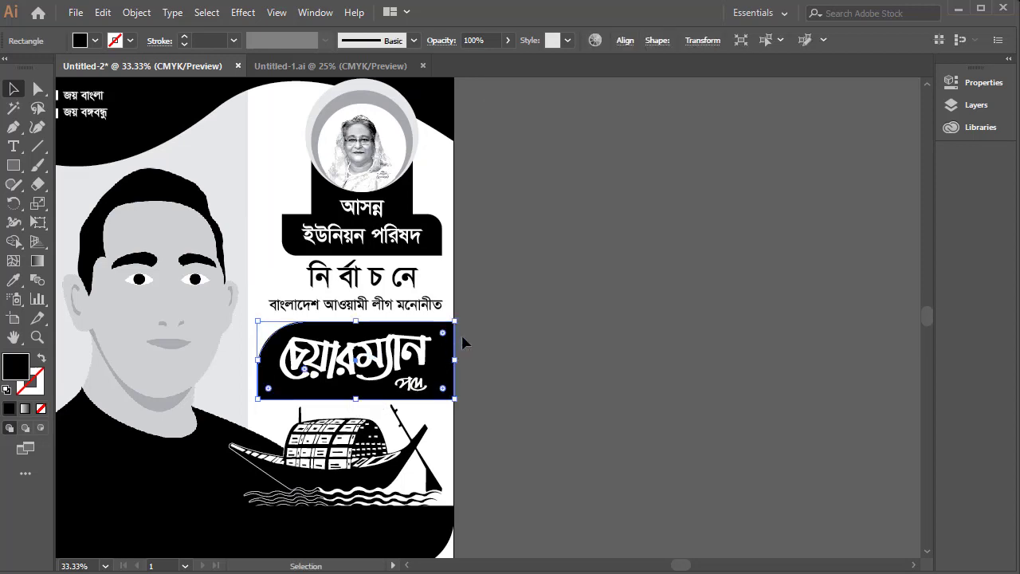
left_click(405, 385, "shift")
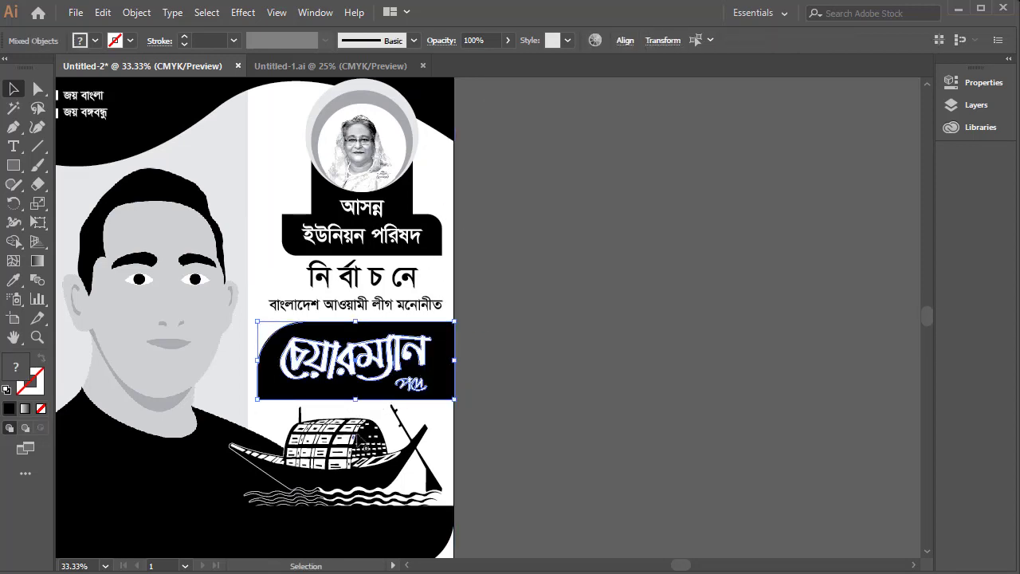
left_click_drag(356, 399, 384, 354)
Raise the boat symbol and the bottom black band higher on the poster.
left_click_drag(339, 460, 396, 267)
left_click(618, 420)
left_click_drag(337, 376, 423, 368)
left_click(639, 337)
key("ctrl+minus")
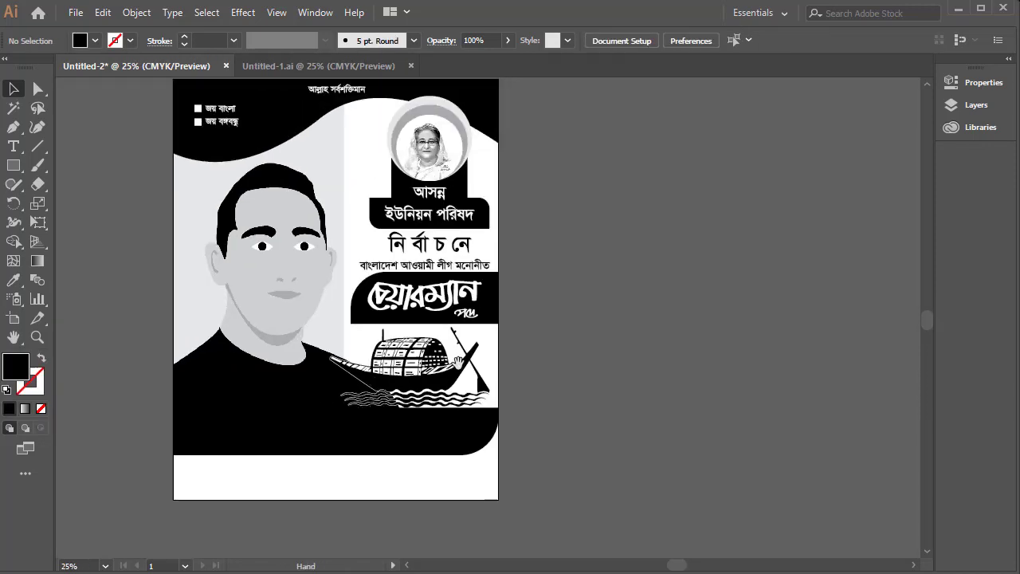
mouse_move(327, 394)
left_mouse_down()
mouse_move(325, 445)
mouse_move(371, 418)
mouse_move(343, 336)
left_mouse_up()
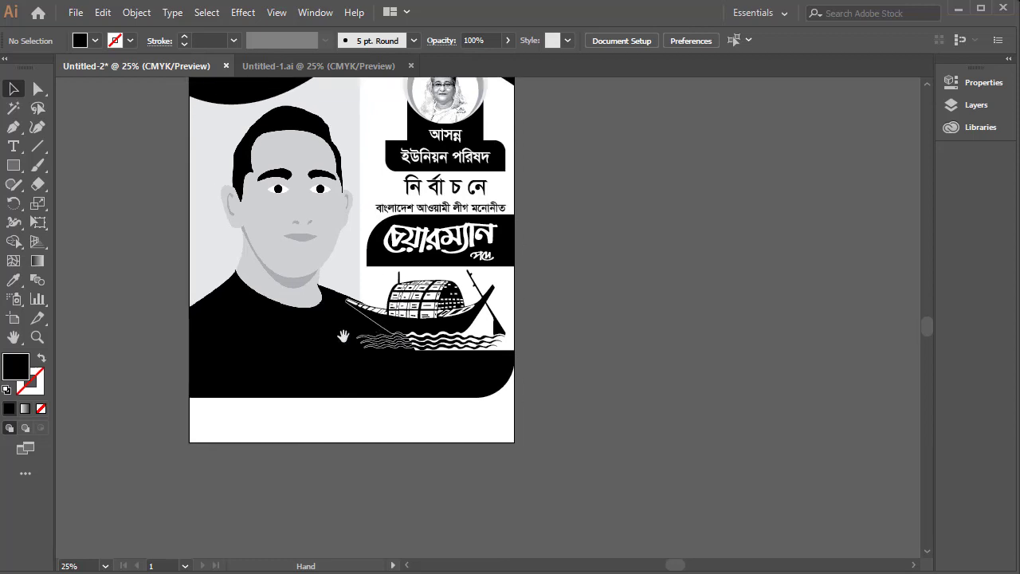
Add the candidate's name as text, scale it to about 160 pt and place it on the black band.
left_click(14, 147)
left_click(194, 495)
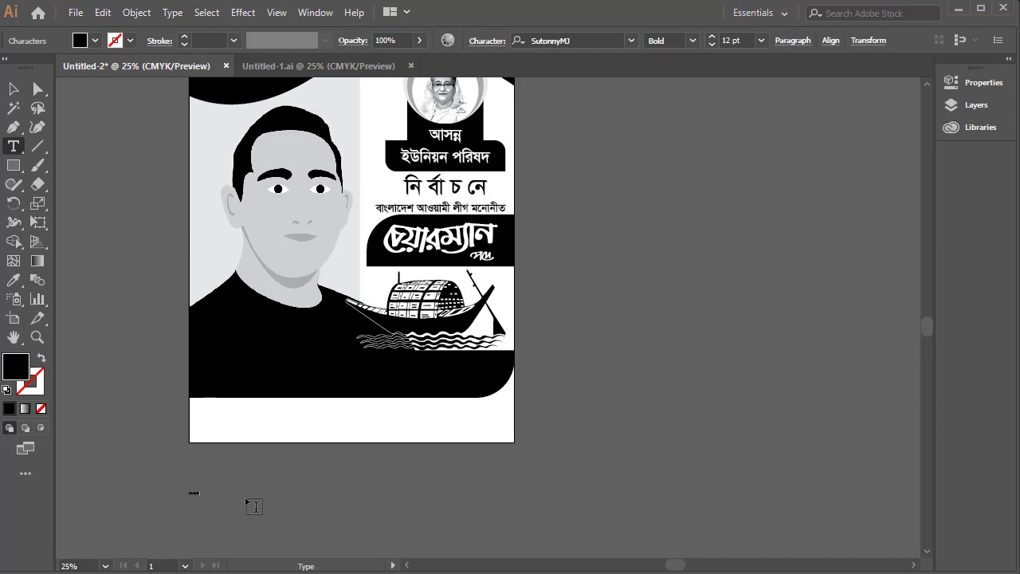
key("Escape")
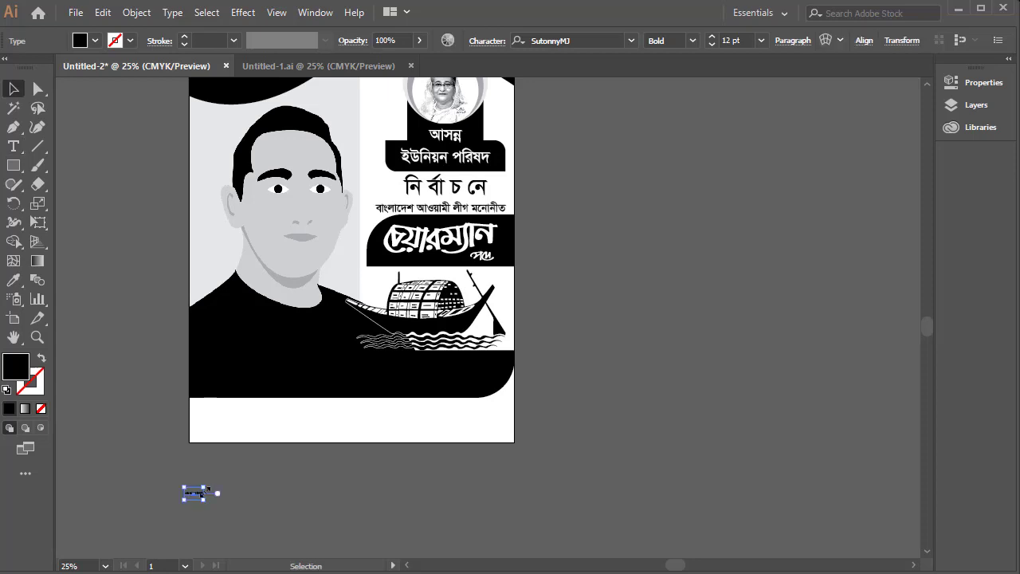
left_click_drag(206, 500, 319, 479)
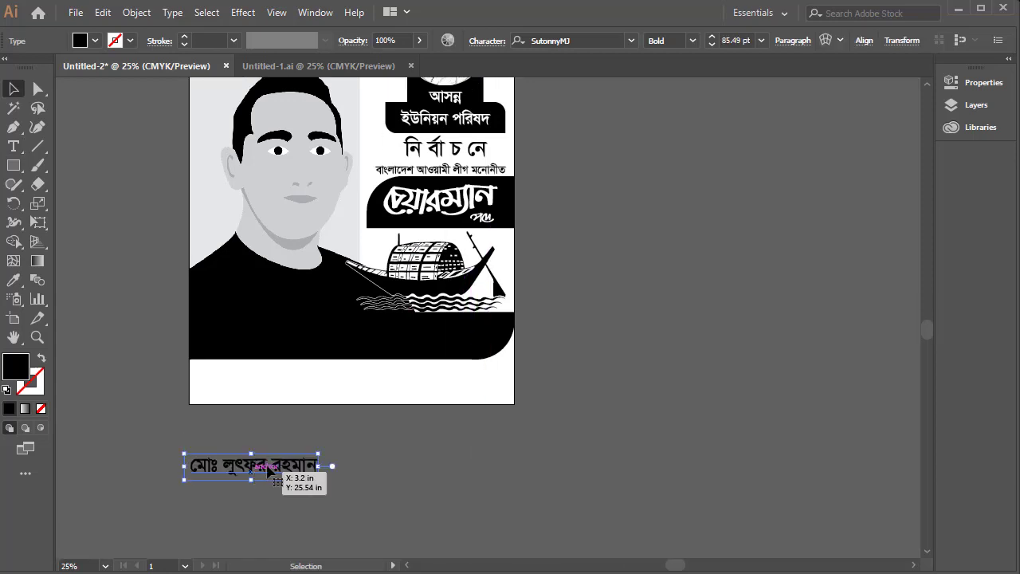
double_click(226, 468)
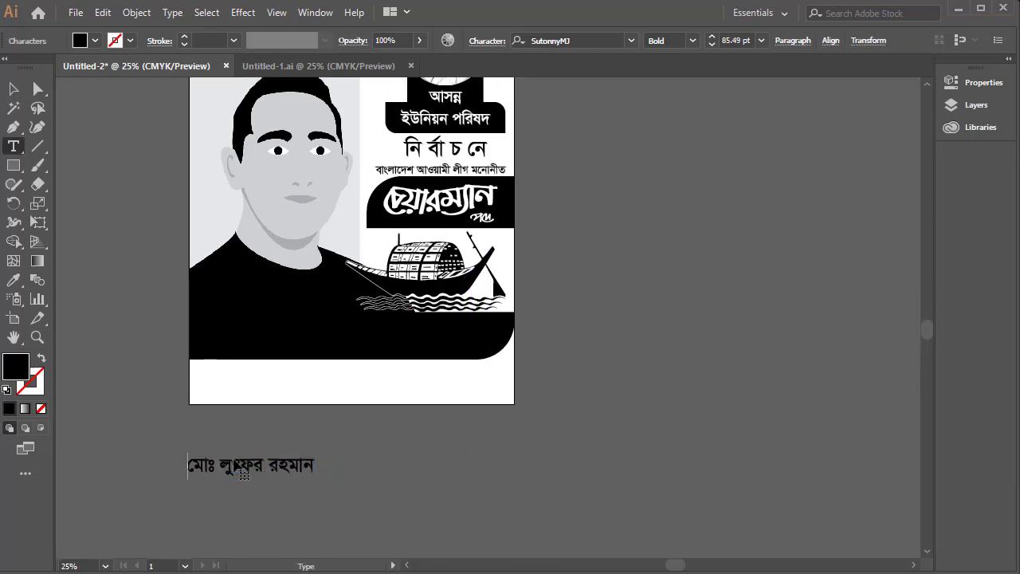
key("Escape")
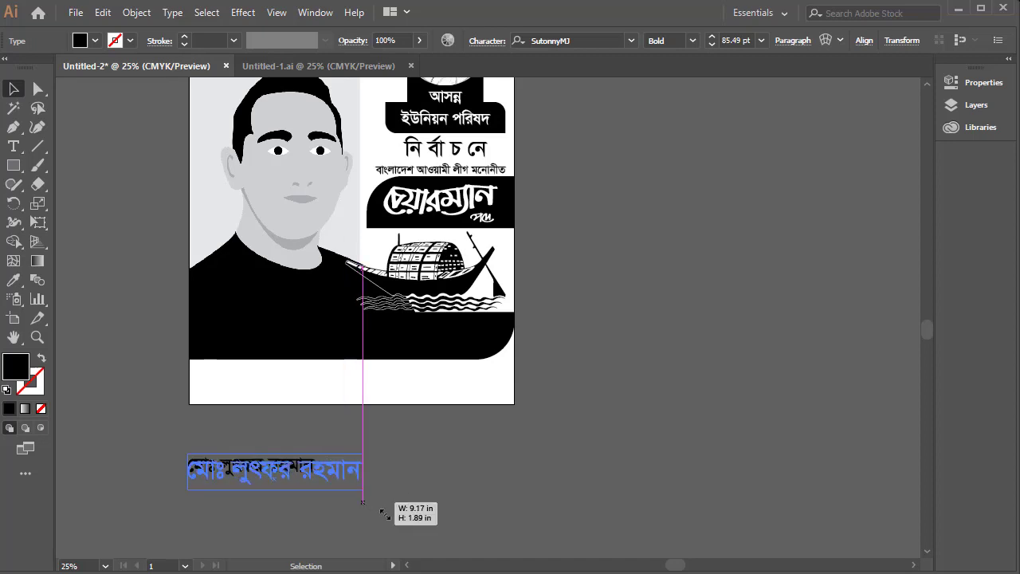
left_click_drag(320, 480, 428, 502)
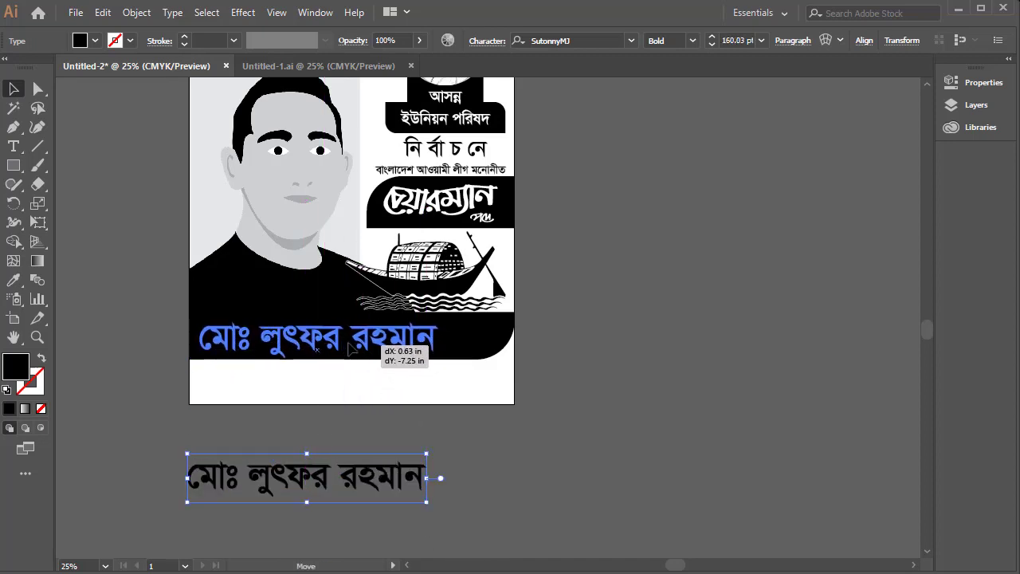
left_click_drag(356, 351, 357, 353)
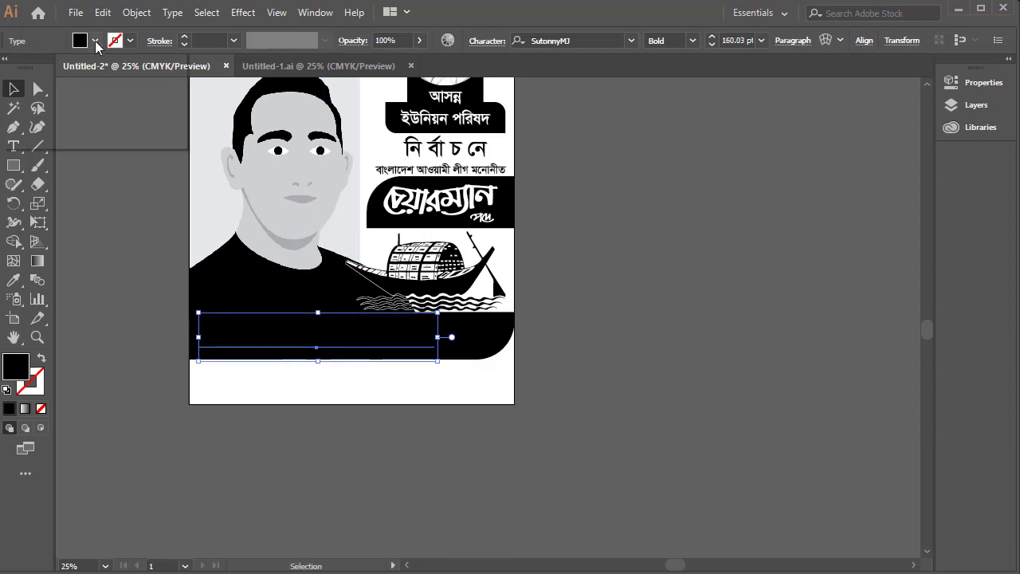
Make the name text white and enlarge it slightly to fill the band.
left_click(95, 41)
left_click(33, 67)
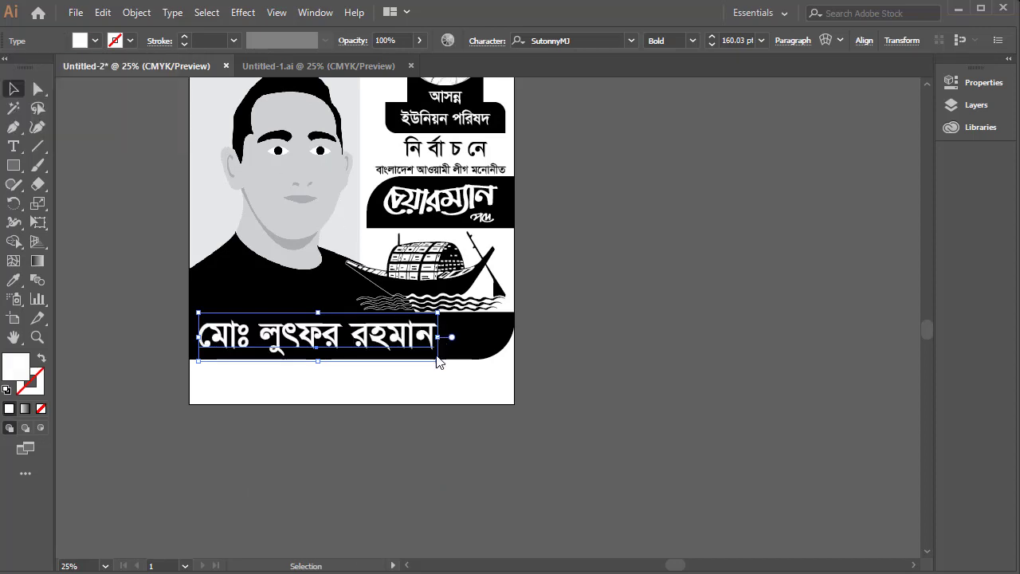
left_click(478, 295)
left_click(560, 326)
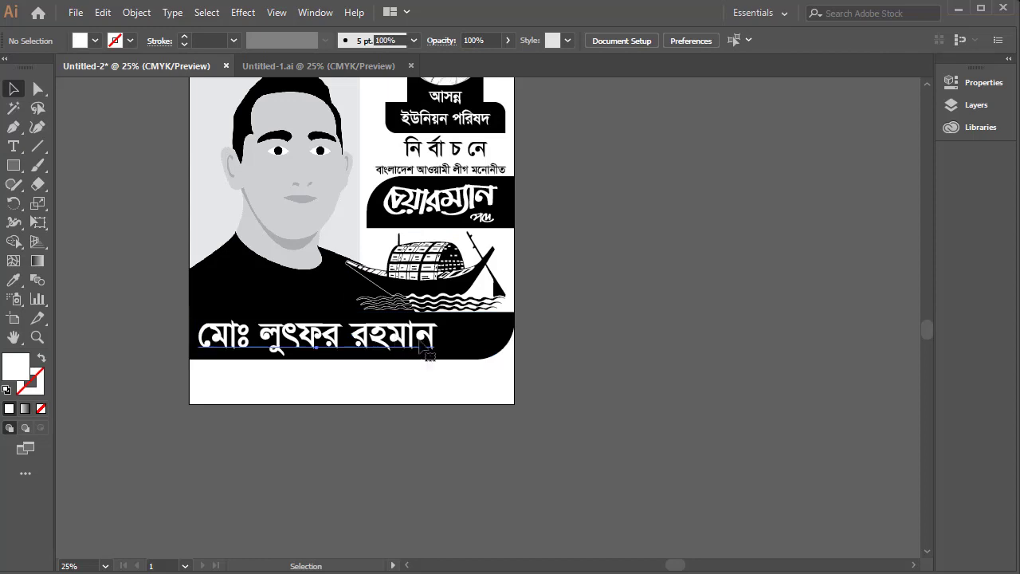
left_click(439, 361)
left_click_drag(443, 361, 461, 365)
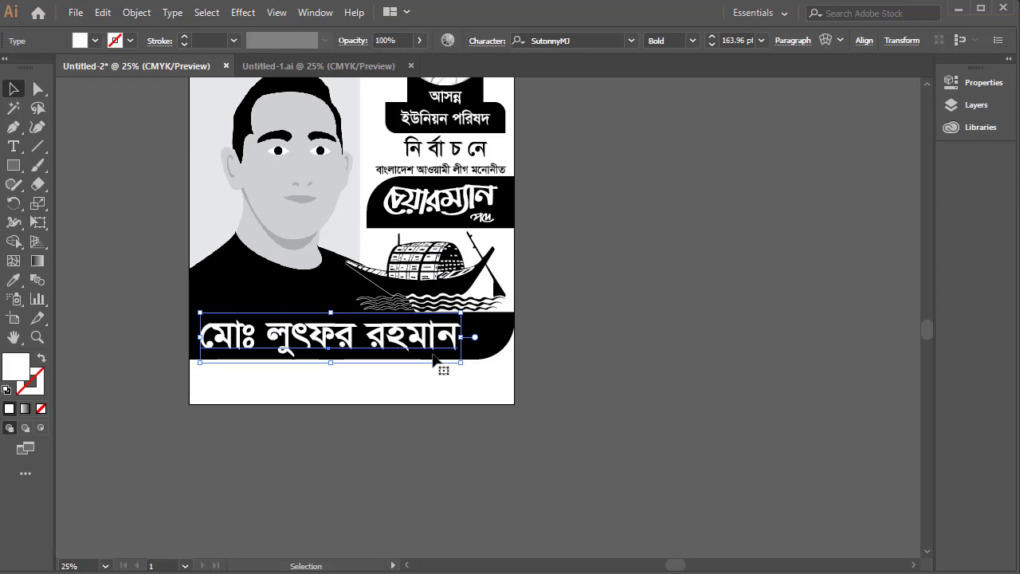
left_click(673, 332)
Draw a small square on the pasteboard beside the poster.
key("ctrl+minus")
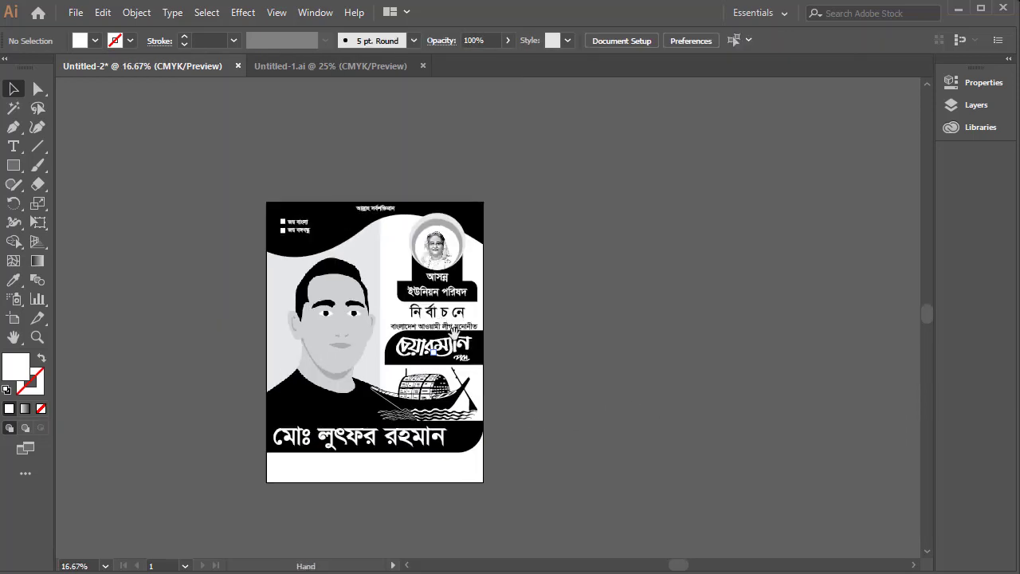
left_click_drag(465, 313, 437, 273)
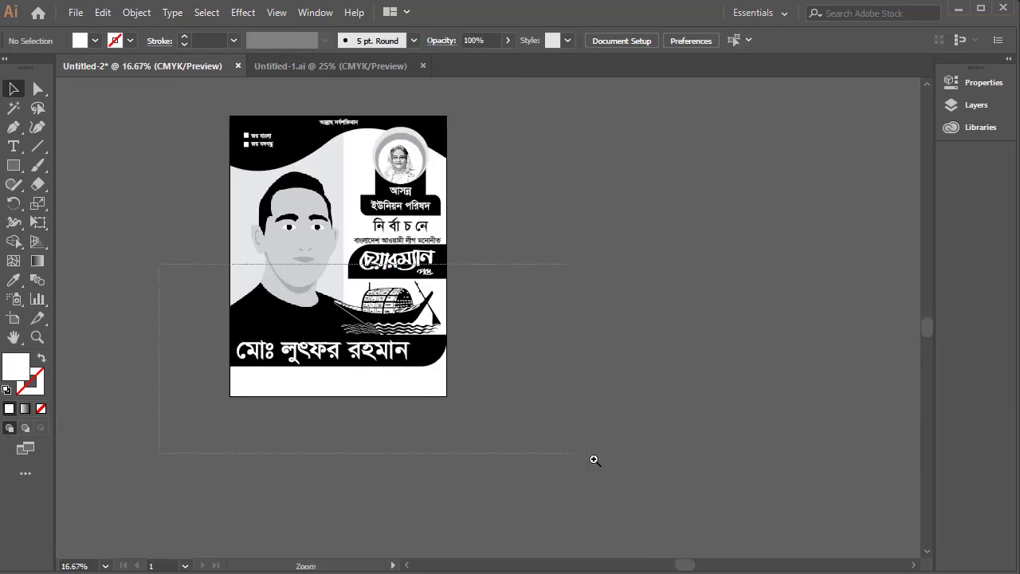
scroll(576, 407, "up", 3)
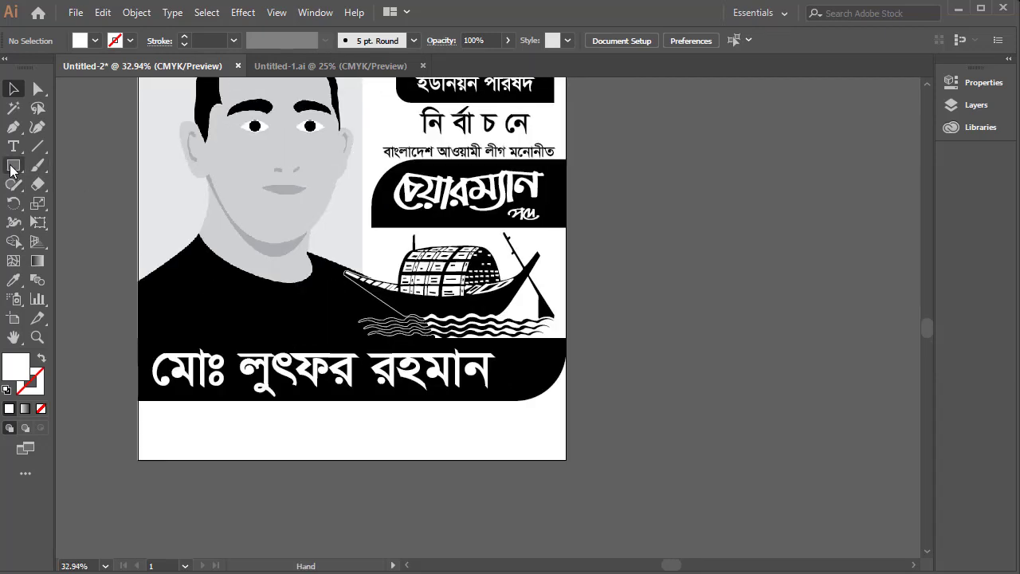
left_click(14, 167)
left_click_drag(673, 244, 730, 301)
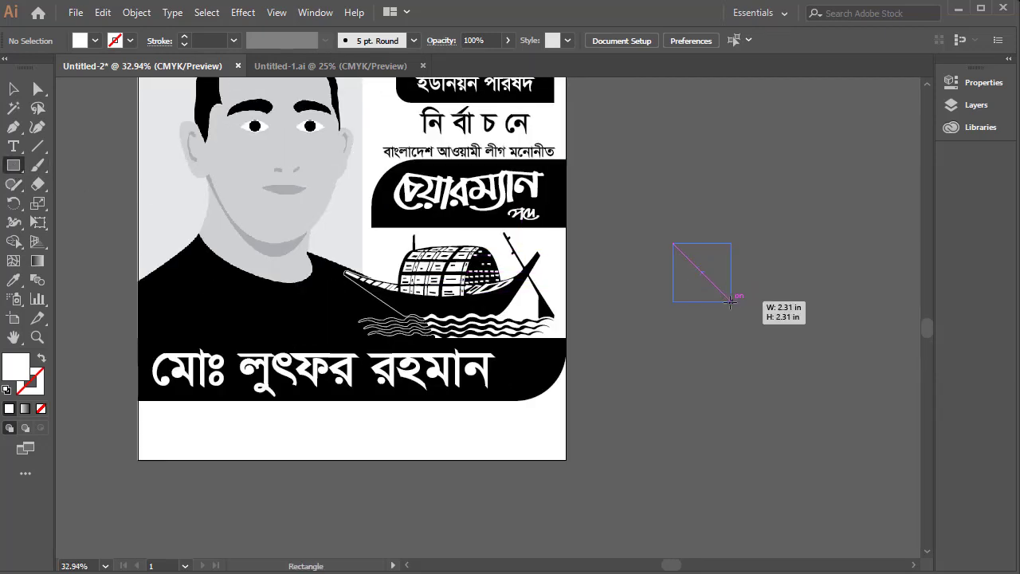
key("v")
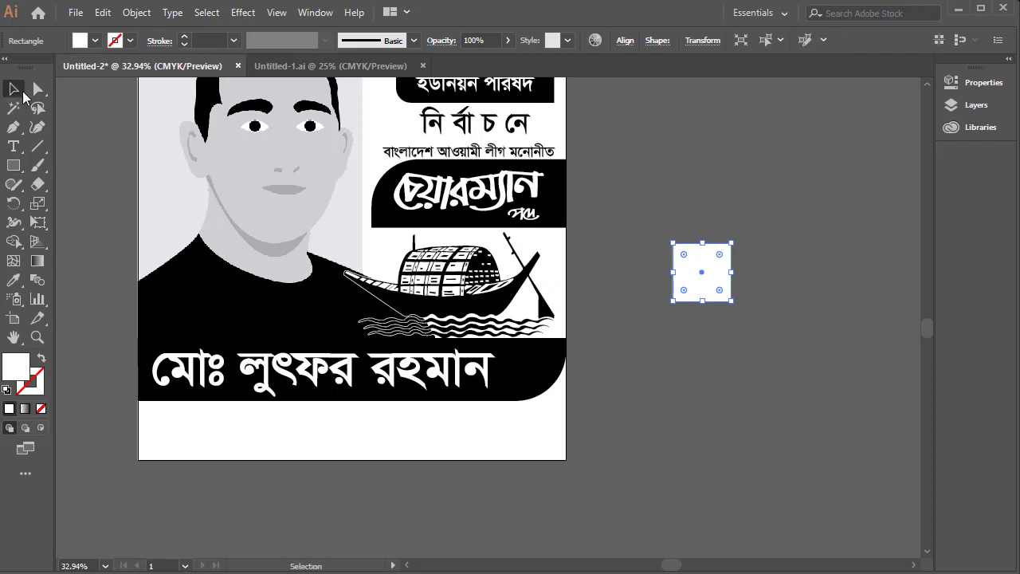
key("a")
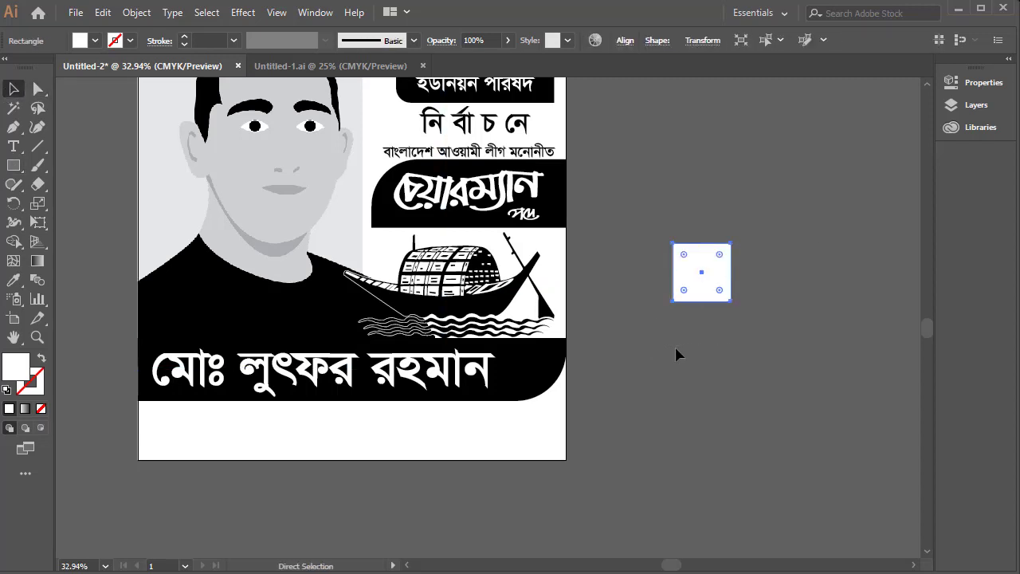
key("v")
Rotate a 45° copy over the square and move the resulting star to the name banner's right end.
mouse_move(735, 237)
left_mouse_down()
mouse_move(757, 288)
mouse_move(702, 275)
mouse_move(523, 371)
left_mouse_up()
left_click(795, 236)
left_click(743, 279)
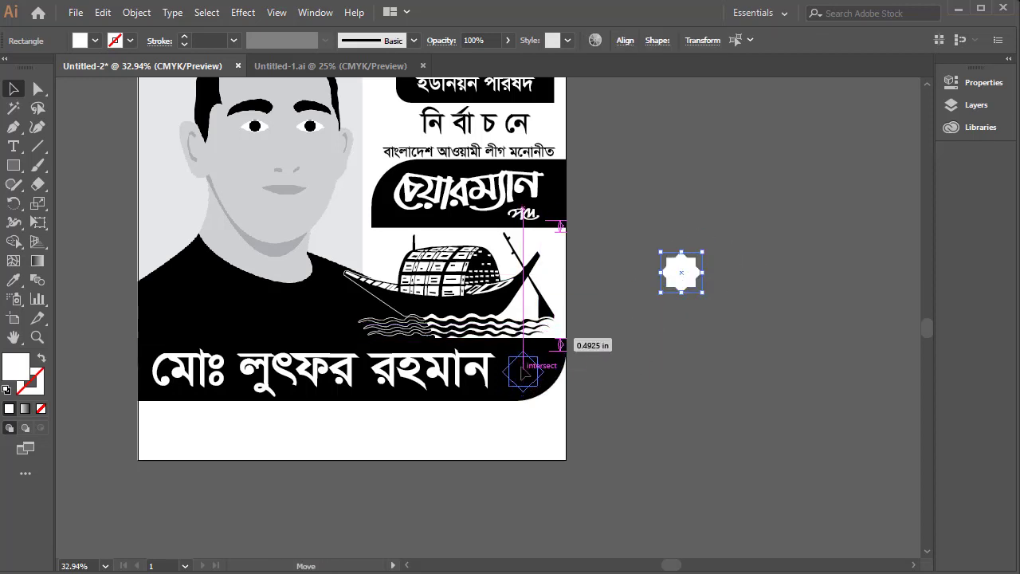
left_click_drag(523, 371, 523, 371)
left_click(714, 279)
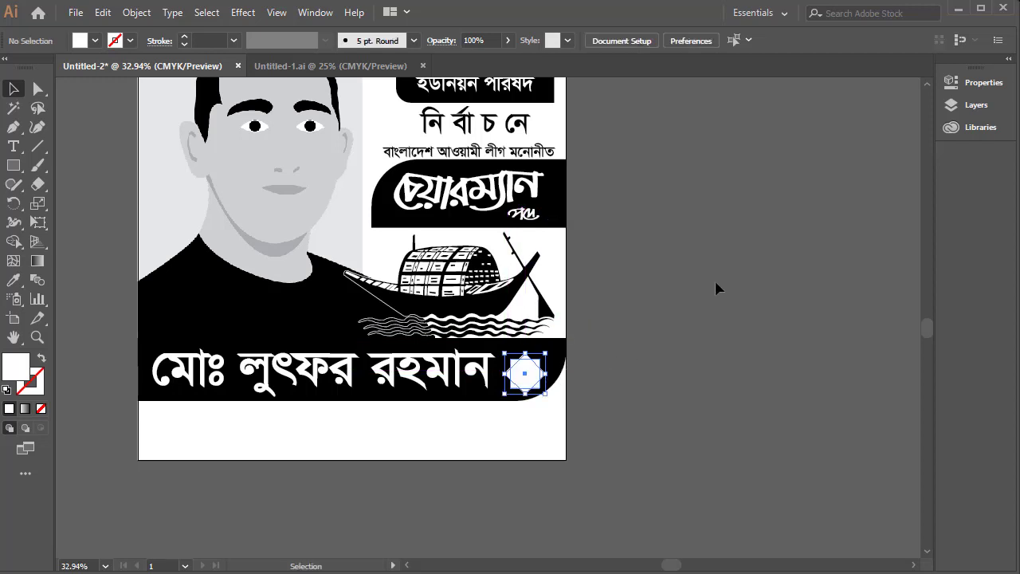
left_click(12, 146)
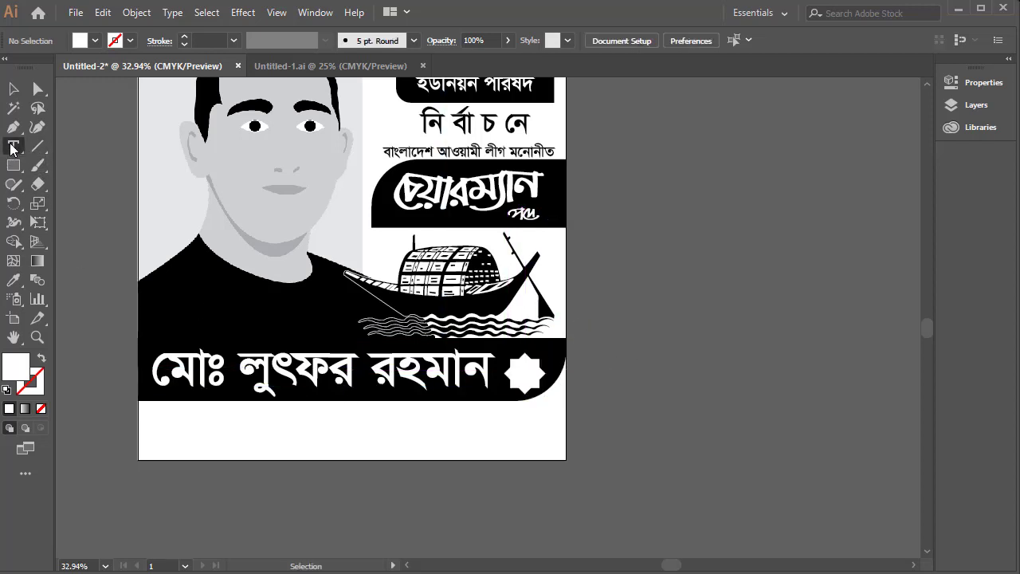
Add the text কে and enlarge it to about 93.6 pt.
left_click(601, 313)
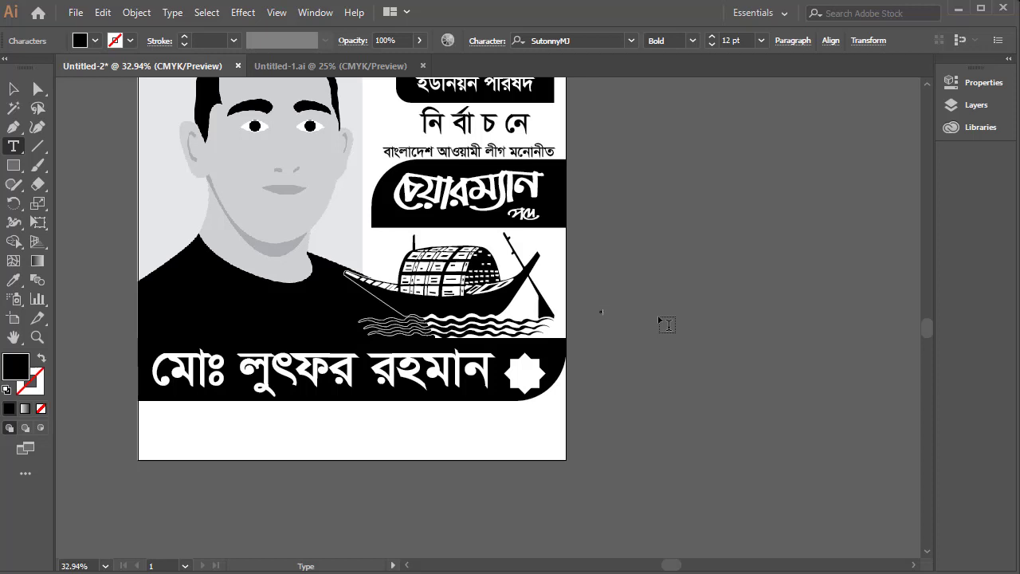
key("Escape")
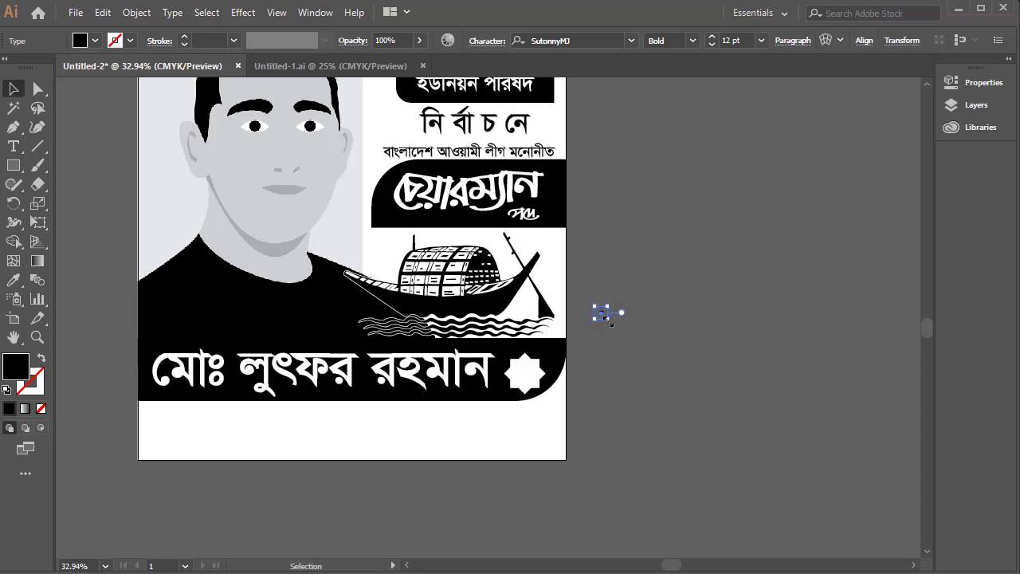
mouse_move(607, 320)
left_mouse_down()
mouse_move(636, 347)
mouse_move(526, 382)
left_mouse_up()
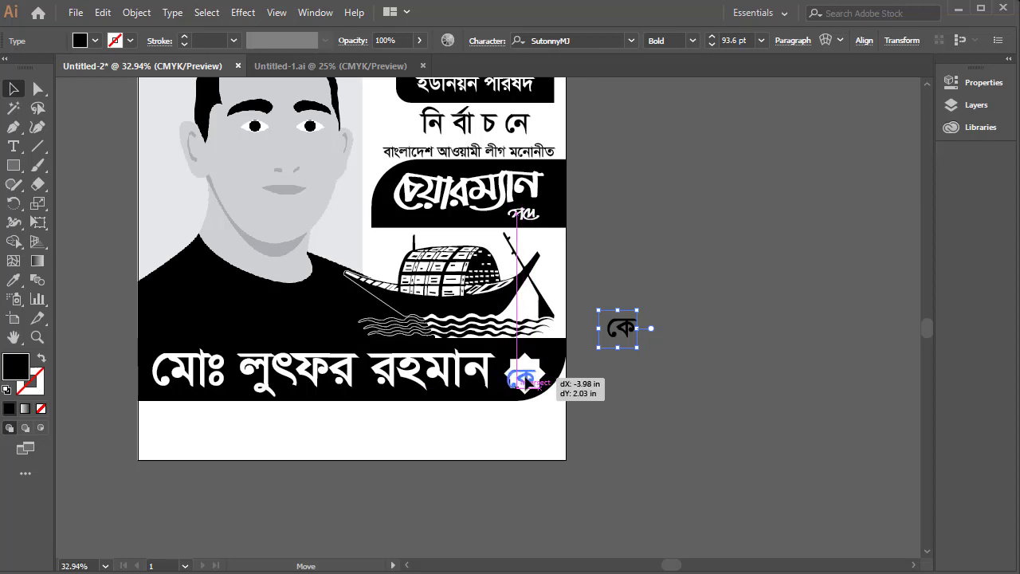
Centre the কে text inside the white star and shrink it to fit.
left_click_drag(526, 382, 514, 369)
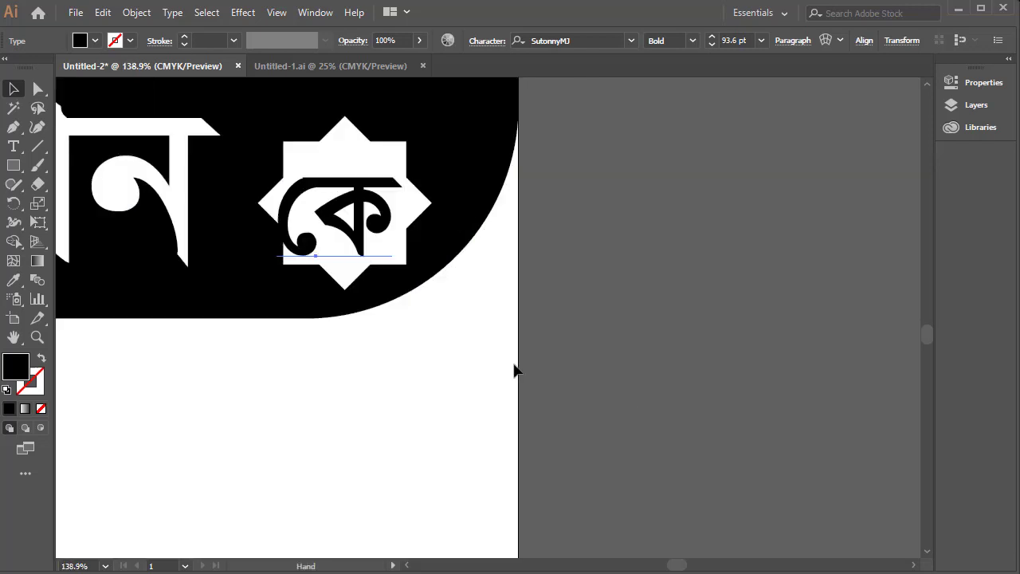
left_click_drag(329, 210, 335, 202)
left_click_drag(406, 291, 402, 280)
left_click_drag(402, 132, 392, 142)
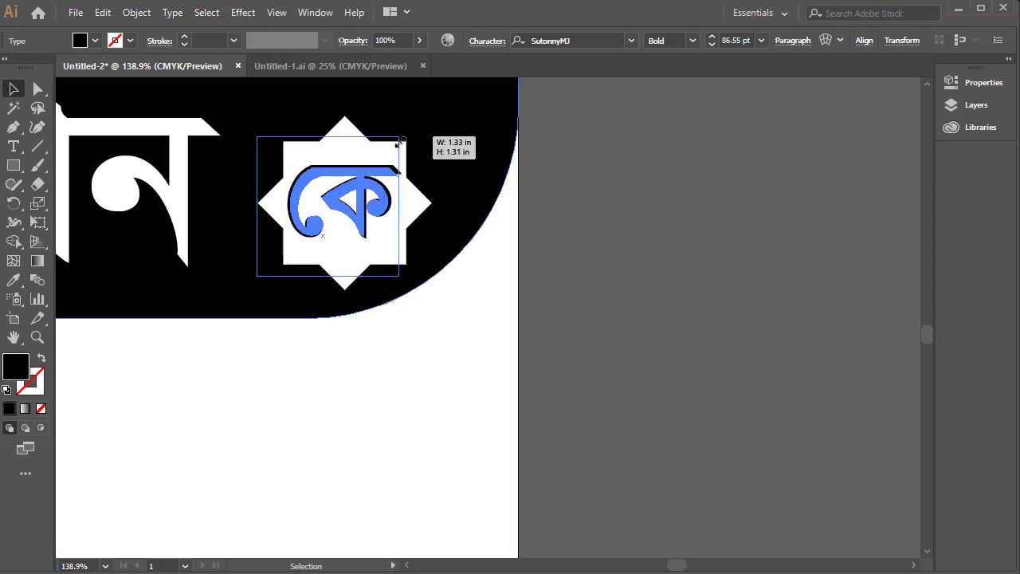
scroll(494, 293, "down", 1)
scroll(493, 292, "down", 2)
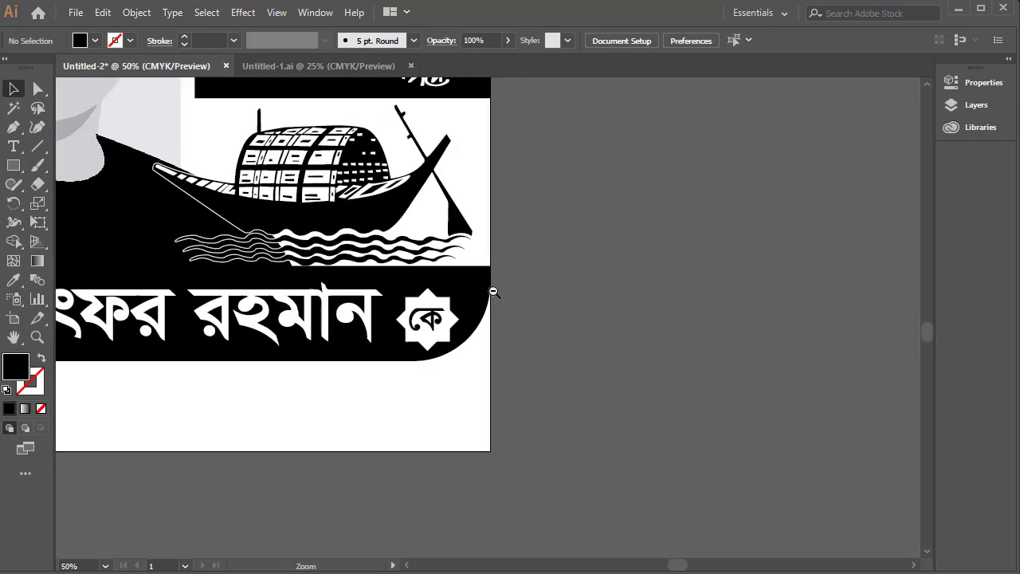
scroll(498, 302, "down", 1)
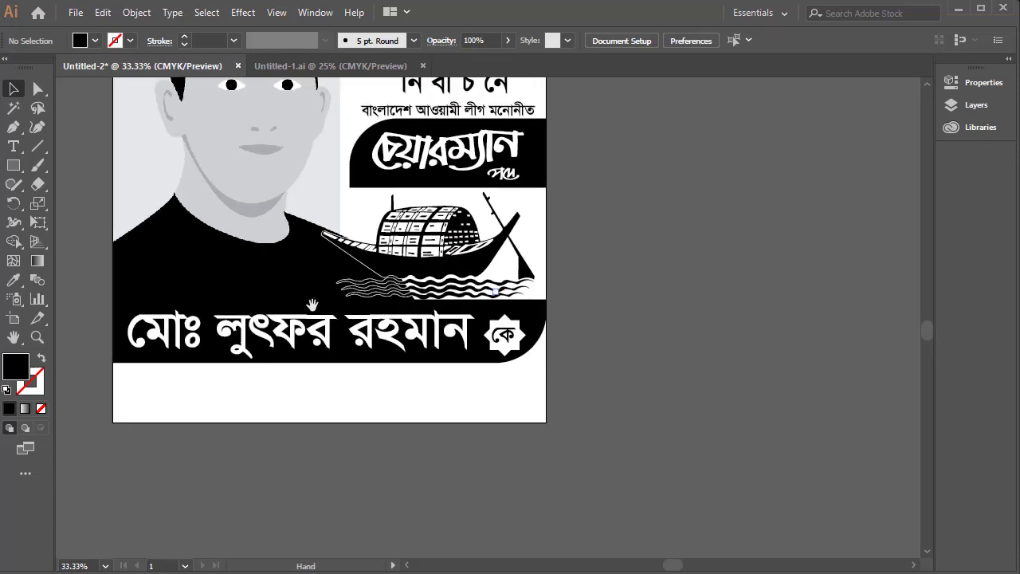
mouse_move(312, 305)
left_mouse_down()
mouse_move(351, 264)
mouse_move(363, 268)
left_mouse_up()
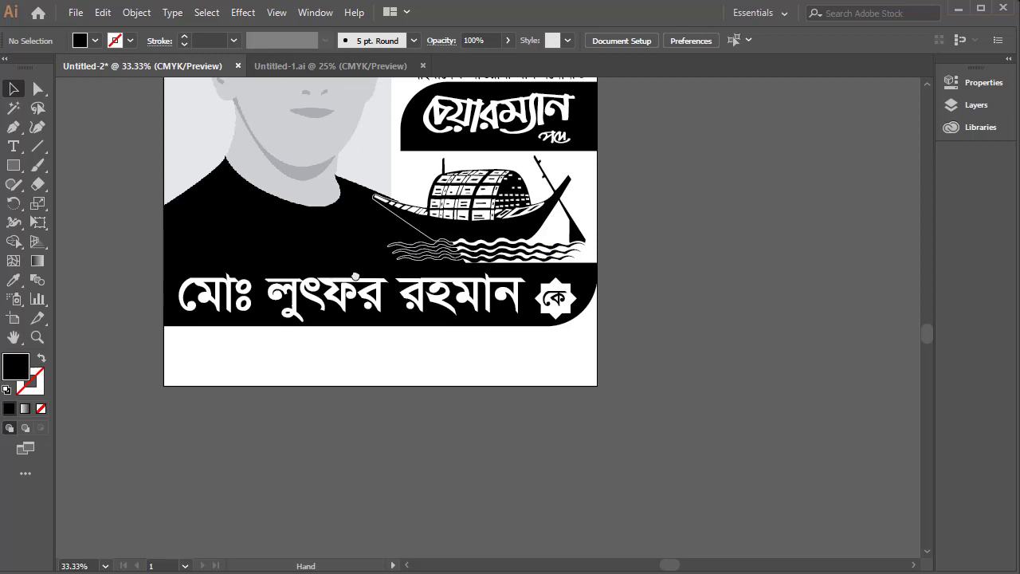
Add the label নৌকা মার্কায় below the poster at about 94.74 pt.
left_click(11, 150)
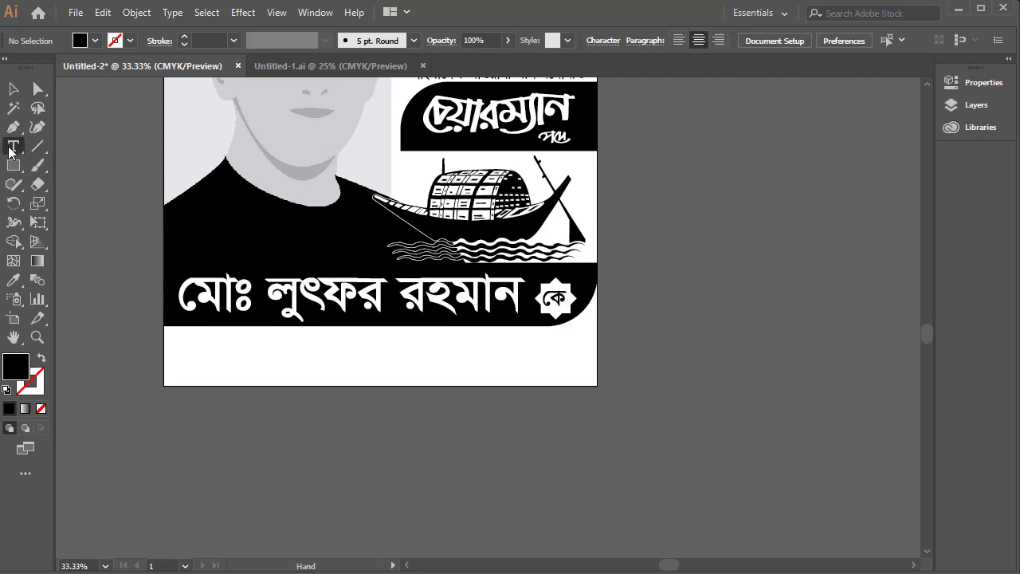
left_click(184, 438)
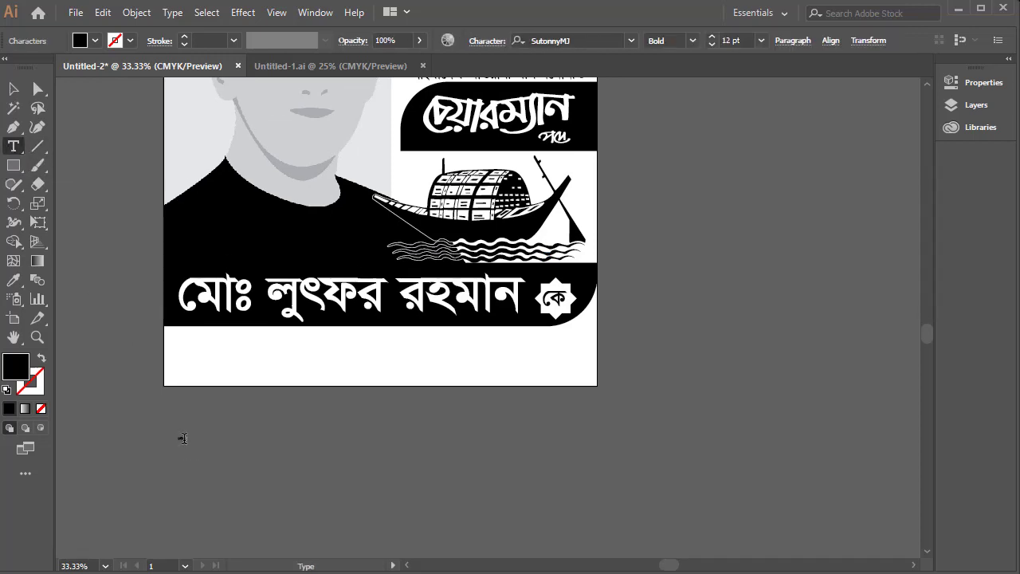
key("Escape")
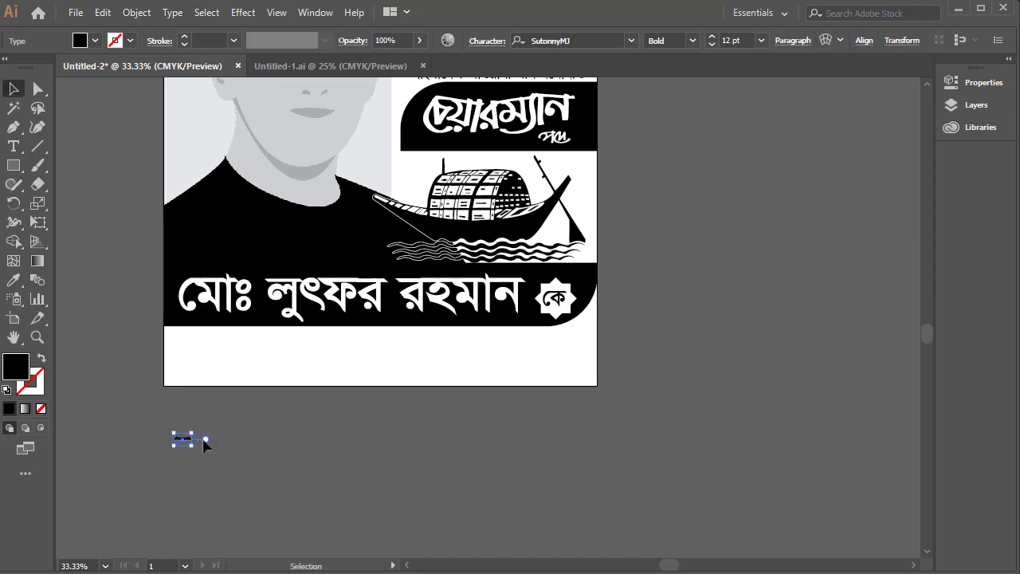
left_click_drag(192, 444, 342, 531)
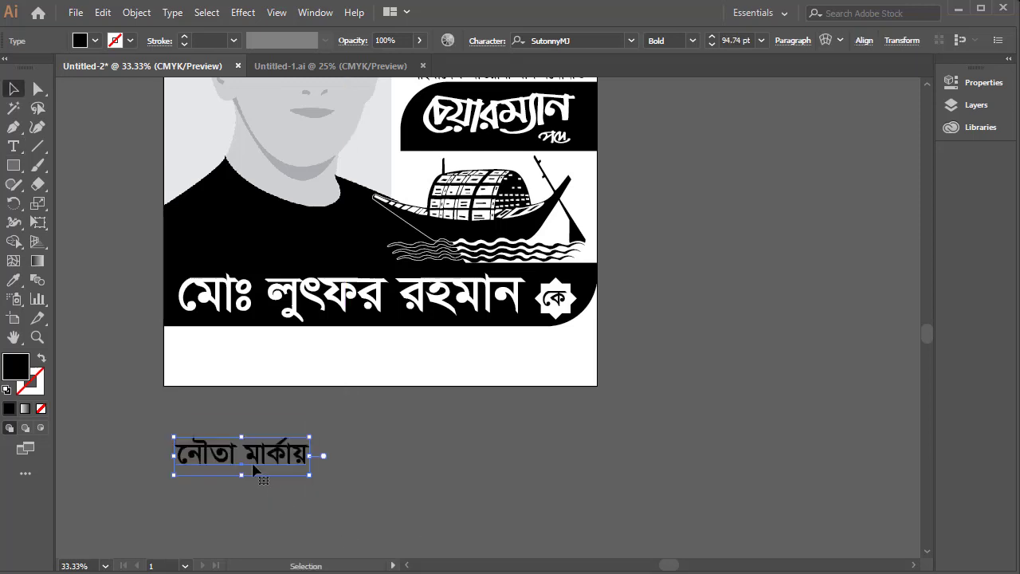
Correct the typo in নৌকা মার্কায় and move the label beneath the name banner.
key("t")
key("BackSpace")
type("ক")
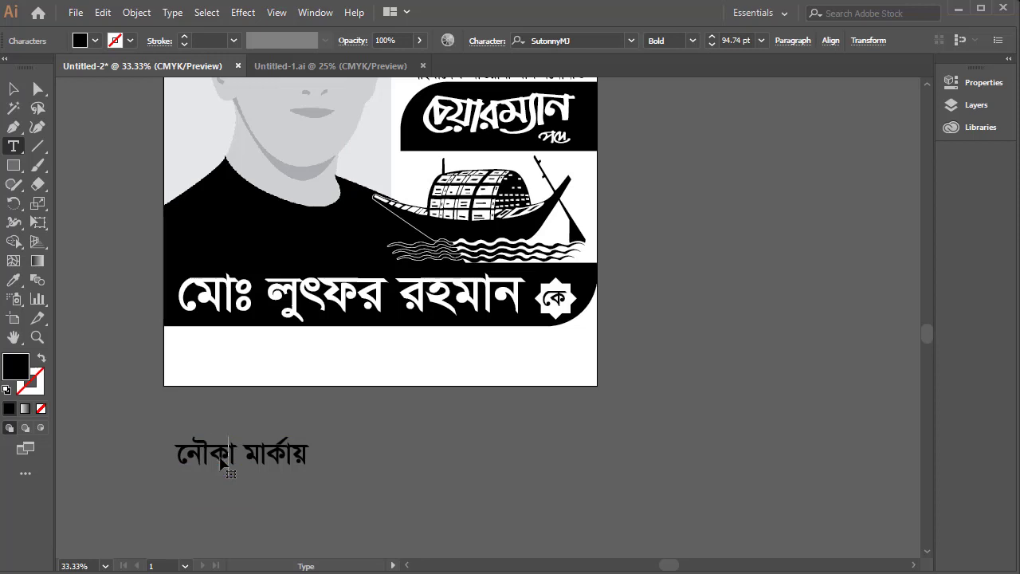
key("shift+Left")
key("shift+Left")
key("shift+Left")
key("Left")
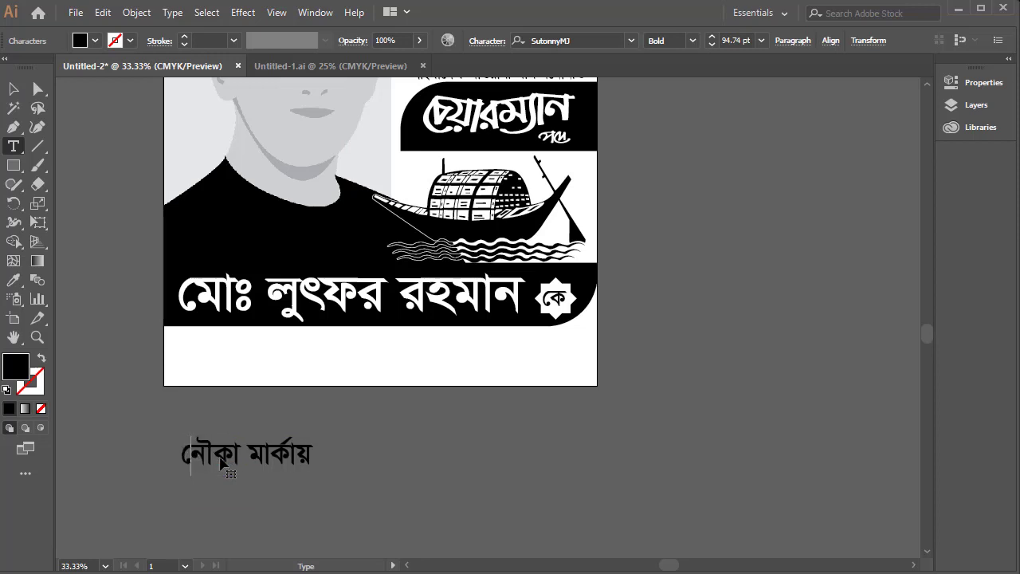
key("BackSpace")
key("Escape")
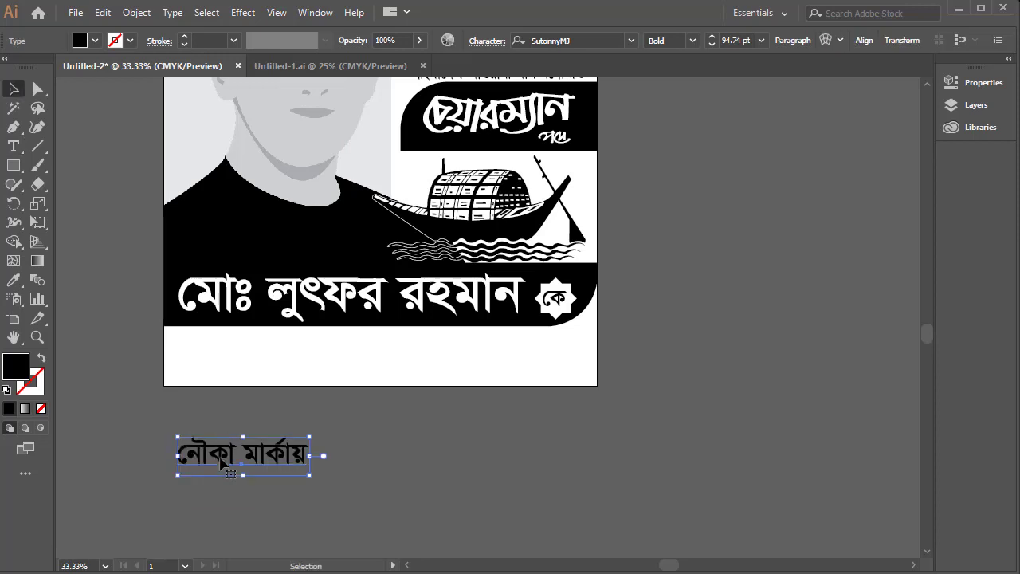
left_click_drag(220, 462, 211, 361)
left_click(340, 439)
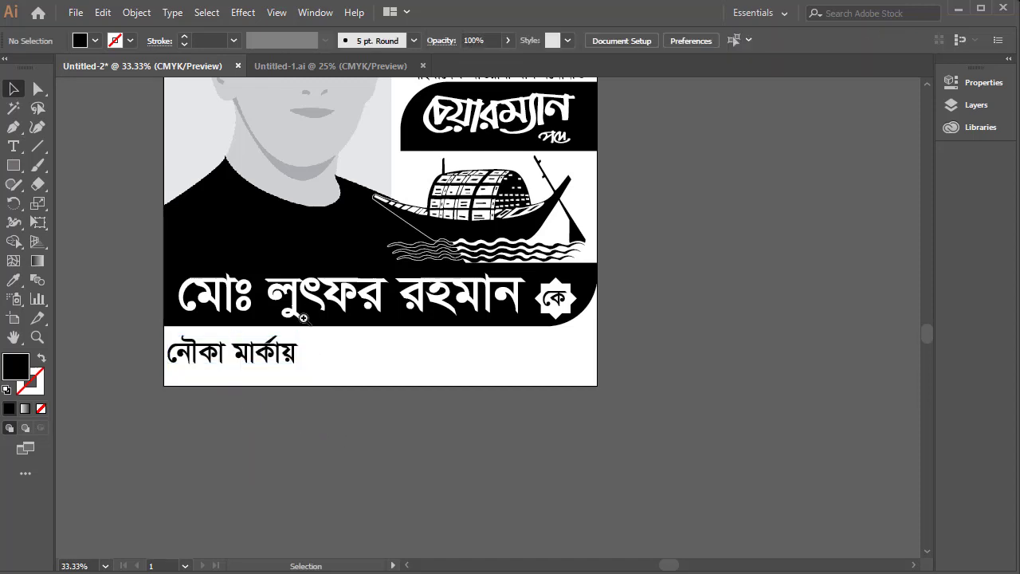
key("ctrl+=")
Make a smaller copy of the black name banner as a strip under the নৌকা মার্কায় label.
mouse_move(365, 398)
left_mouse_down()
mouse_move(424, 398)
mouse_move(385, 399)
left_mouse_up()
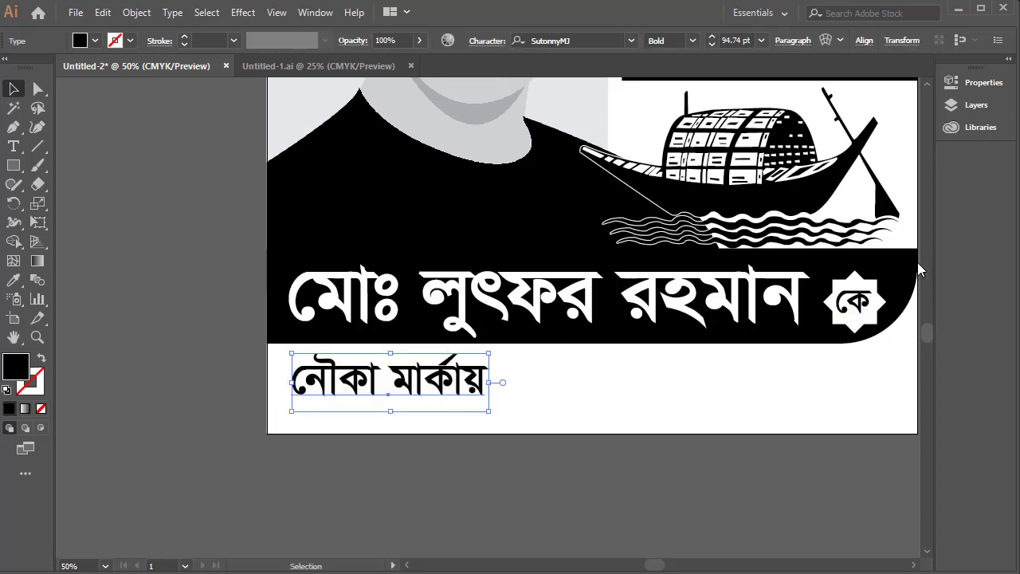
mouse_move(833, 298)
left_mouse_down()
mouse_move(673, 347)
mouse_move(646, 367)
mouse_move(646, 440)
mouse_move(165, 420)
left_mouse_up()
left_click_drag(84, 382, 291, 382)
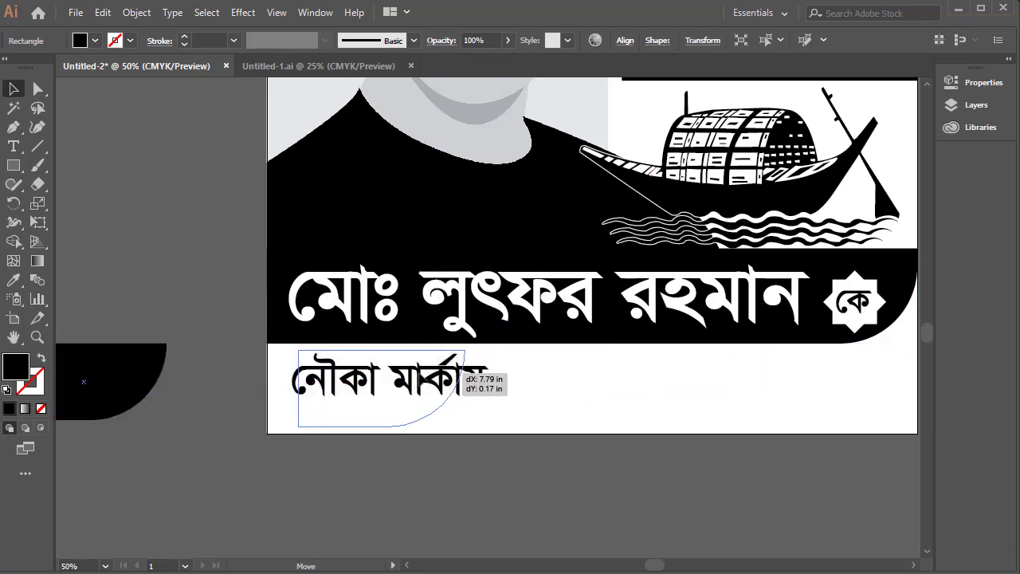
mouse_move(362, 378)
left_mouse_down()
mouse_move(520, 384)
mouse_move(522, 374)
left_mouse_up()
left_click(543, 486)
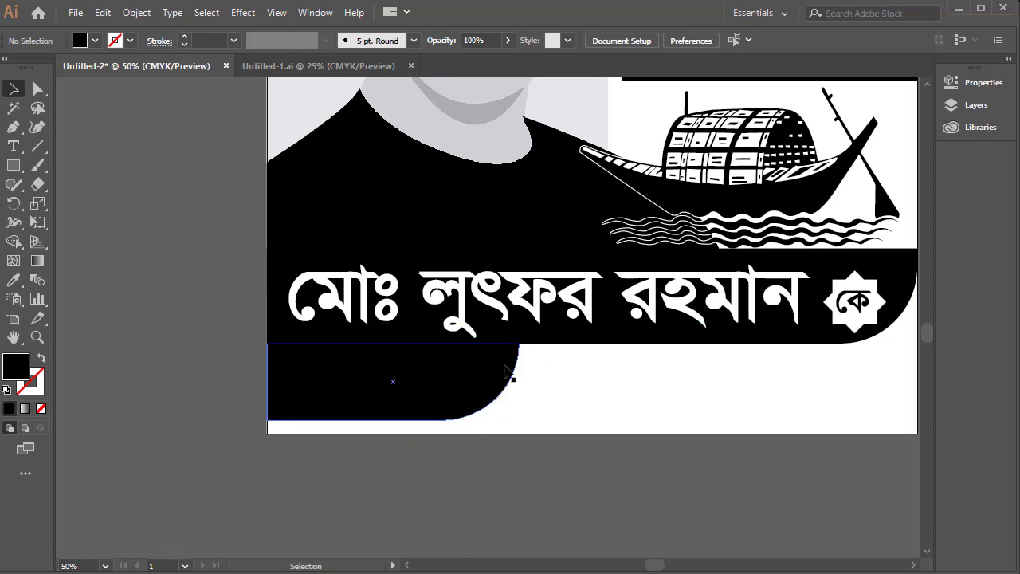
left_click(383, 355)
left_click_drag(393, 344, 393, 357)
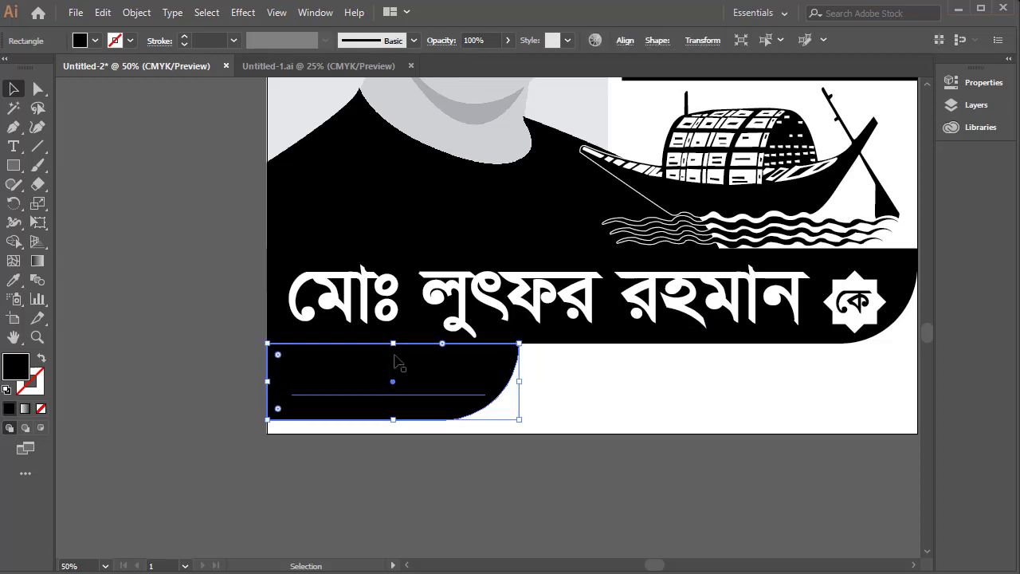
left_click_drag(512, 387, 488, 387)
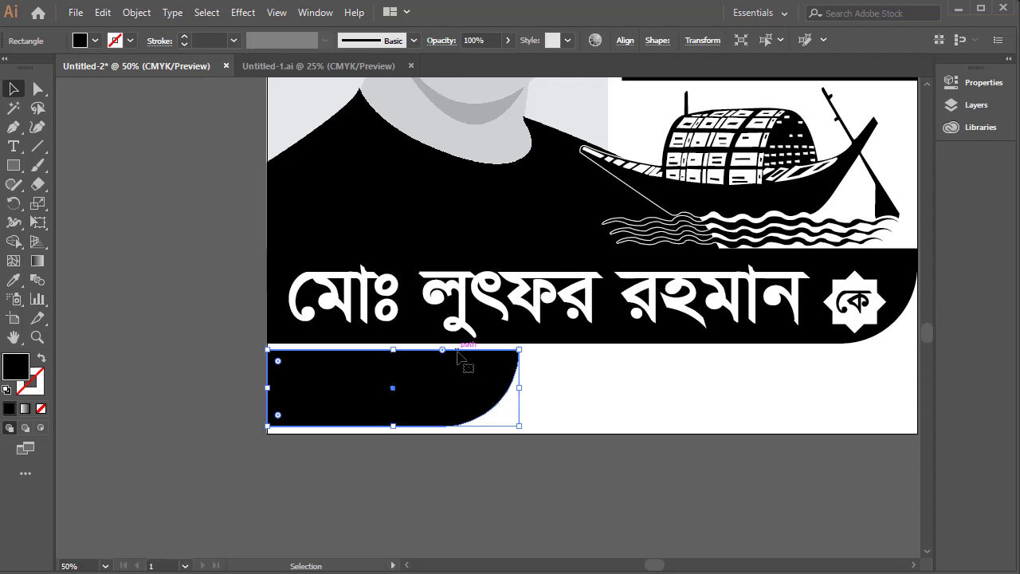
Send the black strip and white background to the back, behind the নৌকা মার্কায় label.
left_click(435, 395)
left_click_drag(501, 455, 354, 351)
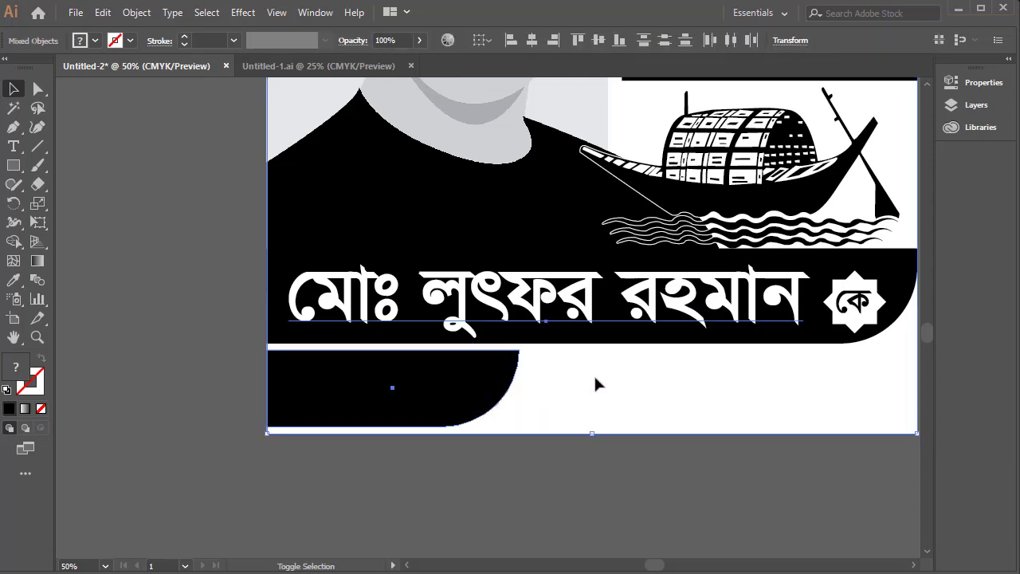
left_click(502, 391)
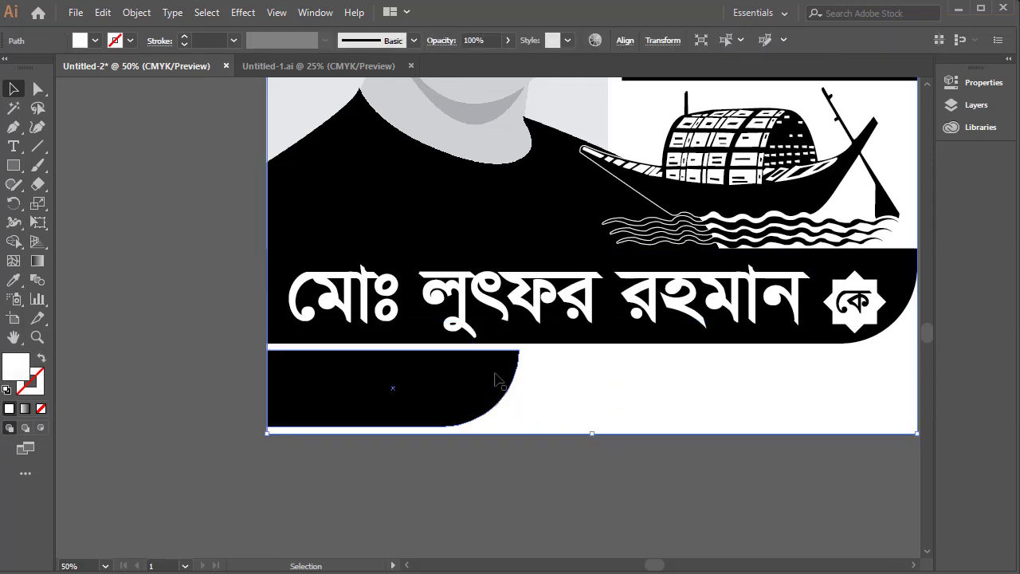
left_click(498, 387)
left_click(594, 401, "shift")
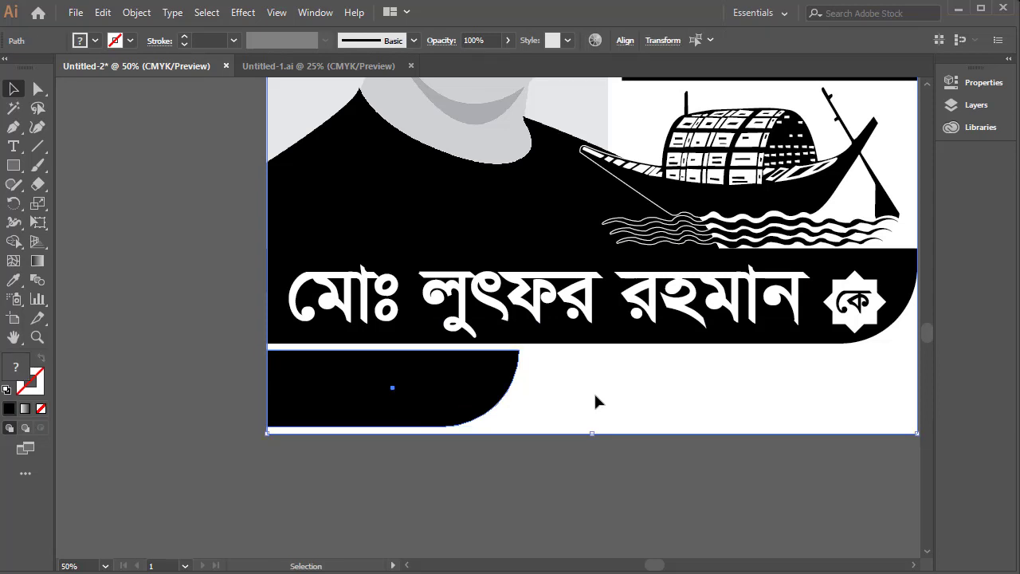
right_click(522, 380)
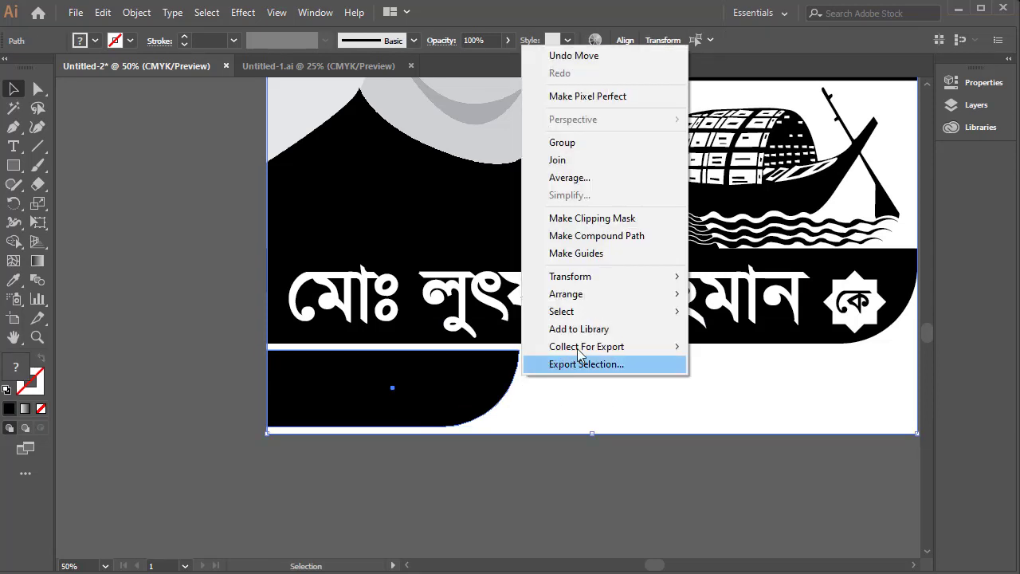
mouse_move(566, 294)
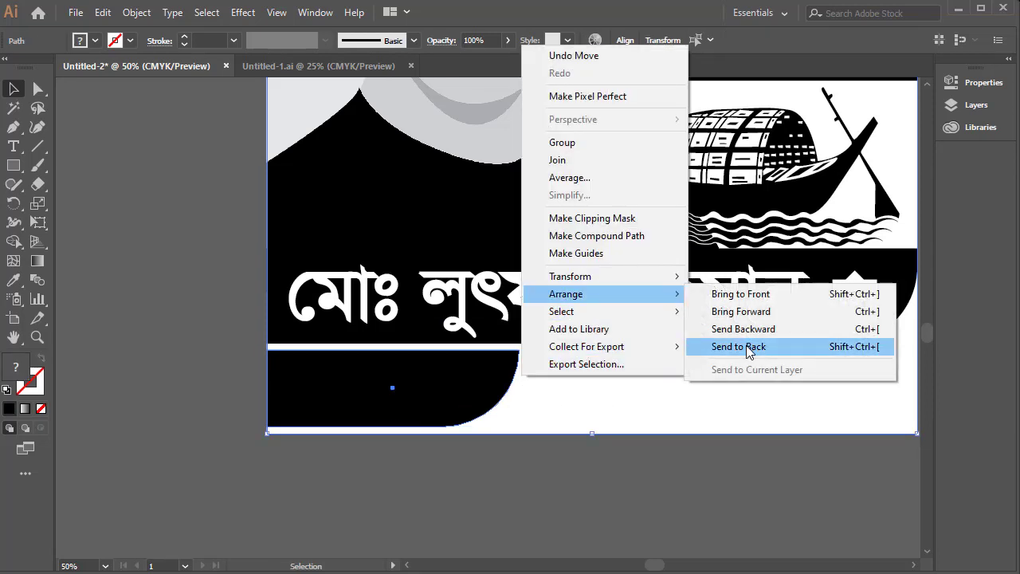
left_click(742, 344)
left_click(490, 497)
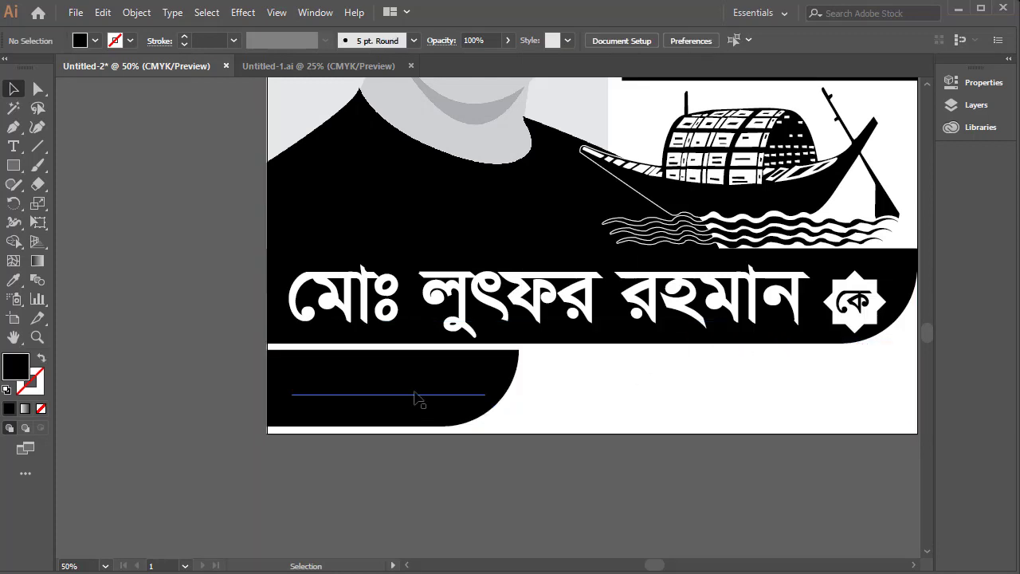
Make the নৌকা মার্কায় label text white.
left_click(375, 369)
left_click(95, 40)
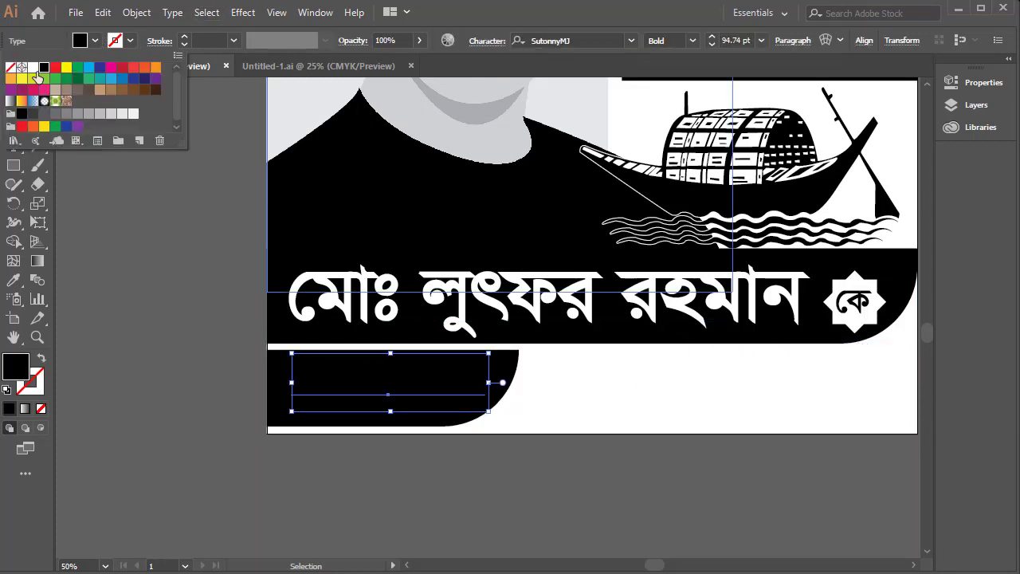
left_click(33, 70)
left_click(564, 489)
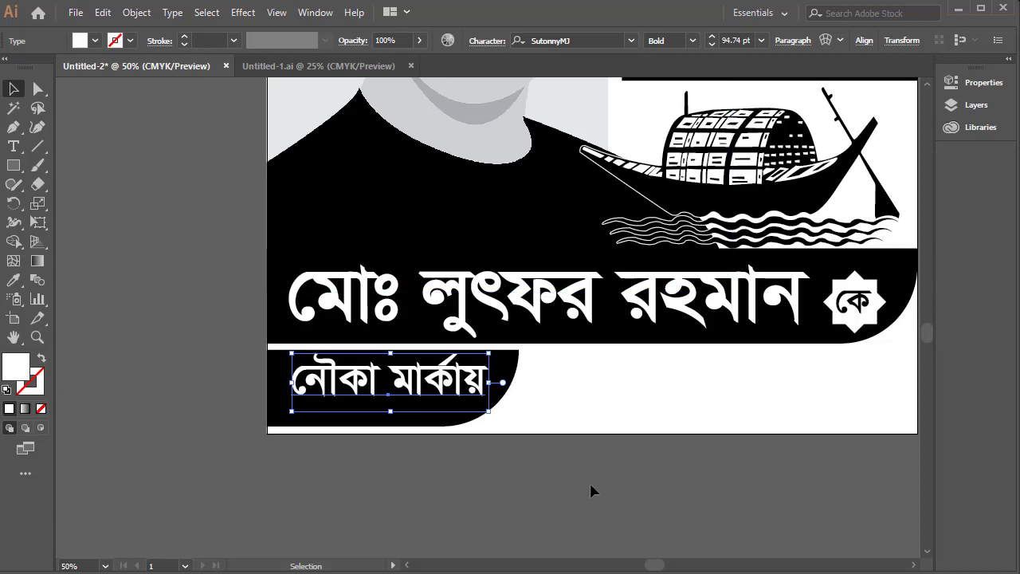
left_click(557, 364)
left_click(564, 342)
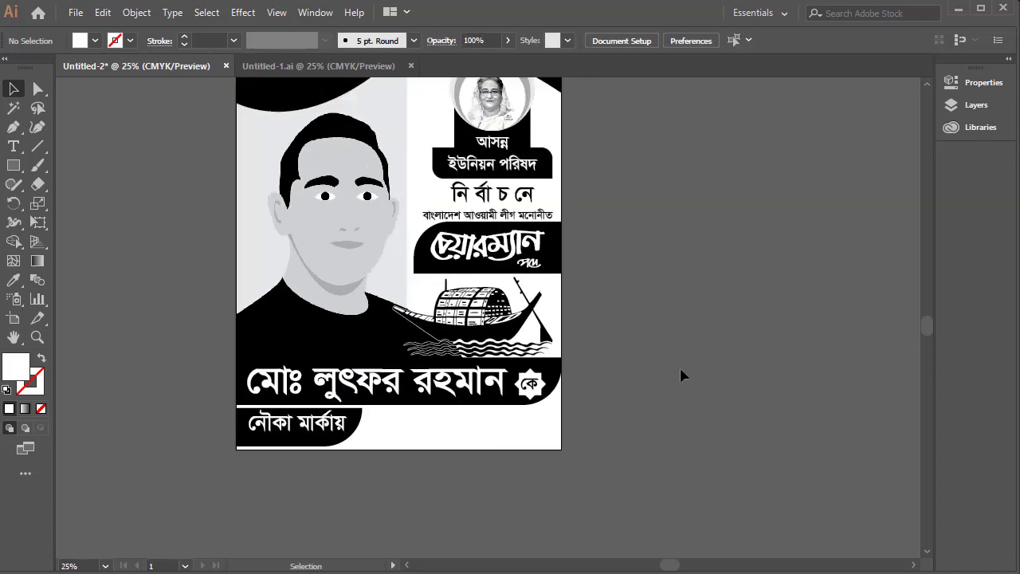
left_click(295, 422)
scroll(608, 427, "up", 3)
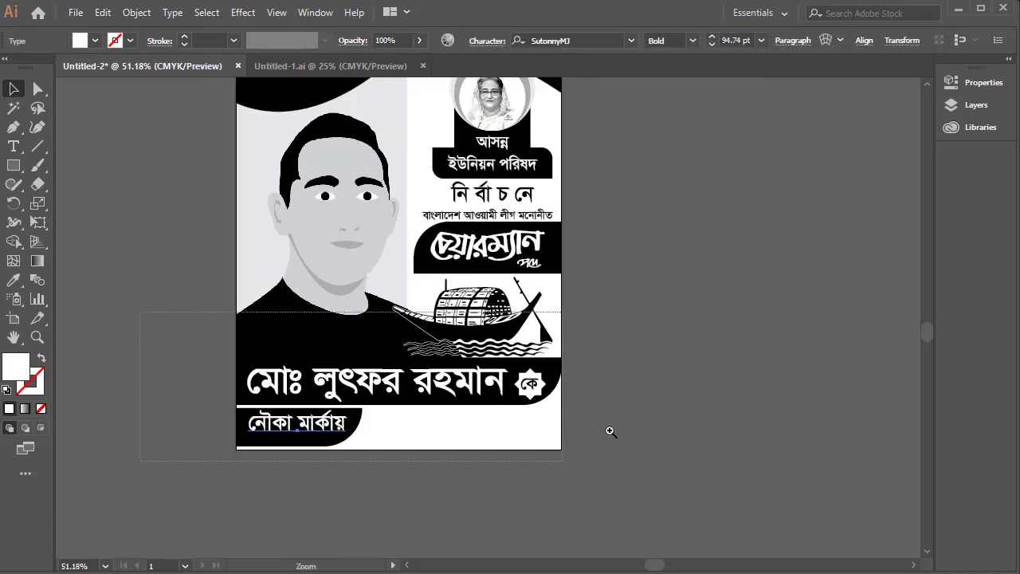
Enlarge the নৌকা মার্কায় label and stretch it with its black strip wider.
left_click_drag(482, 427, 486, 438)
left_click(499, 391, "shift")
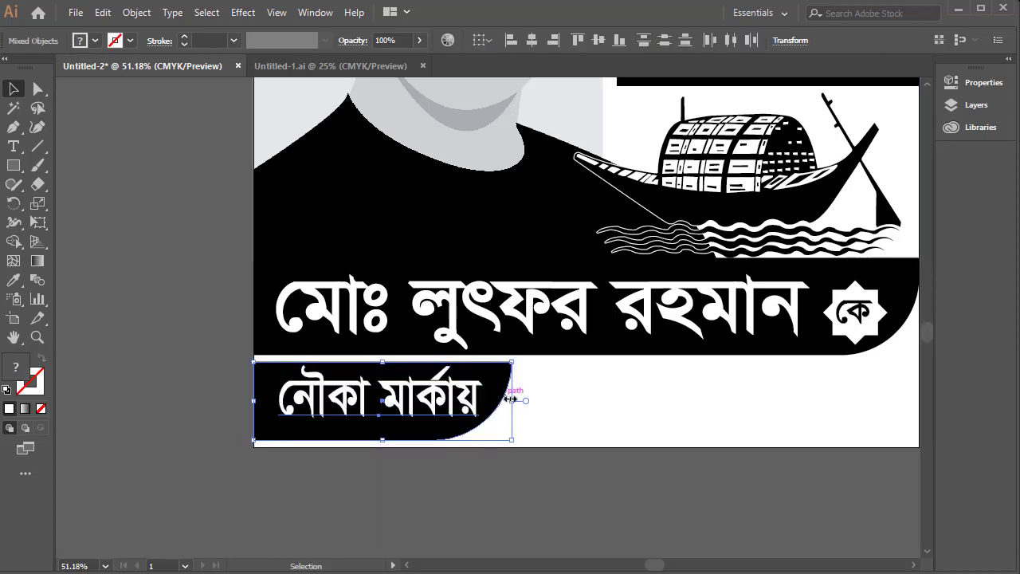
mouse_move(511, 401)
left_mouse_down()
mouse_move(551, 398)
mouse_move(576, 448)
left_mouse_up()
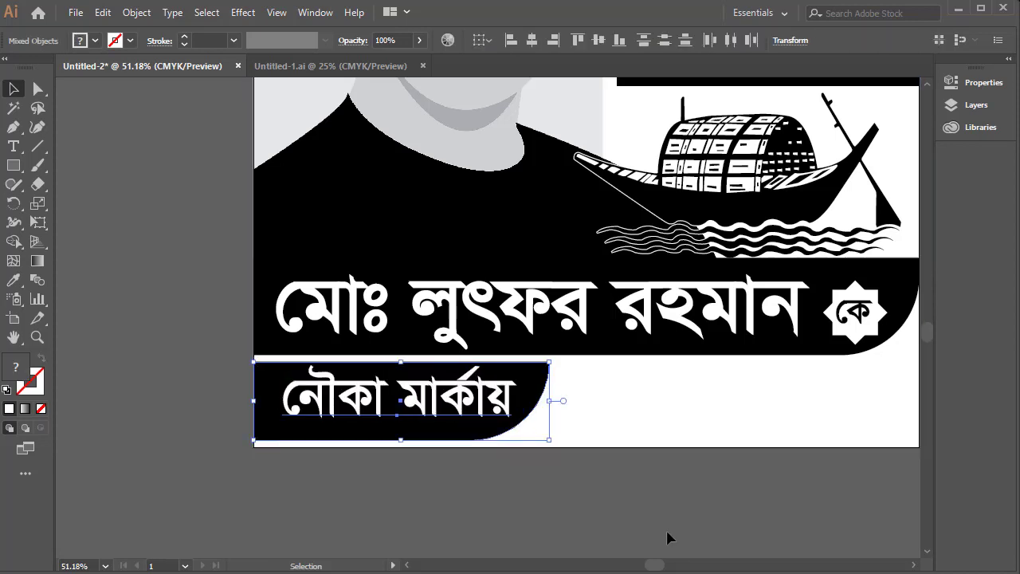
left_click(617, 412)
left_click(589, 340, "ctrl+alt")
left_click_drag(553, 343, 513, 303)
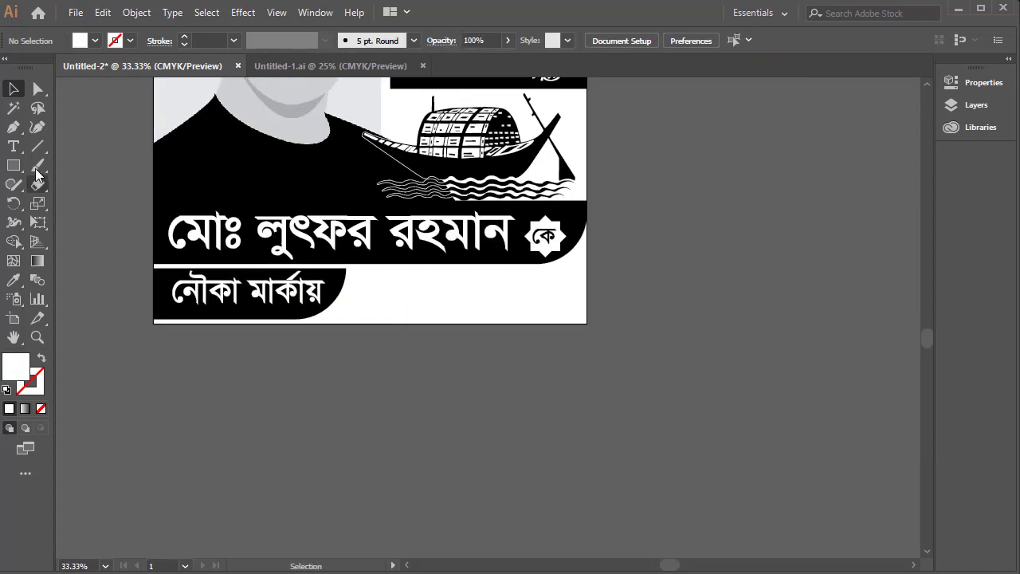
Paste the slogan 'ভোট দিয়ে ইউনিয়ন বাসীর সেবা করার সুযোগ দিন।' as a new black text line.
left_click(14, 146)
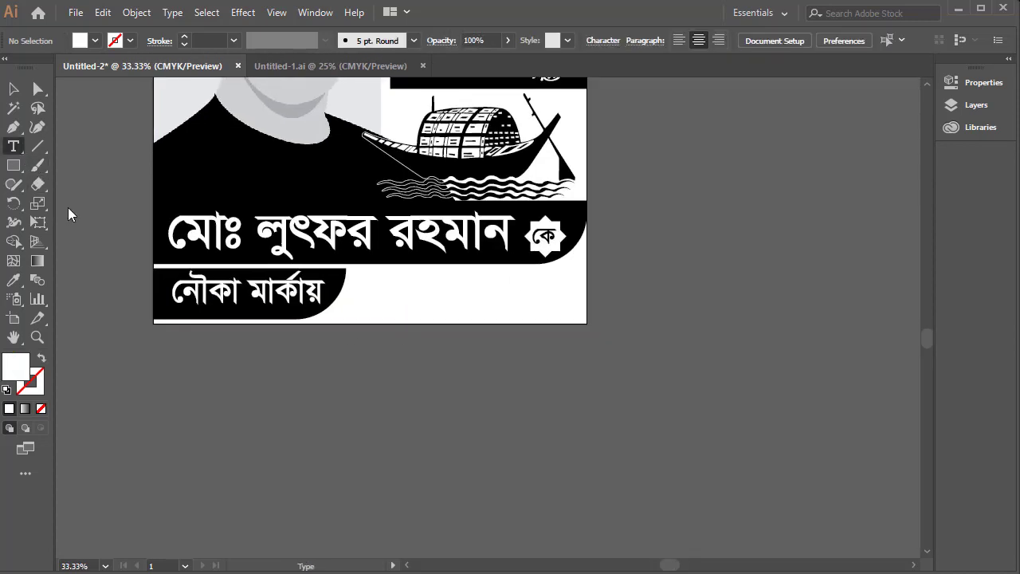
left_click(312, 420)
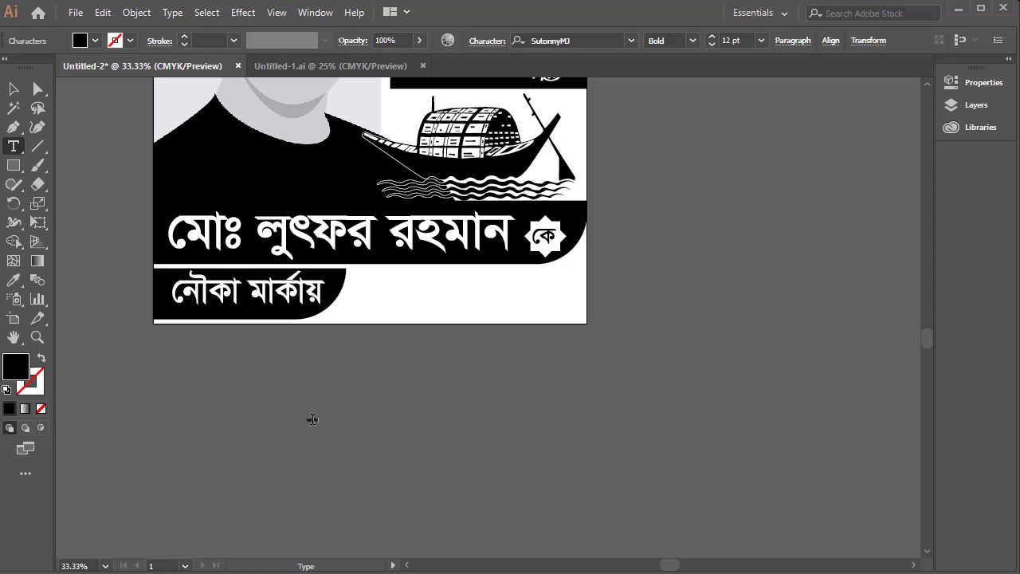
key("ctrl+v")
key("Escape")
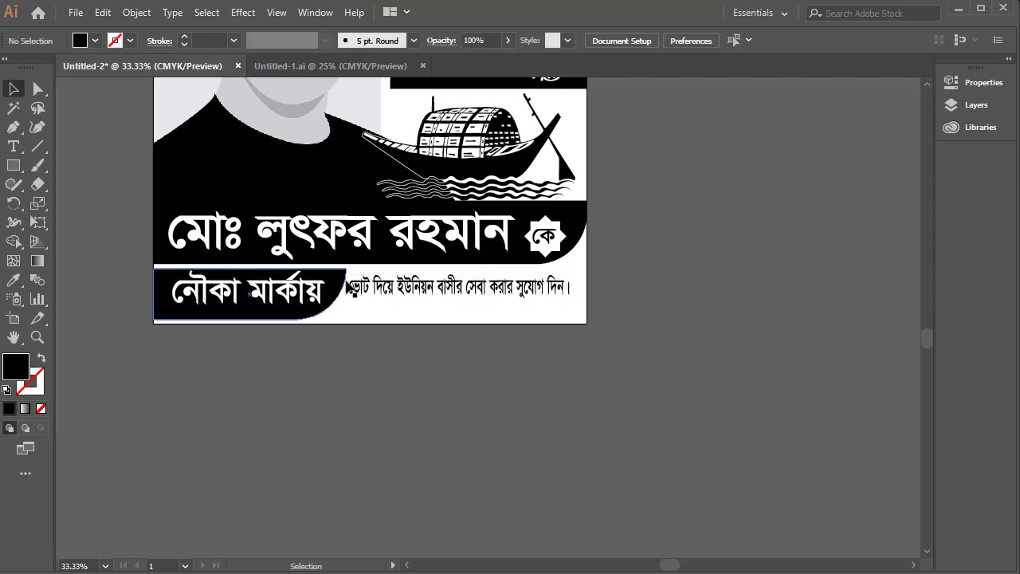
left_click(582, 319)
scroll(486, 275, "down", 2)
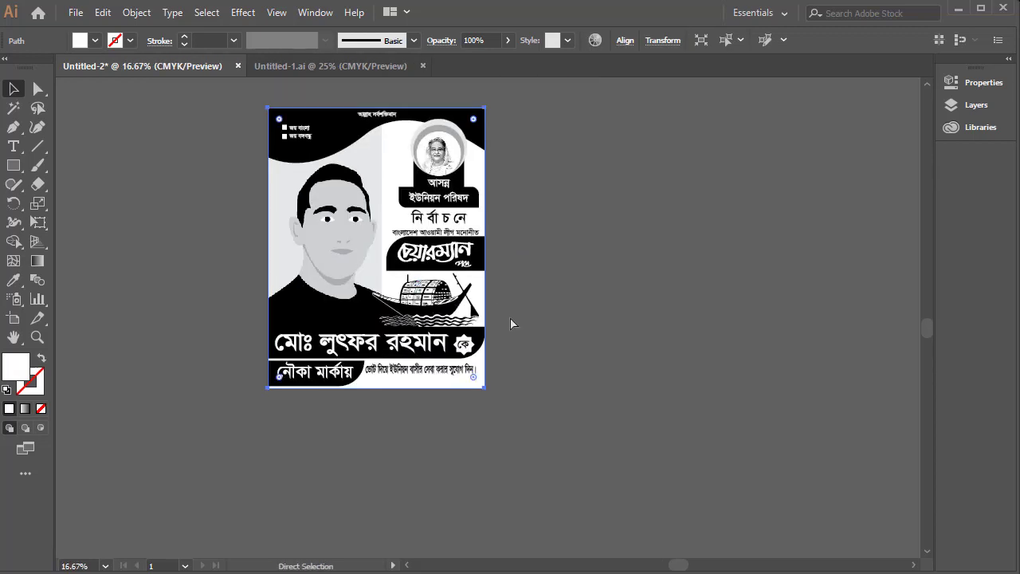
Resize a rectangle into a thin strip along the poster's bottom, just below the slogan.
left_click(512, 389)
left_click_drag(478, 387, 641, 402)
left_click(530, 383)
left_click_drag(466, 388, 617, 392)
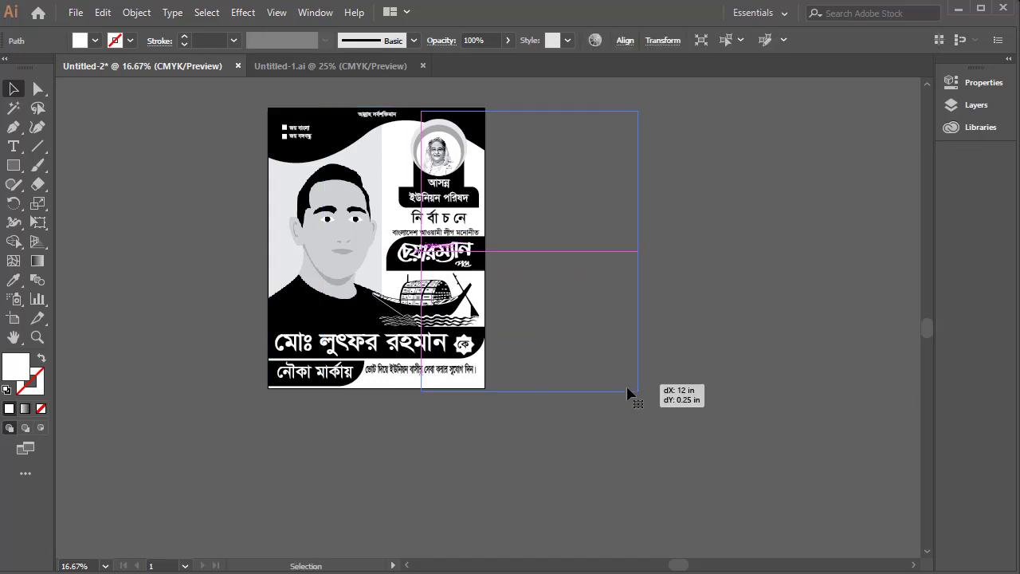
key("ctrl+z")
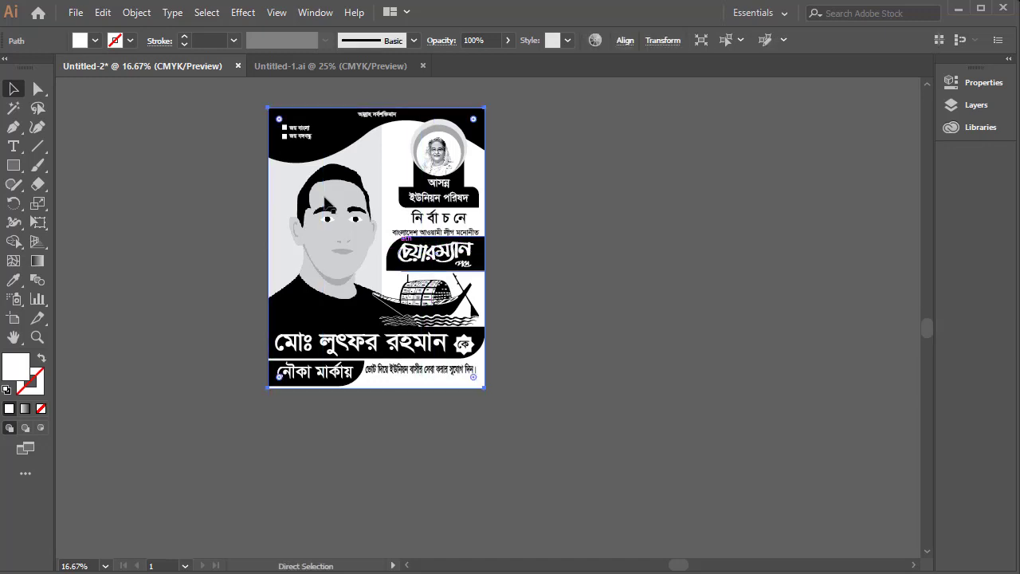
left_click_drag(269, 108, 368, 380)
left_click_drag(464, 412, 315, 339)
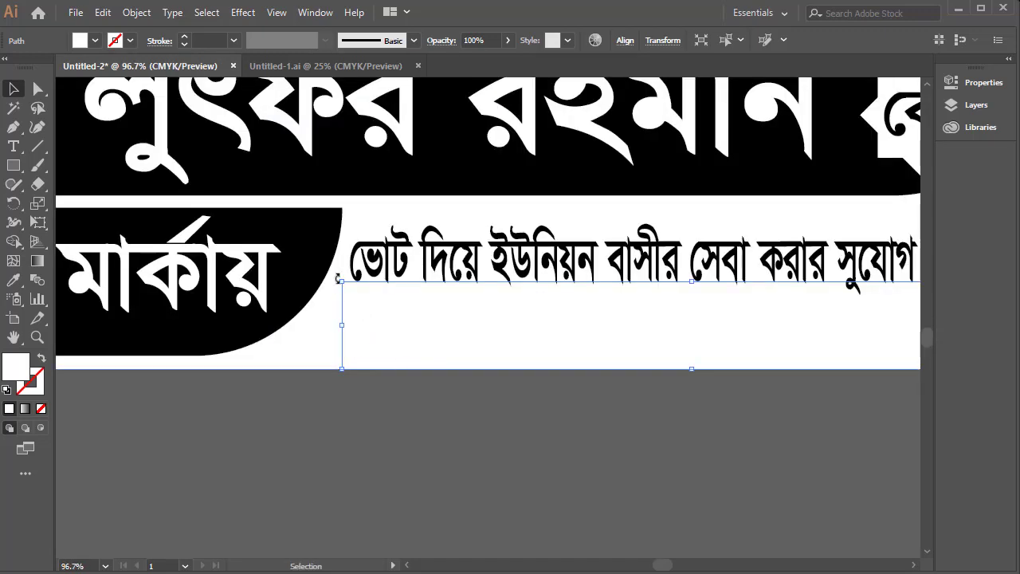
mouse_move(339, 278)
left_mouse_down()
mouse_move(337, 305)
mouse_move(448, 313)
left_mouse_up()
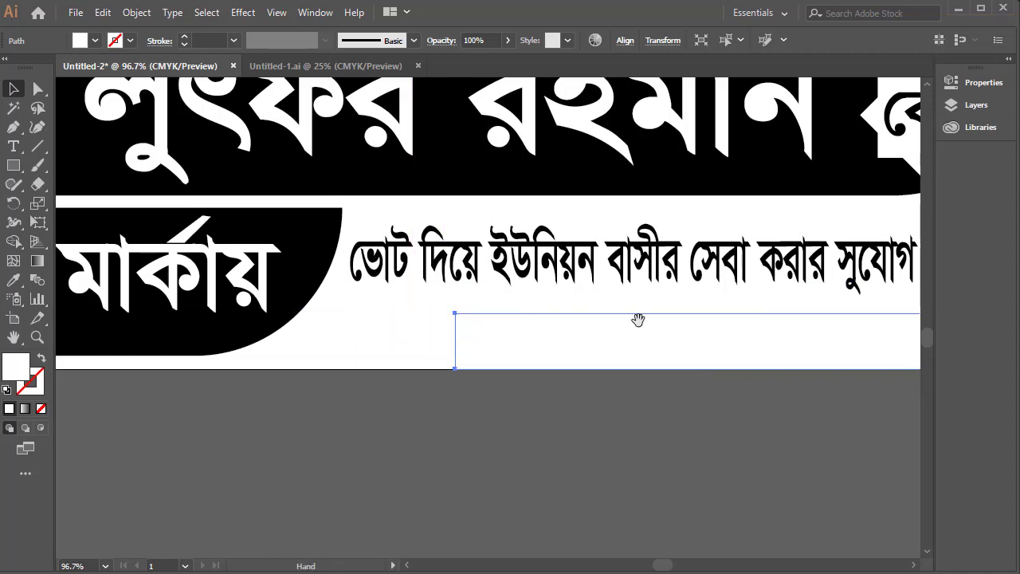
left_click_drag(637, 318, 430, 306)
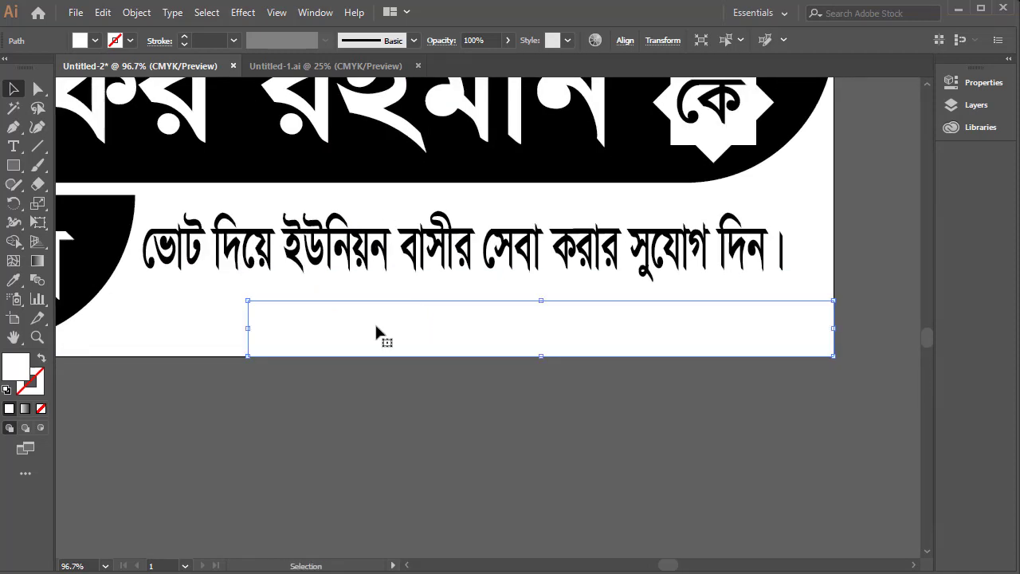
Fill the strip black and move its top-left anchor right to slant the left end.
left_click(94, 41)
left_click(44, 68)
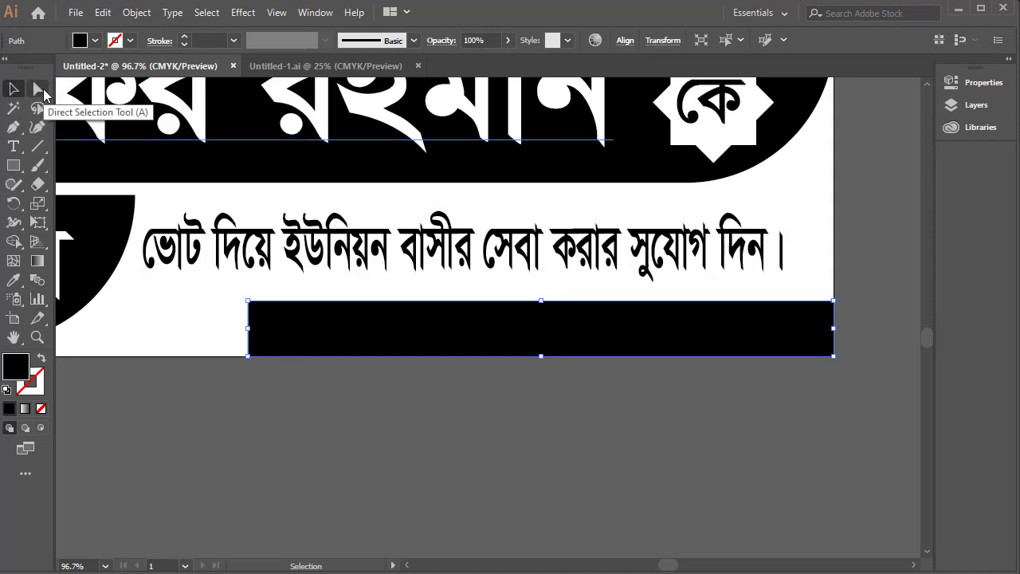
left_click(40, 90)
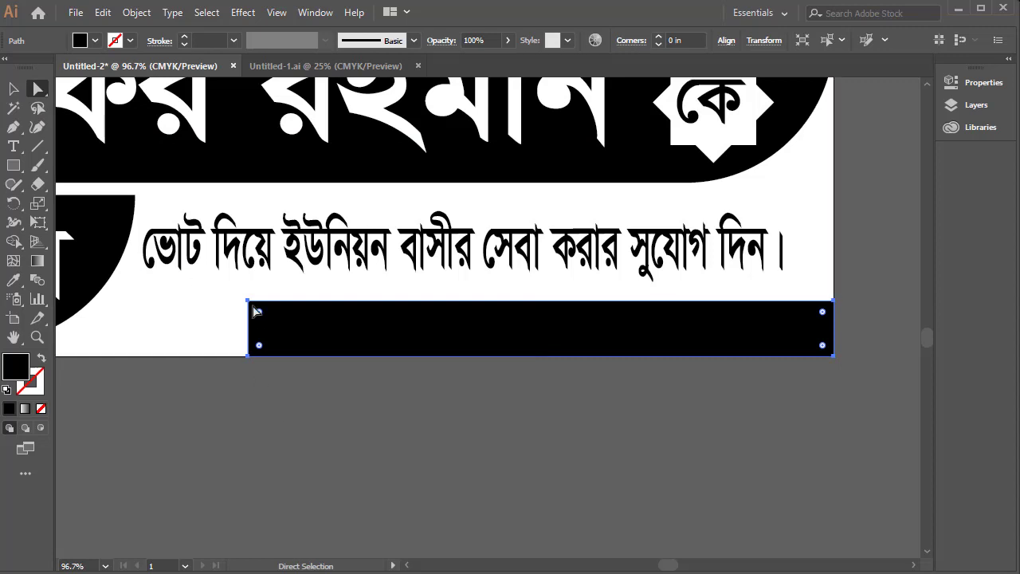
left_click_drag(251, 304, 298, 301)
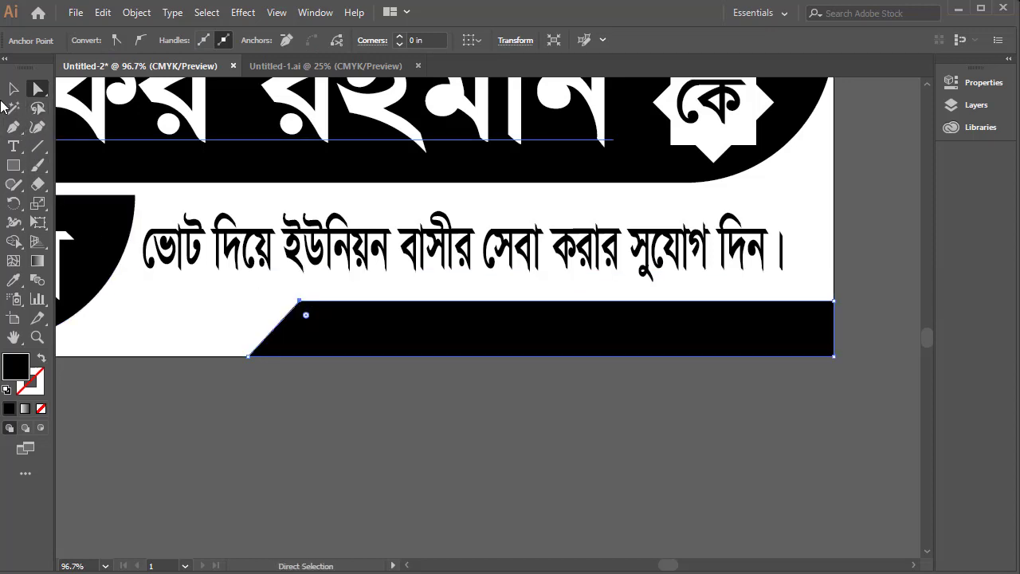
left_click(10, 94)
left_click(298, 389)
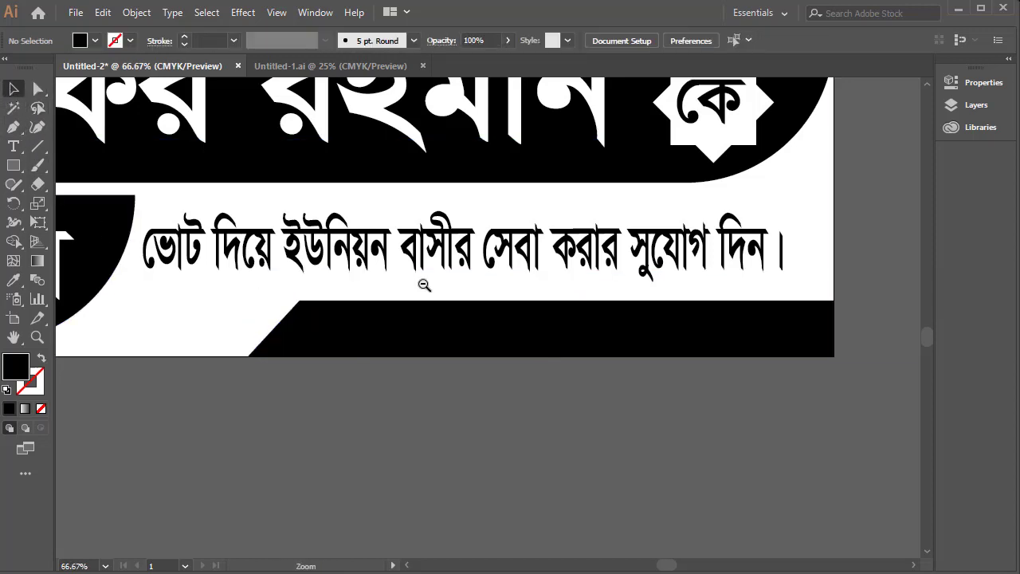
Duplicate the slogan line into the bottom bar and start retyping it as the credit text.
scroll(447, 298, "down", 3)
left_click_drag(564, 296, 502, 414)
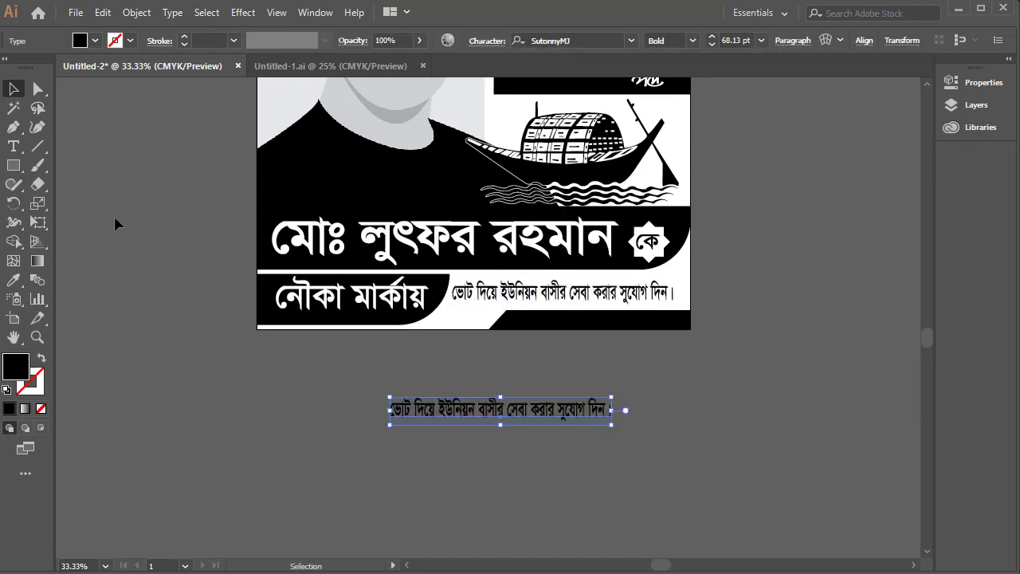
left_click(19, 150)
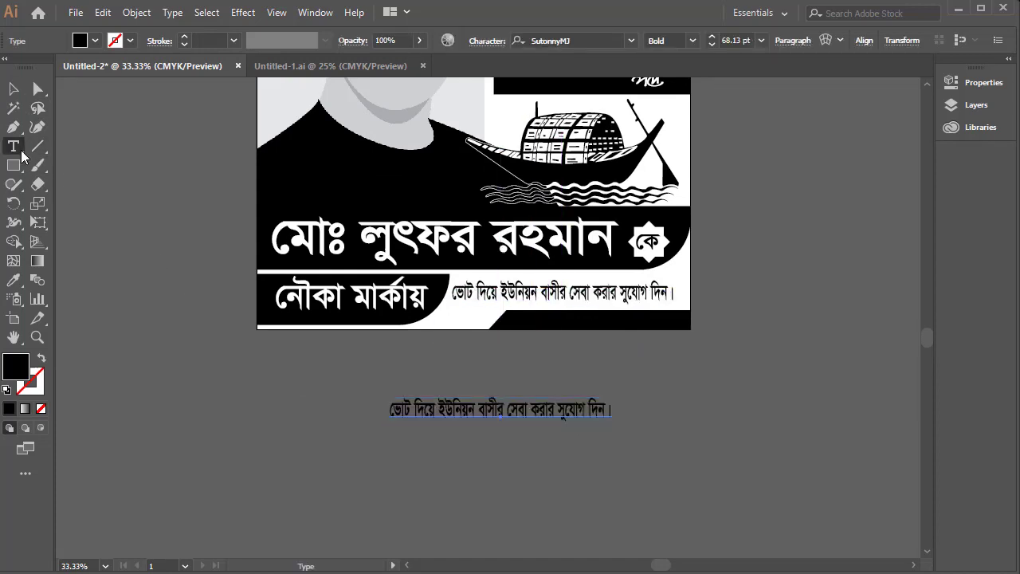
triple_click(520, 410)
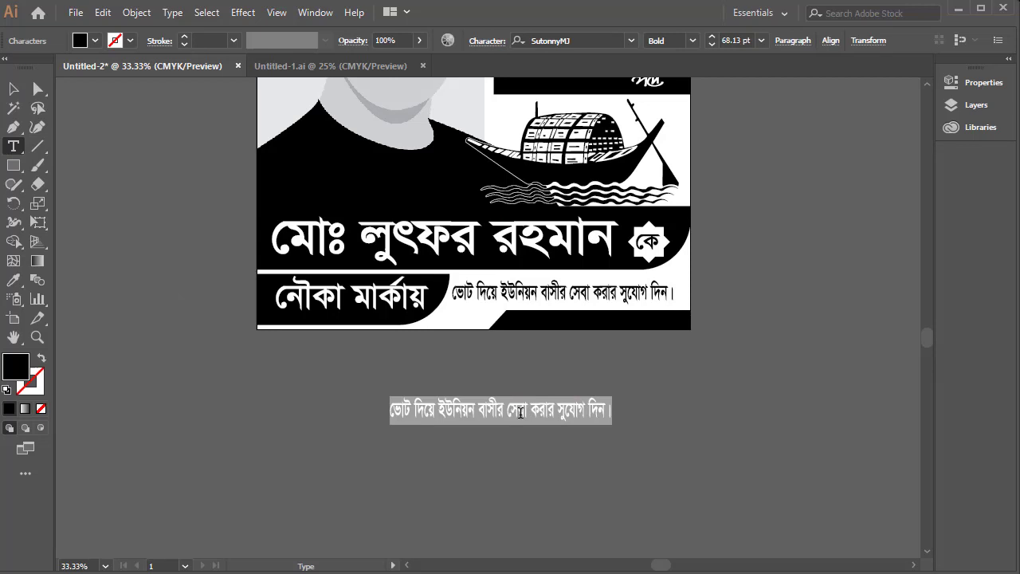
type("Gj")
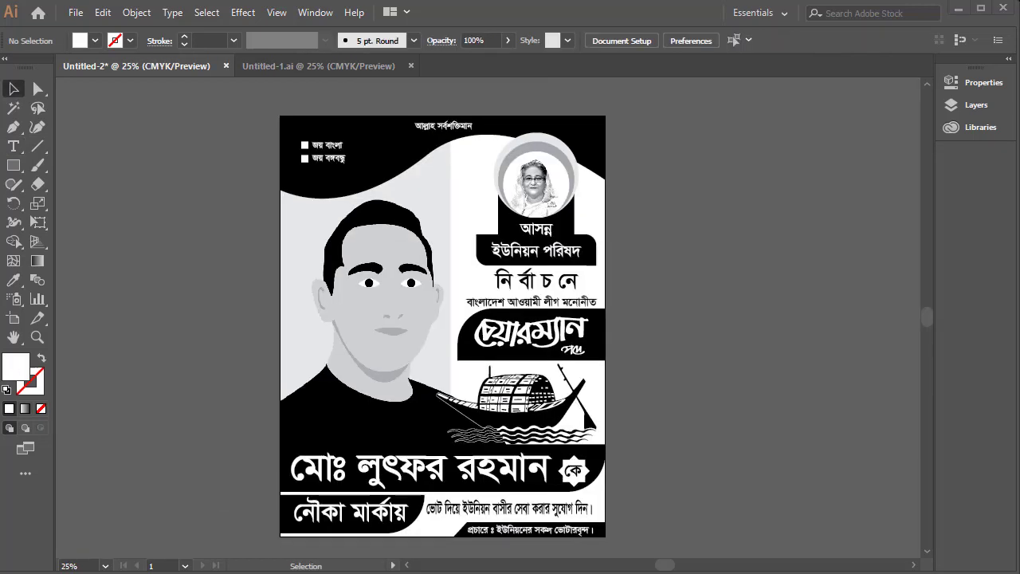